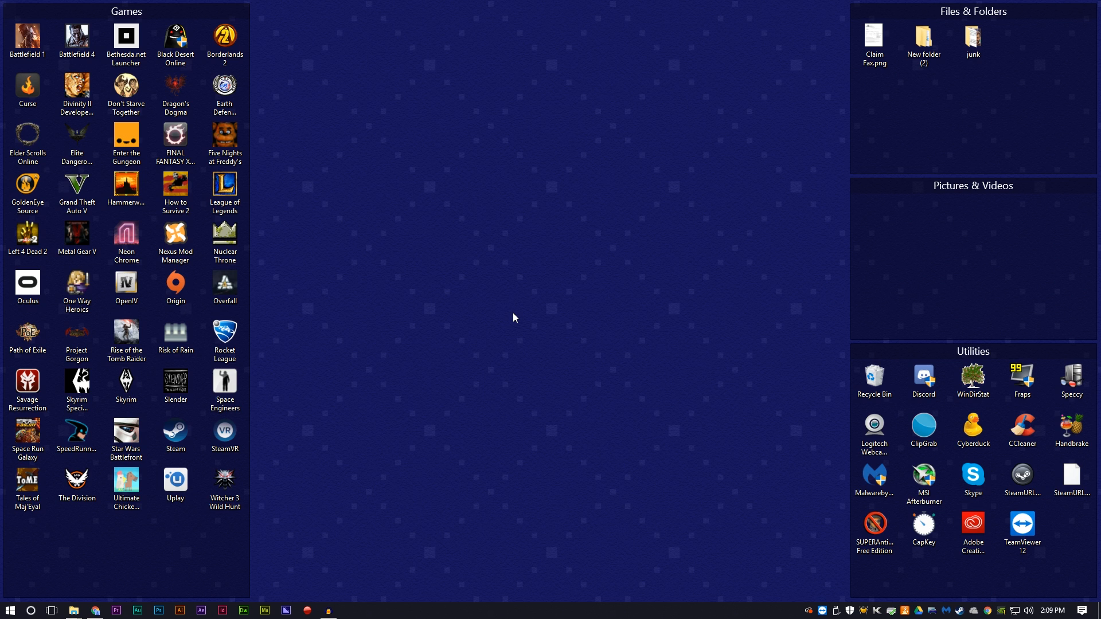
Bring up the Skyrim install folder under steamapps\common and the my games folder from Documents
mouse_move(73, 610)
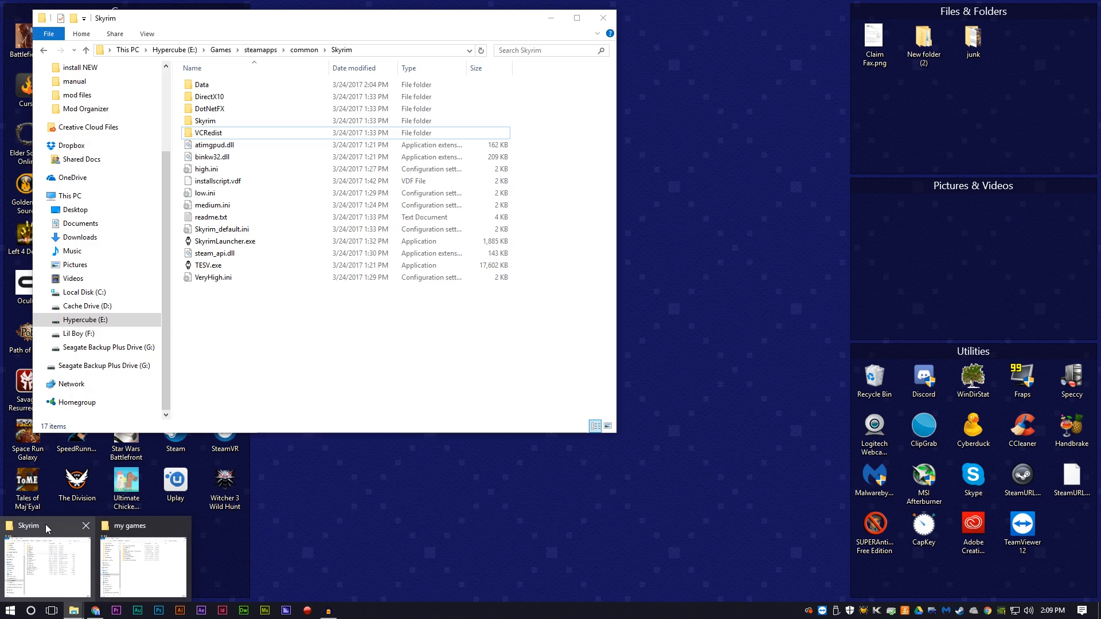
click(46, 523)
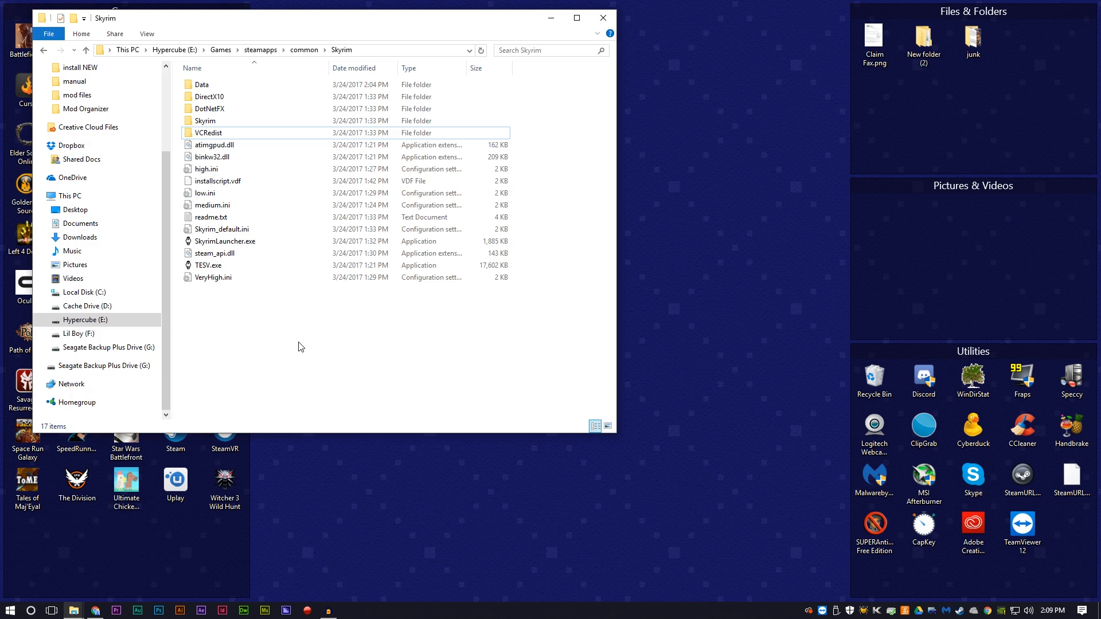
click(304, 51)
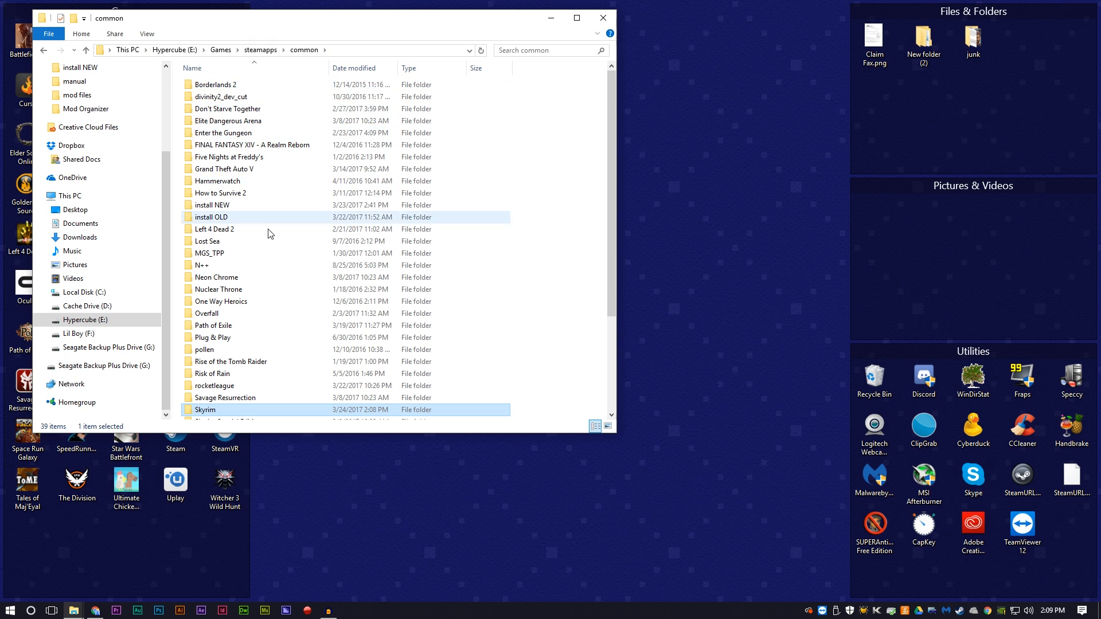
scroll(256, 295, down, 3)
scroll(256, 295, down, 1)
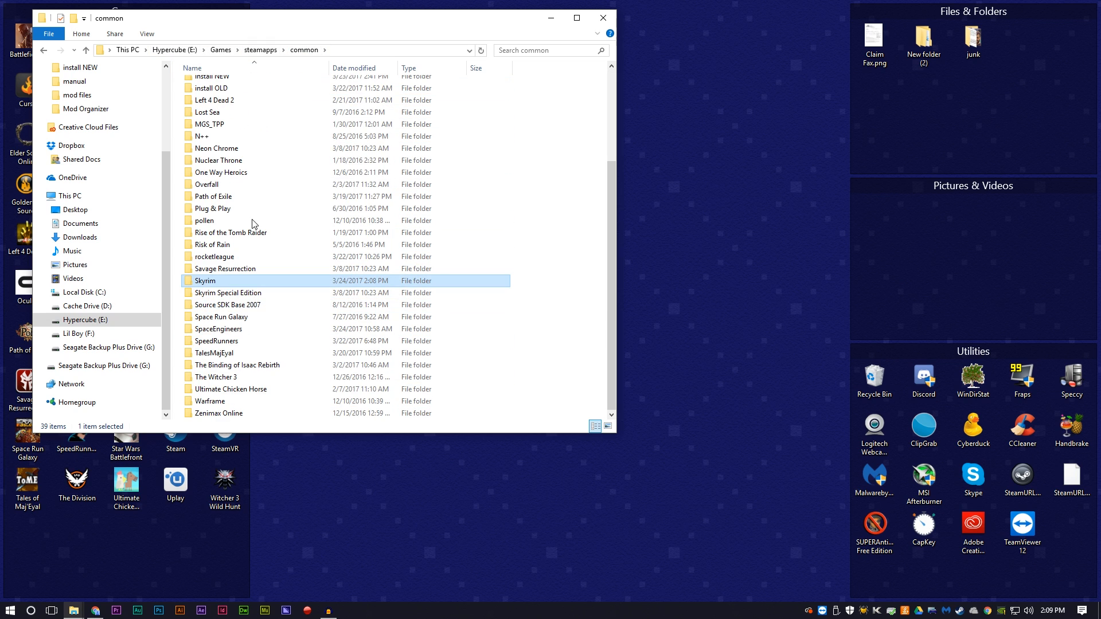
double_click(228, 283)
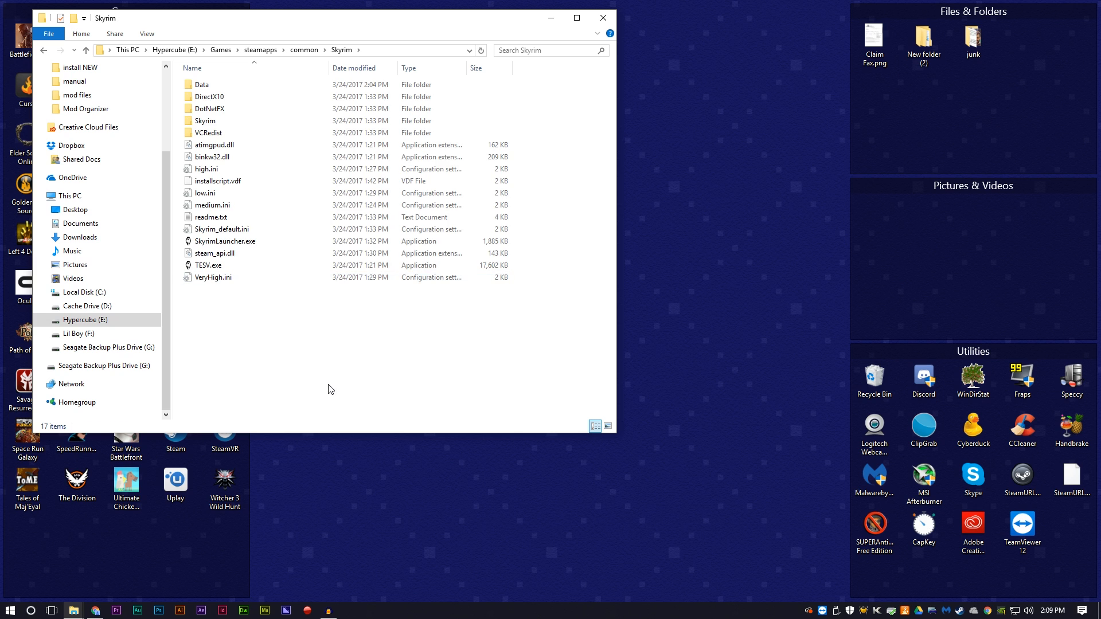
drag(330, 389, 239, 80)
click(336, 367)
click(72, 611)
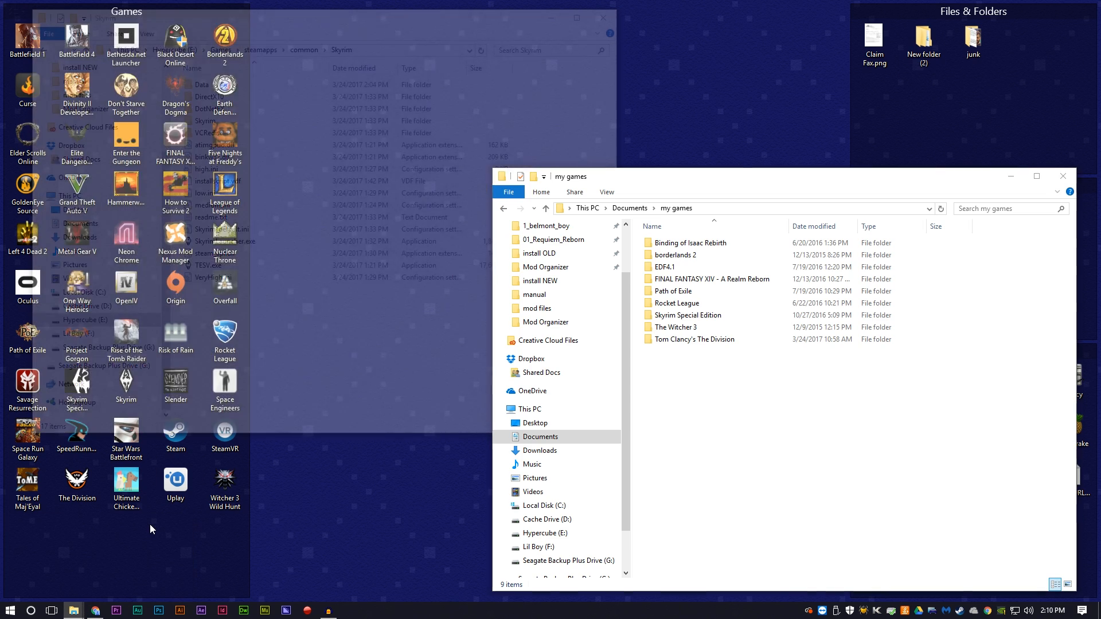
click(150, 524)
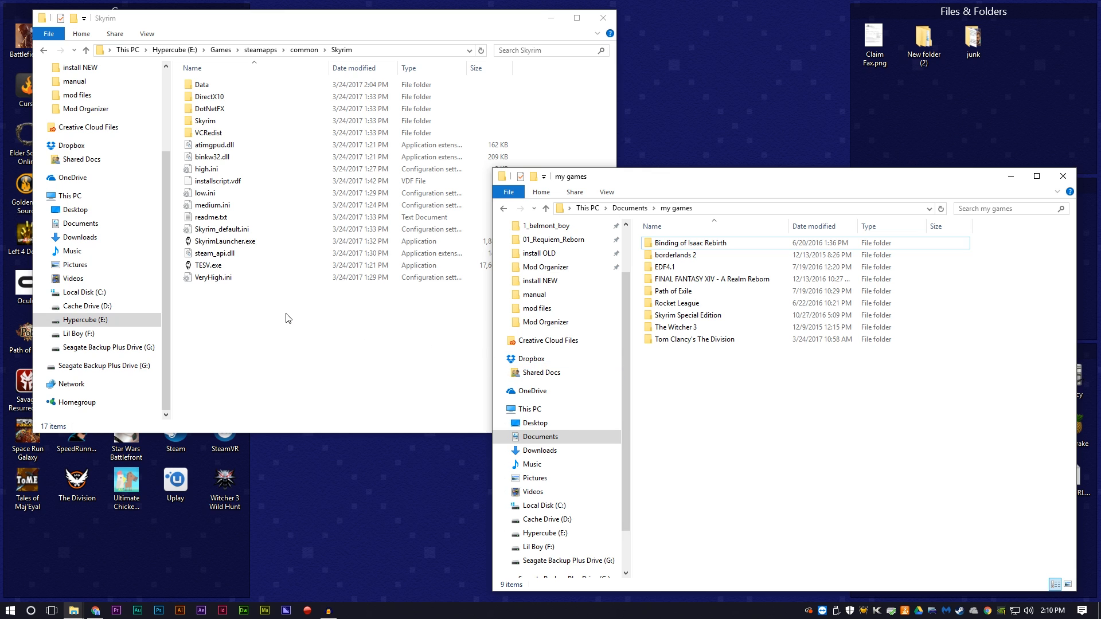
Run SkyrimLauncher.exe, accept the automatic video hardware detection and start the game
double_click(216, 243)
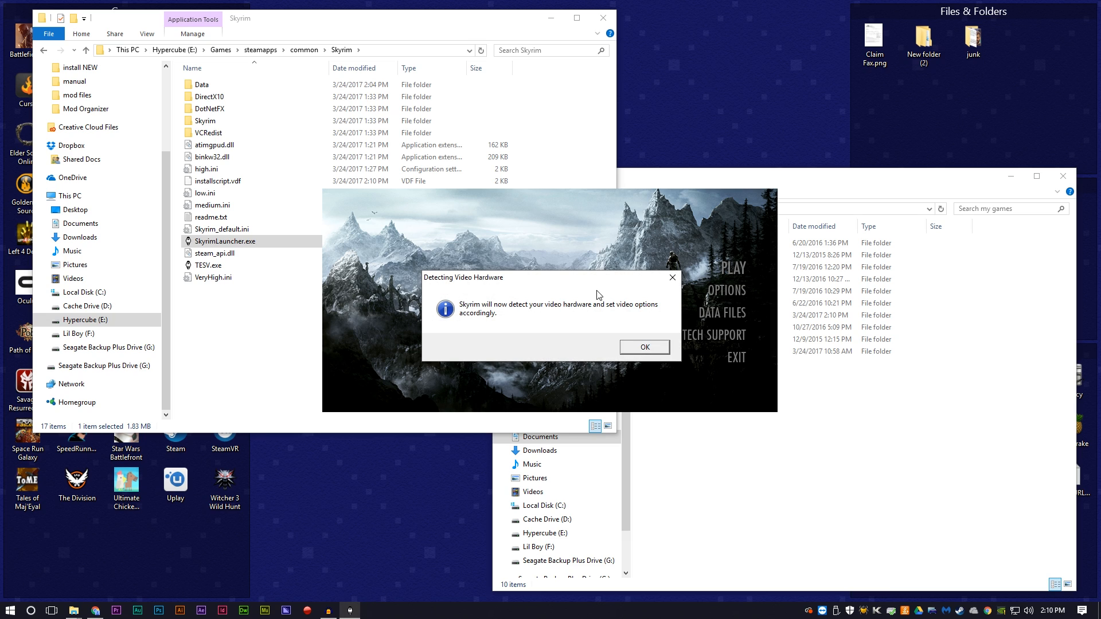
click(649, 346)
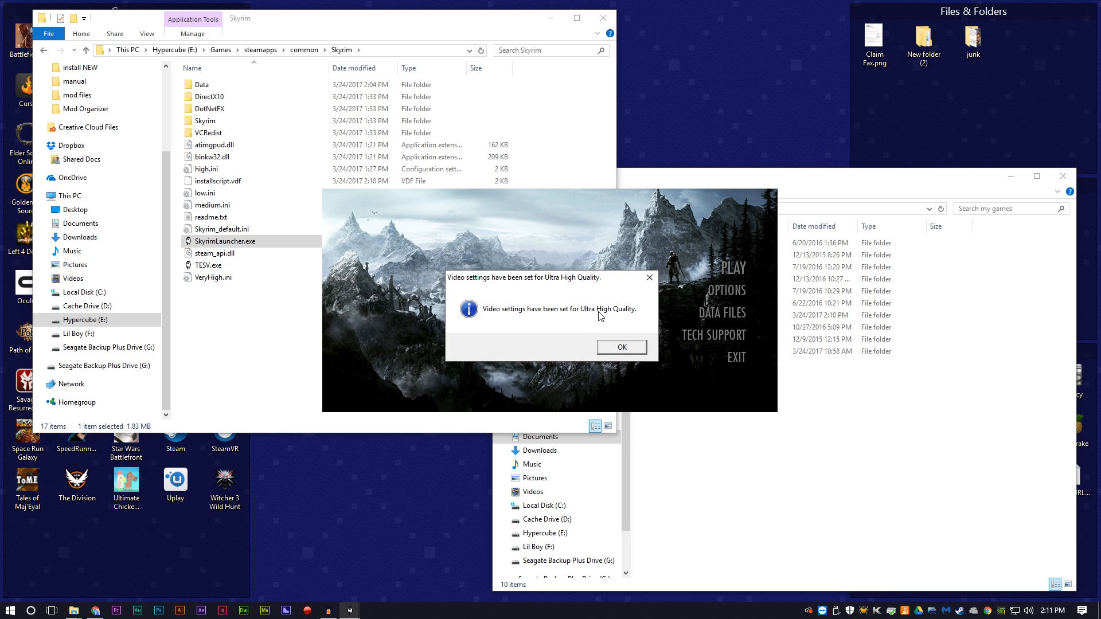
click(620, 346)
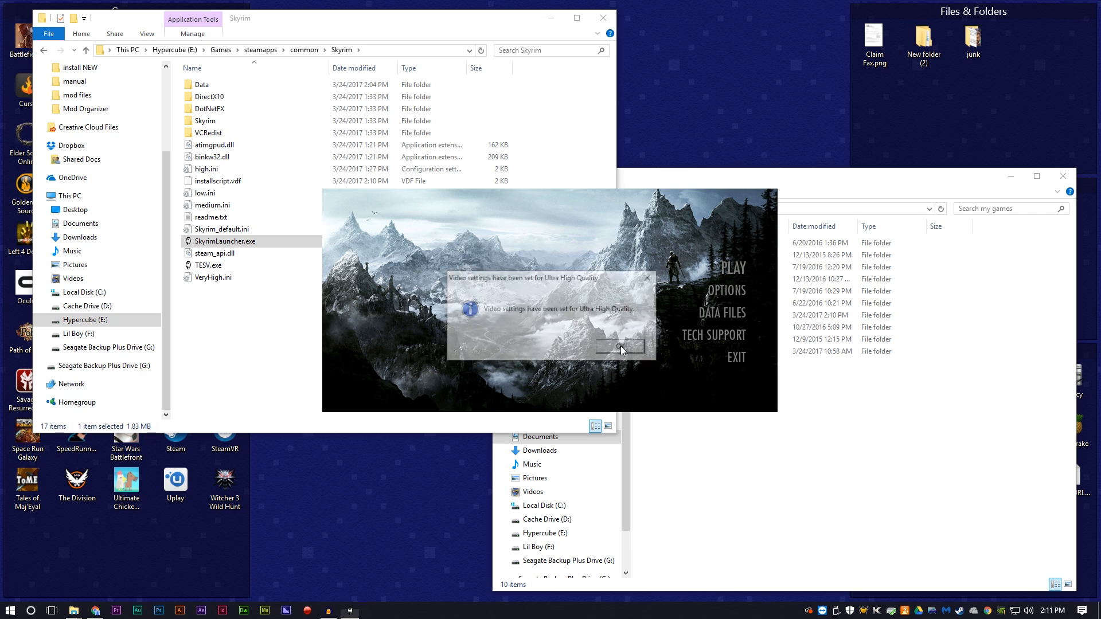
click(735, 271)
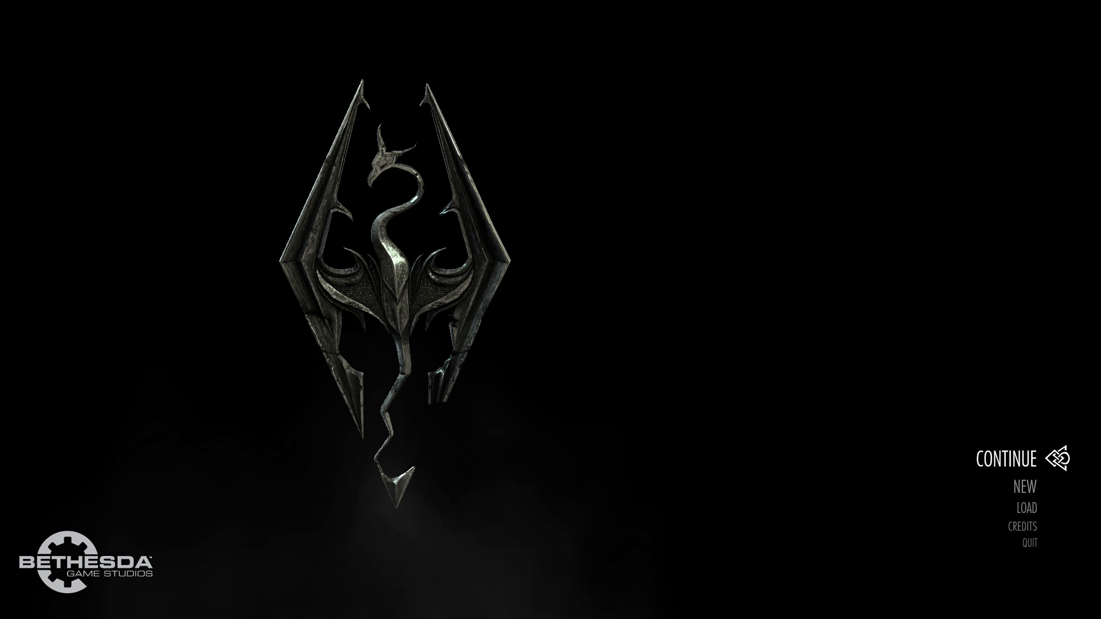
Quit the game from its main menu and confirm returning to the desktop
key(Down)
key(Down)
key(Down)
key(Down)
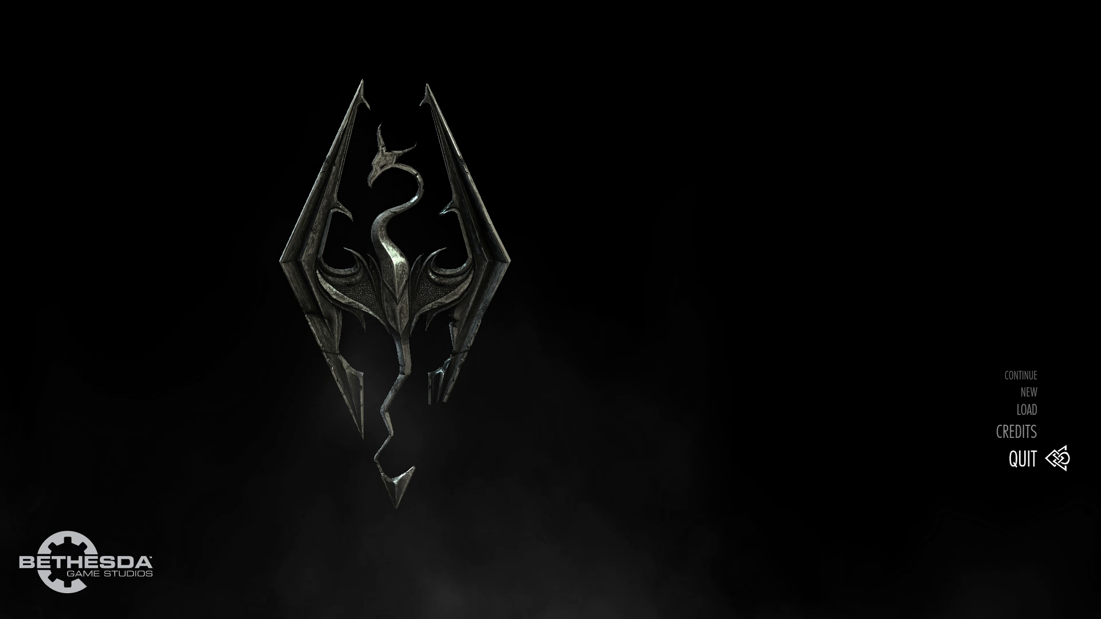
key(Return)
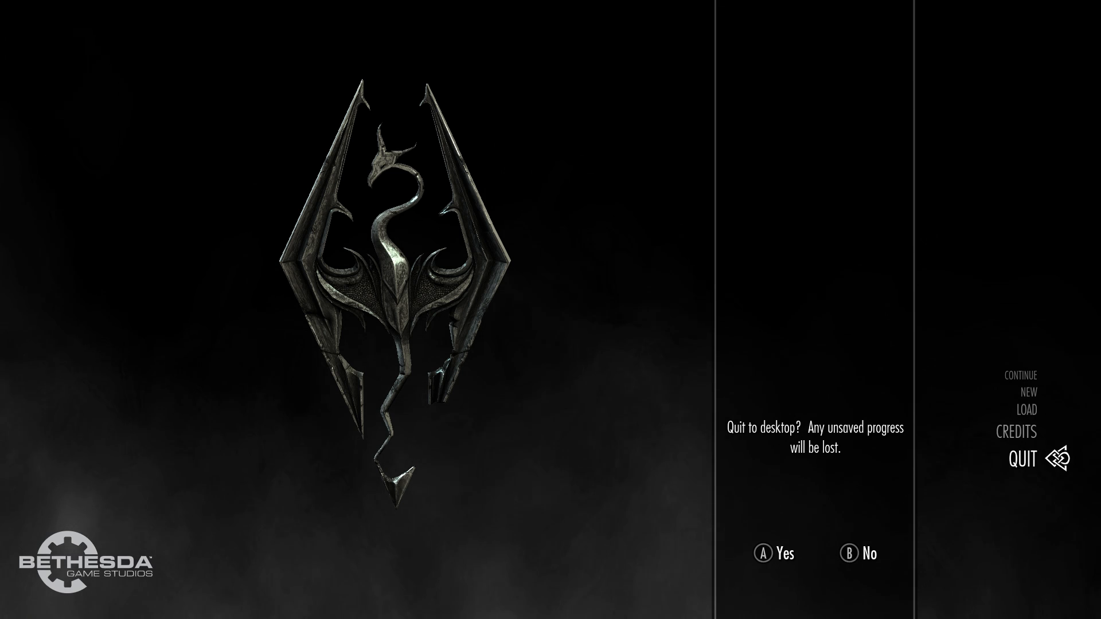
key(Return)
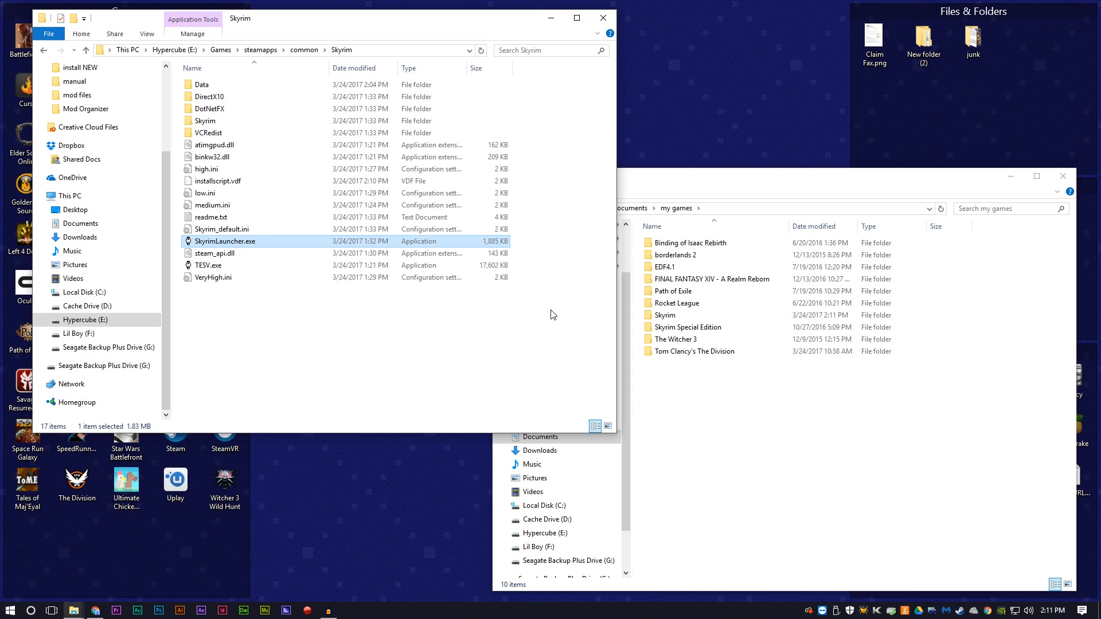
Examine the Skyrim folder inside my games, including its Saves subfolder, and return to my games
double_click(681, 319)
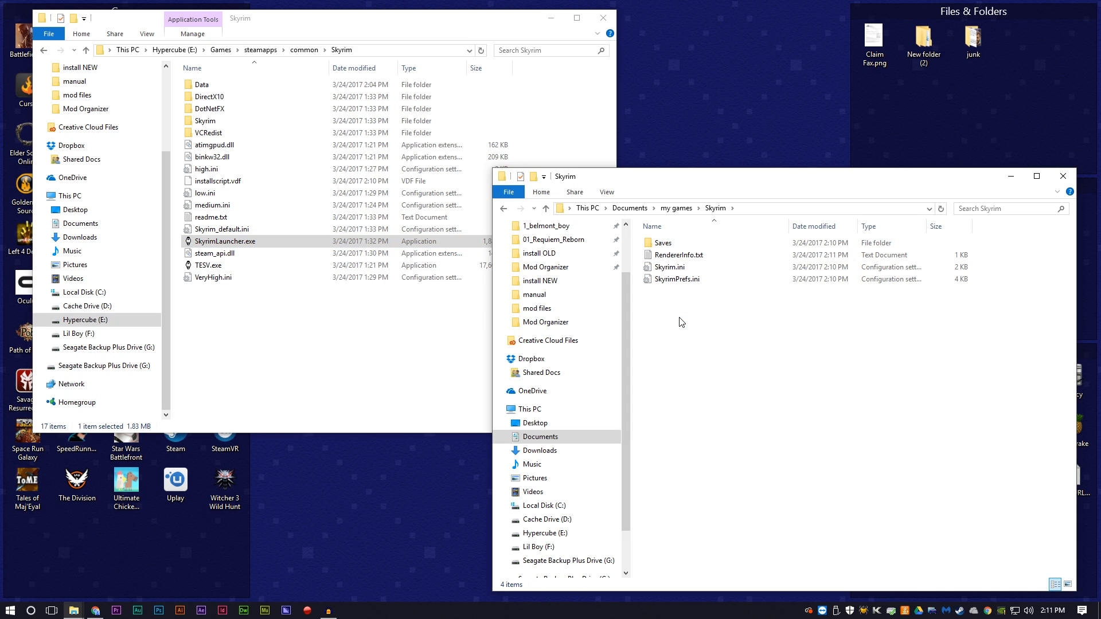
drag(721, 439, 684, 345)
double_click(665, 243)
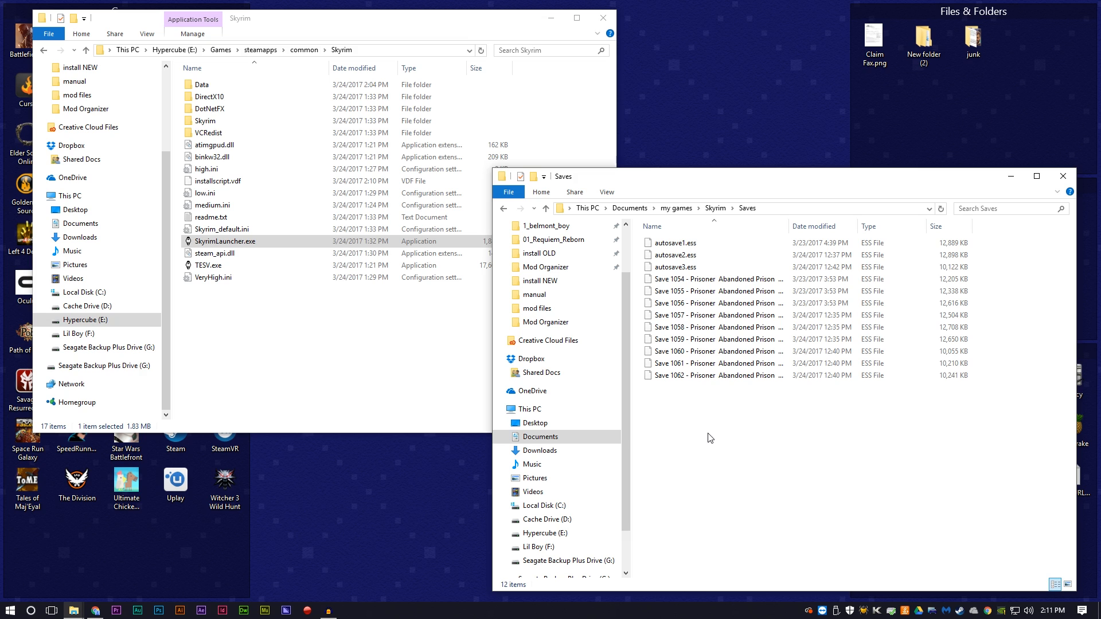
click(504, 208)
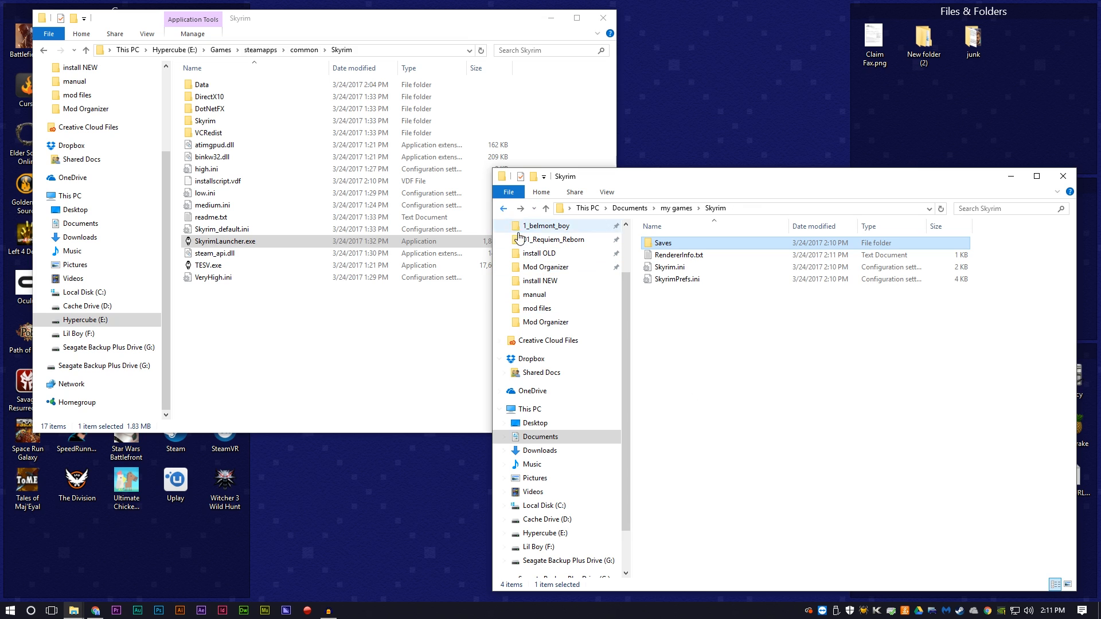
click(699, 347)
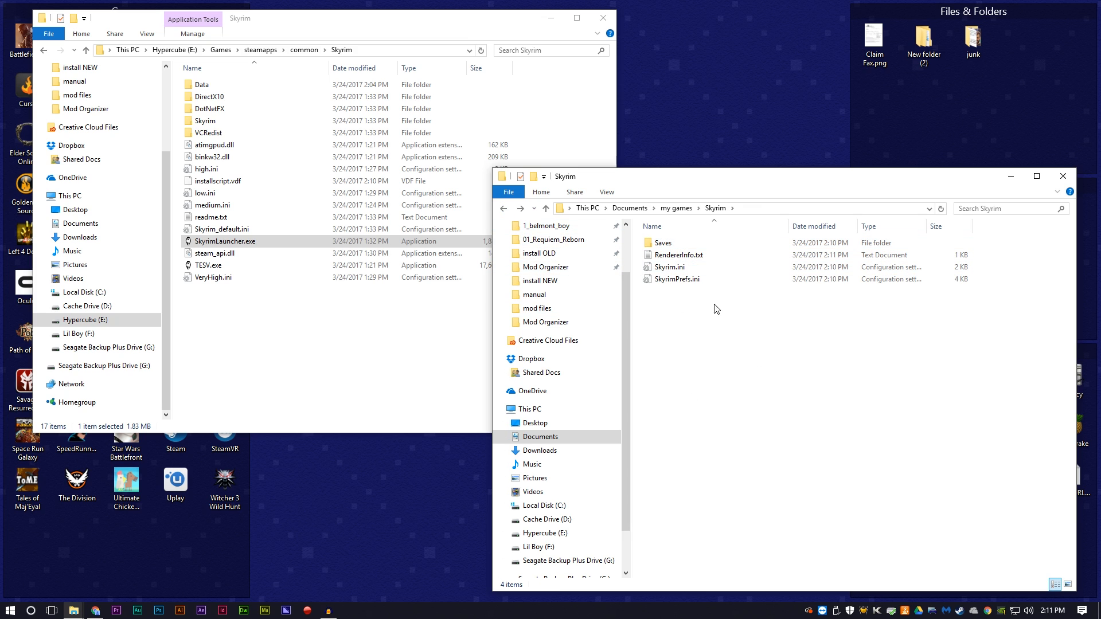
click(503, 208)
click(754, 402)
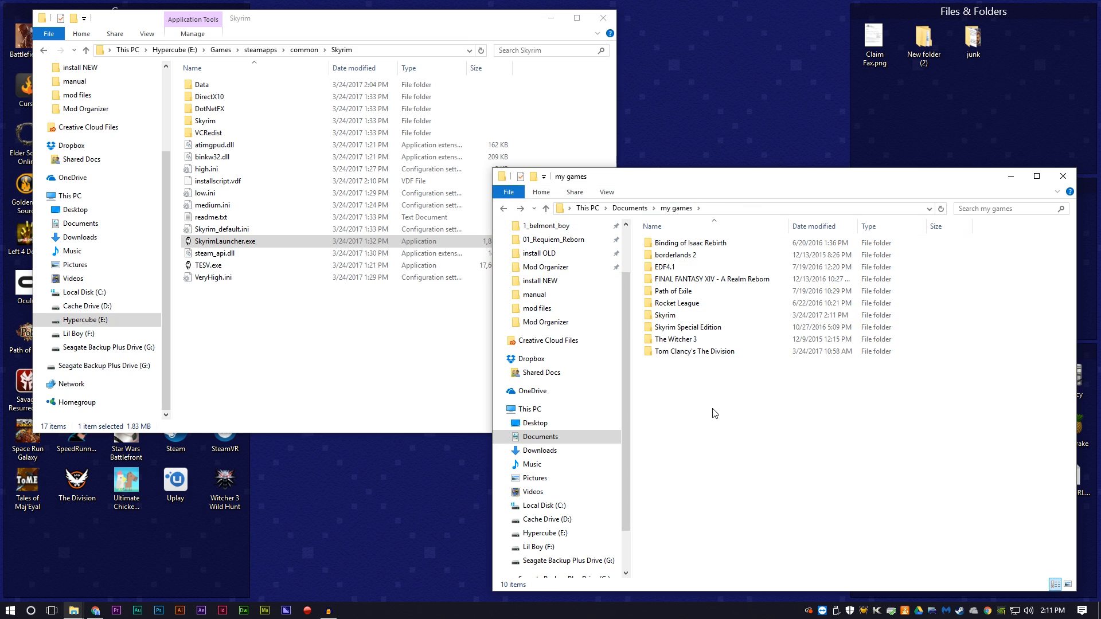
Create a new folder named Utilities in the Skyrim install folder and open it
click(345, 373)
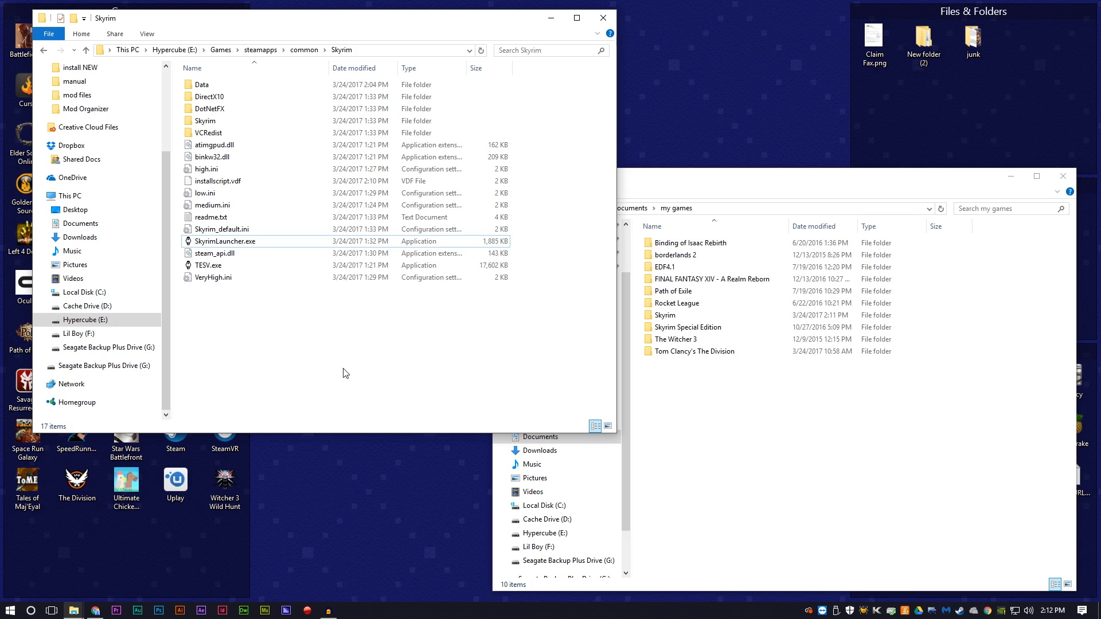
key(ctrl+shift+n)
text(Utilities)
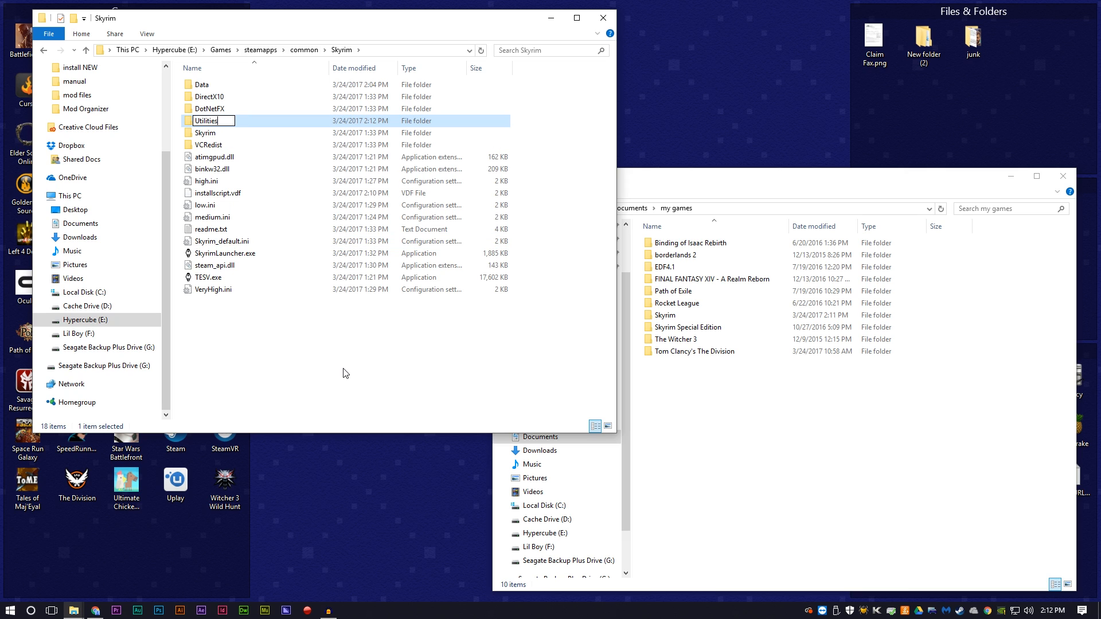
key(Return)
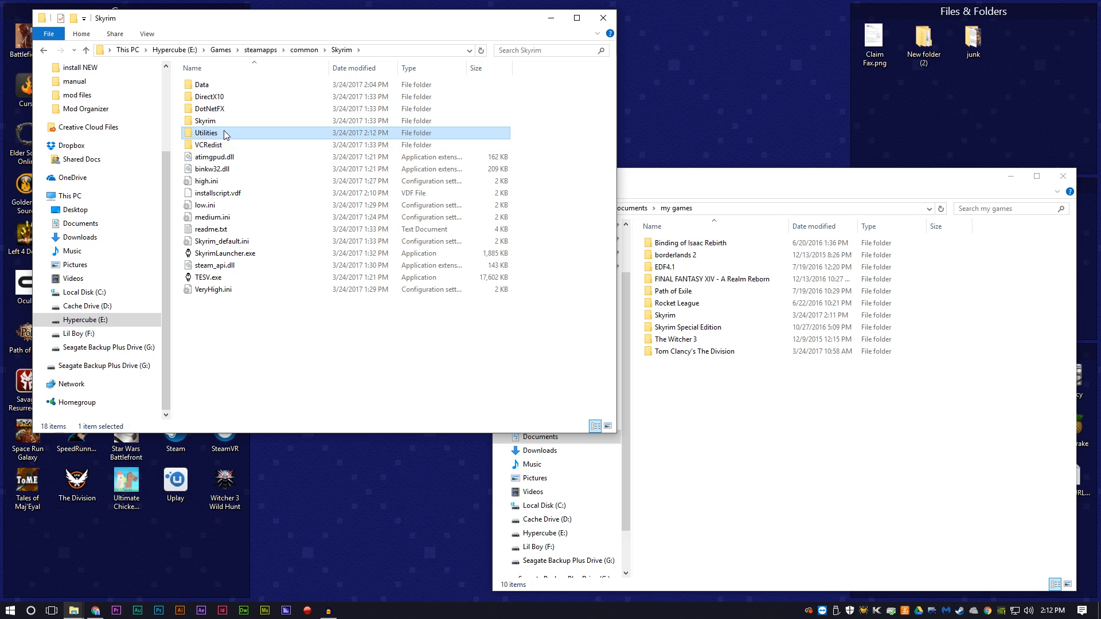
double_click(225, 134)
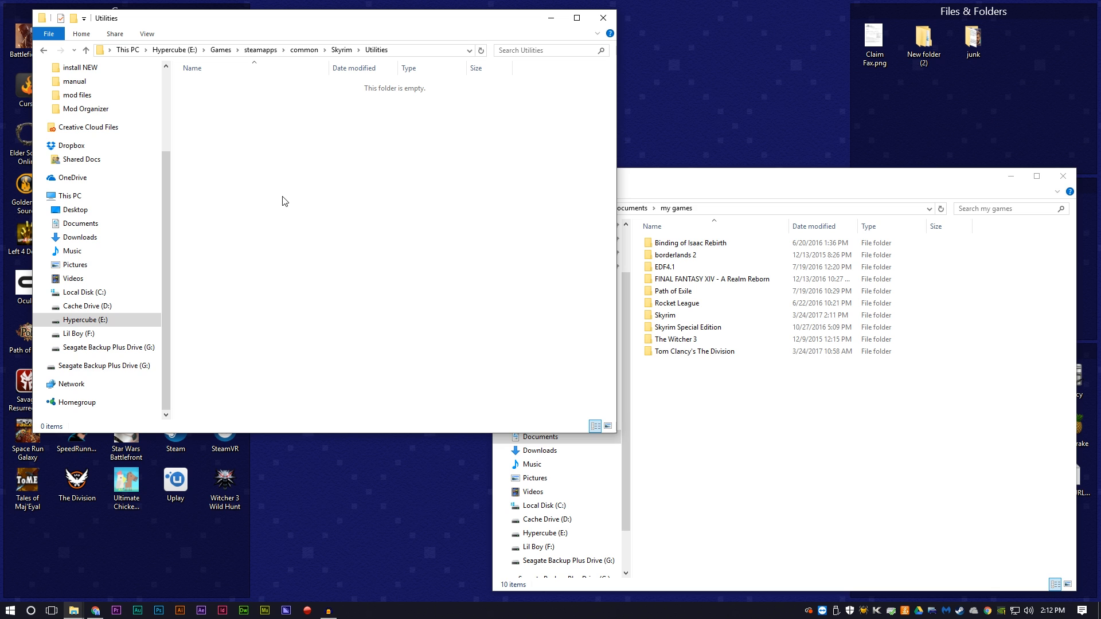
Switch to Chrome, download the SKSE 1.7.3 7z archive and open its skse_1_07_03 folder in WinRAR
click(95, 610)
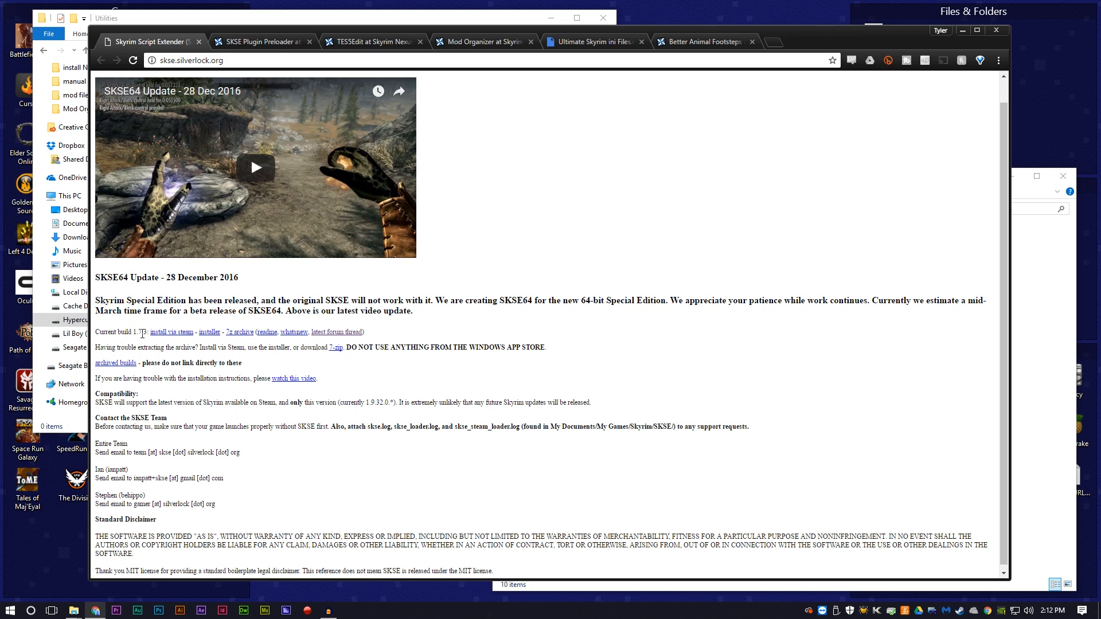
click(234, 339)
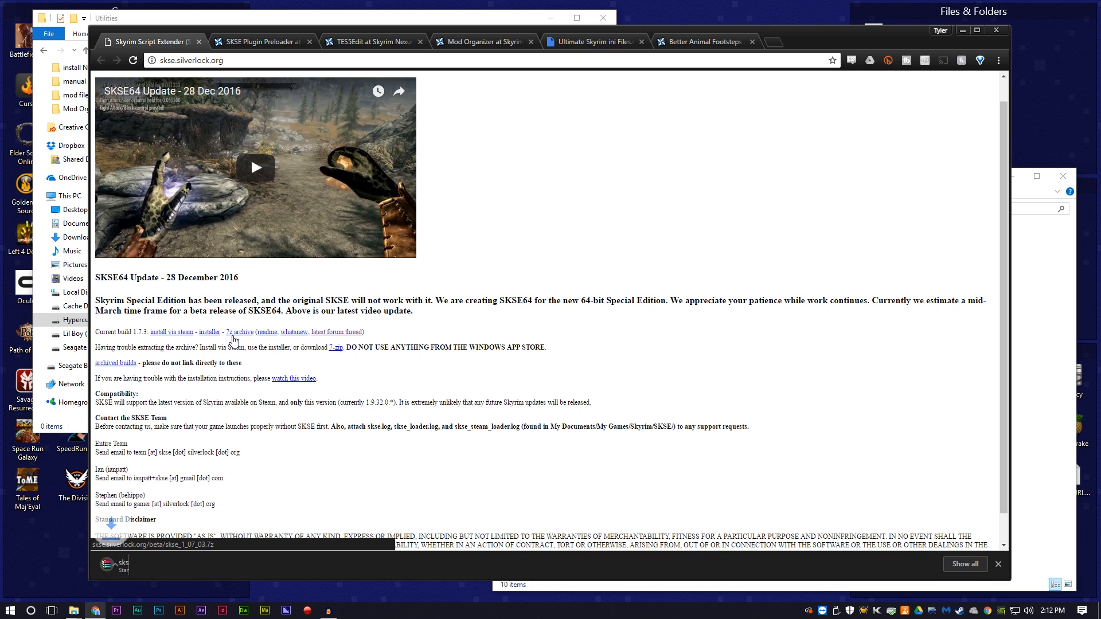
click(160, 566)
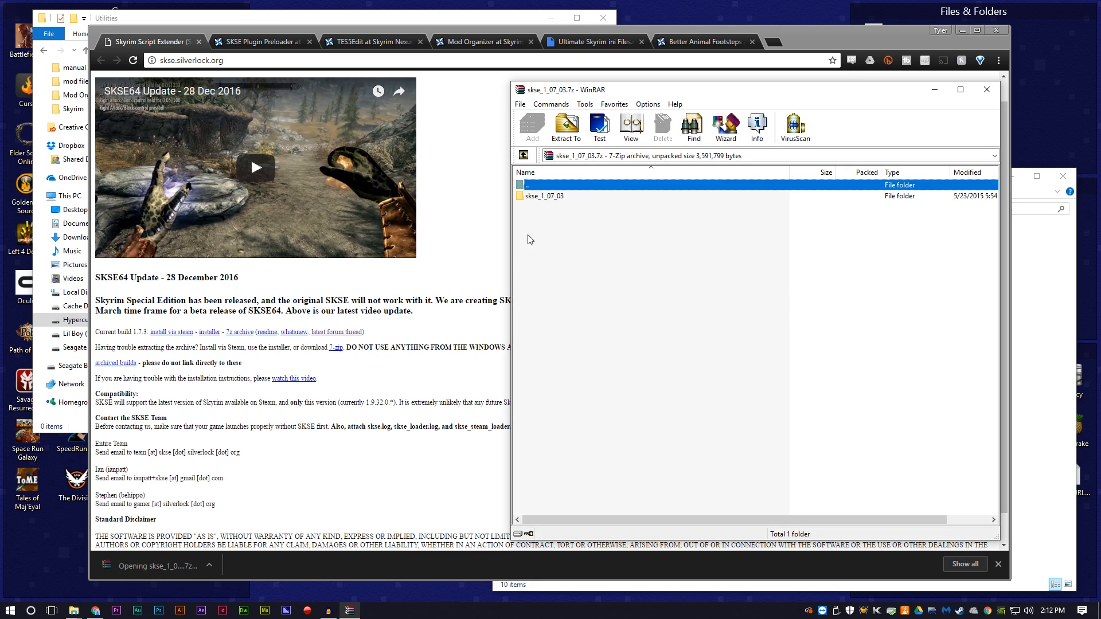
double_click(554, 197)
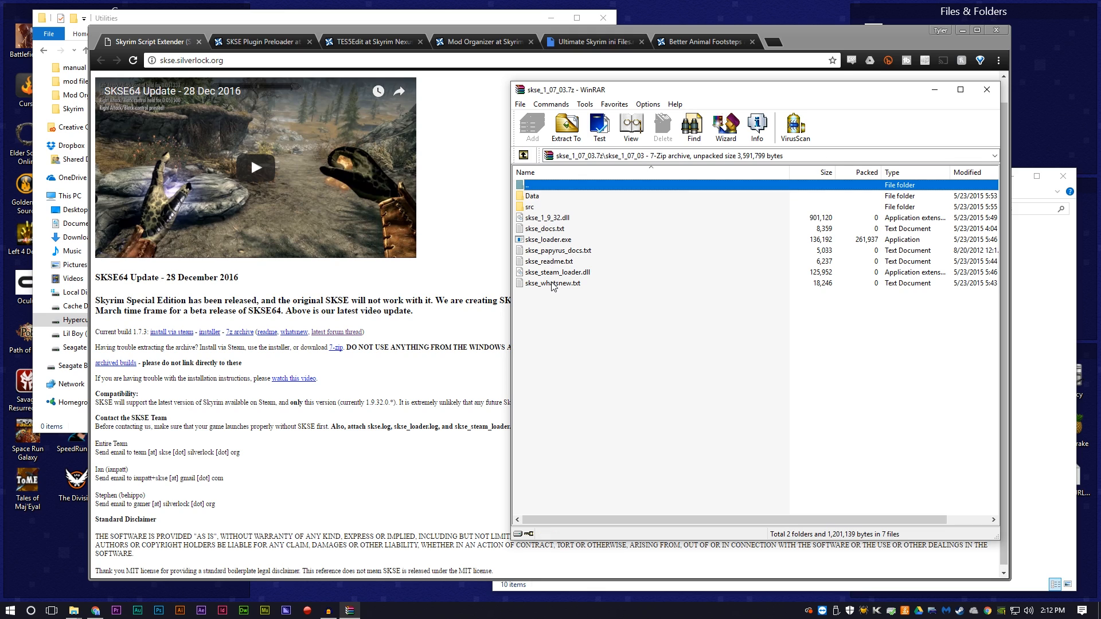
Create a folder named SKSE inside the Utilities folder
click(249, 20)
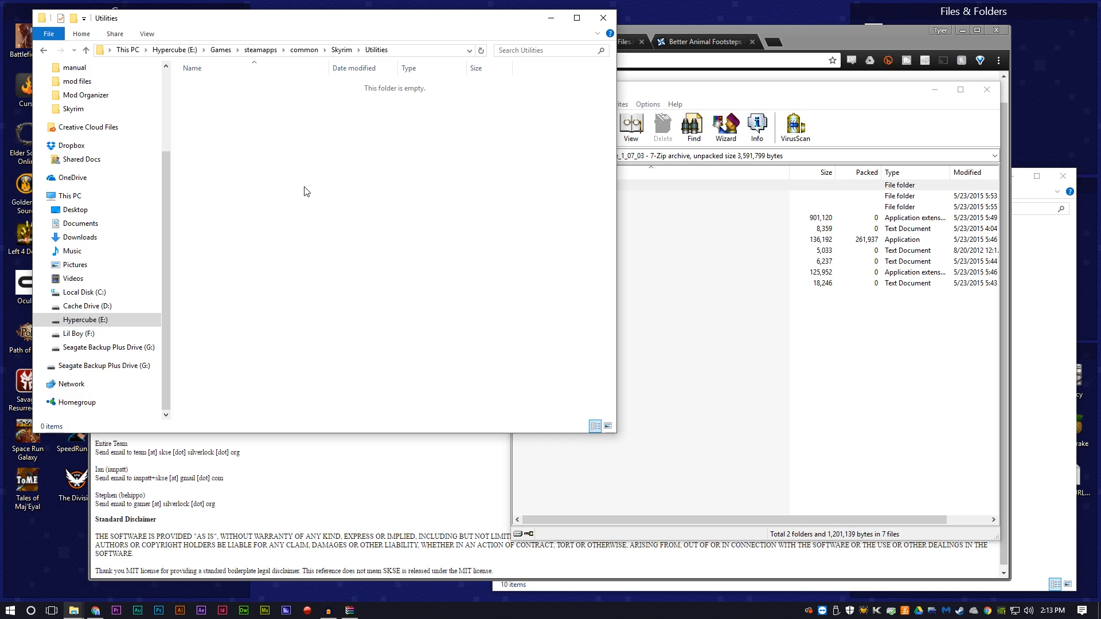
key(ctrl+shift+n)
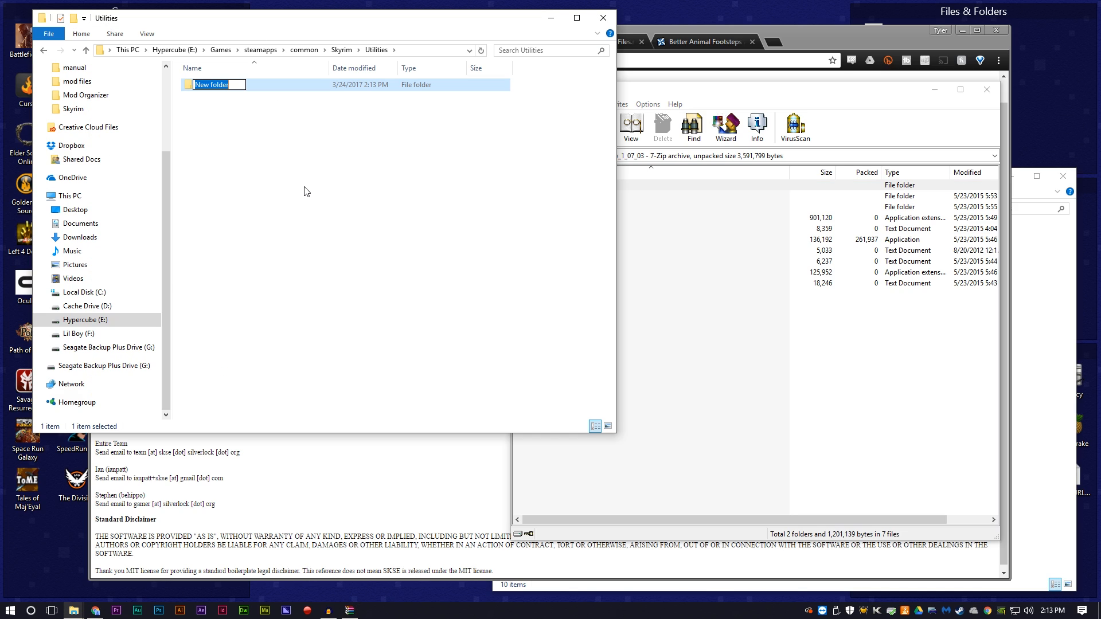
text(SKSE)
key(Return)
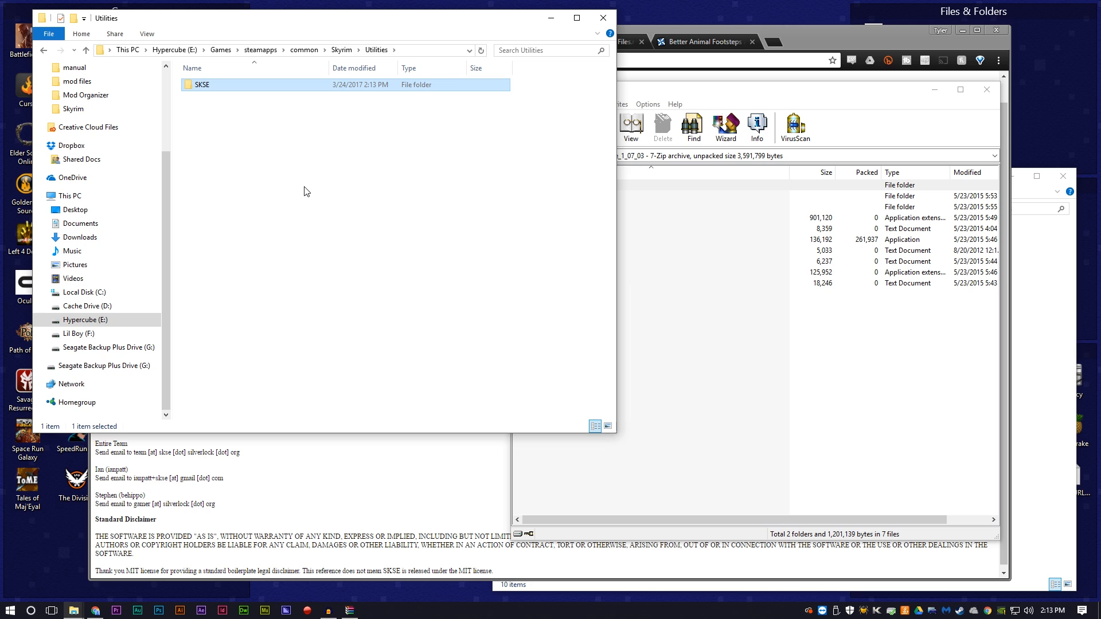
Extract all contents of the archive's skse_1_07_03 folder into the new SKSE folder
double_click(282, 85)
click(706, 284)
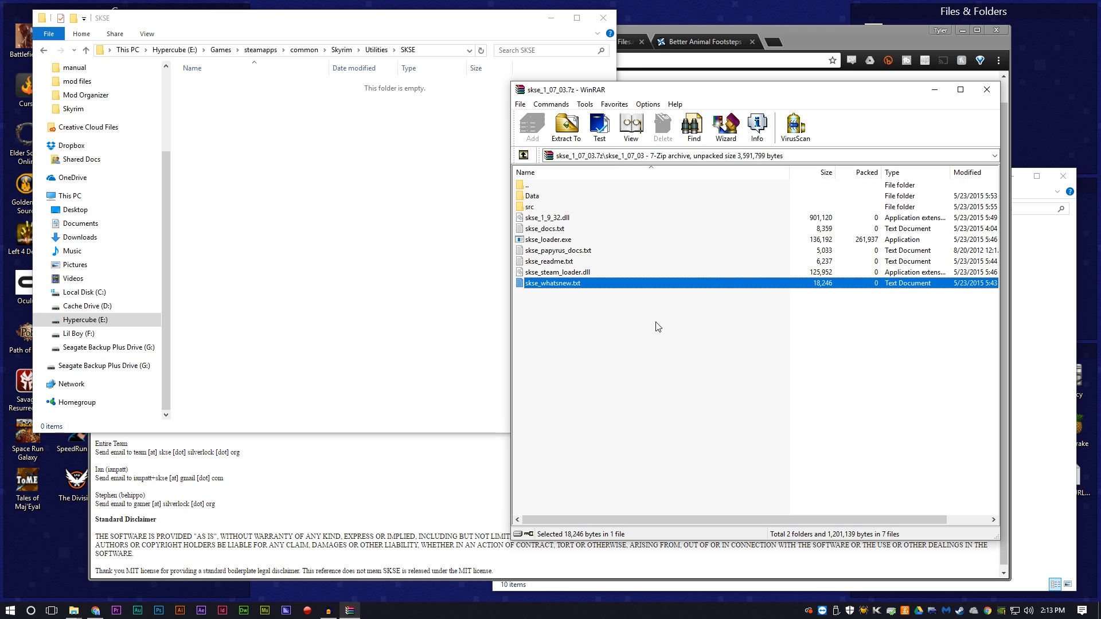
drag(657, 327, 317, 193)
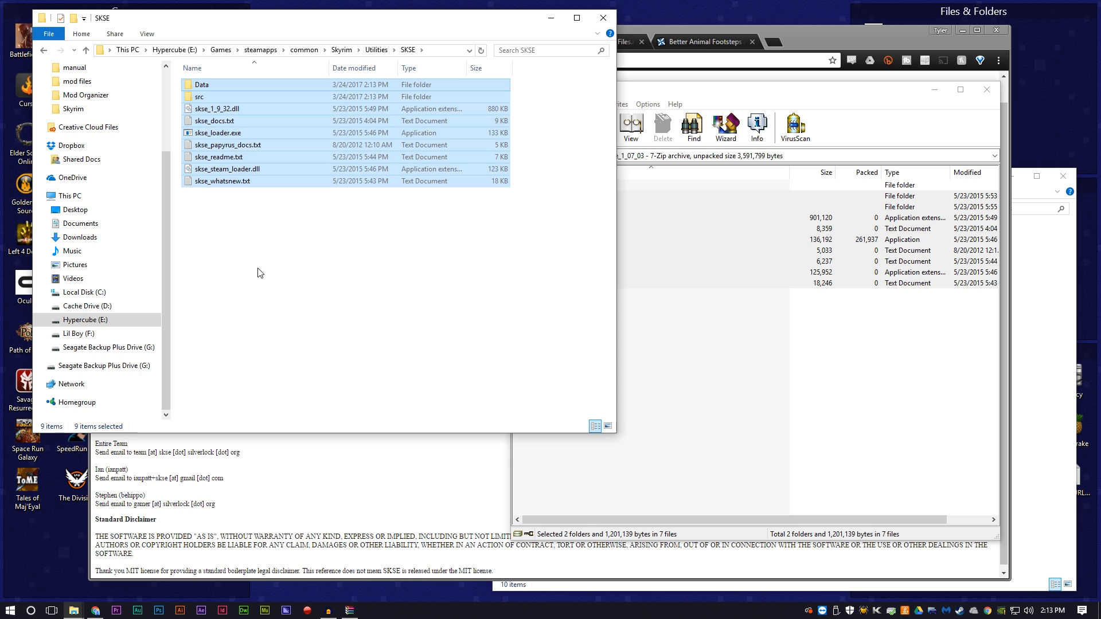
Return to the main Skyrim install folder and paste copies of all the SKSE files and folders there
click(43, 50)
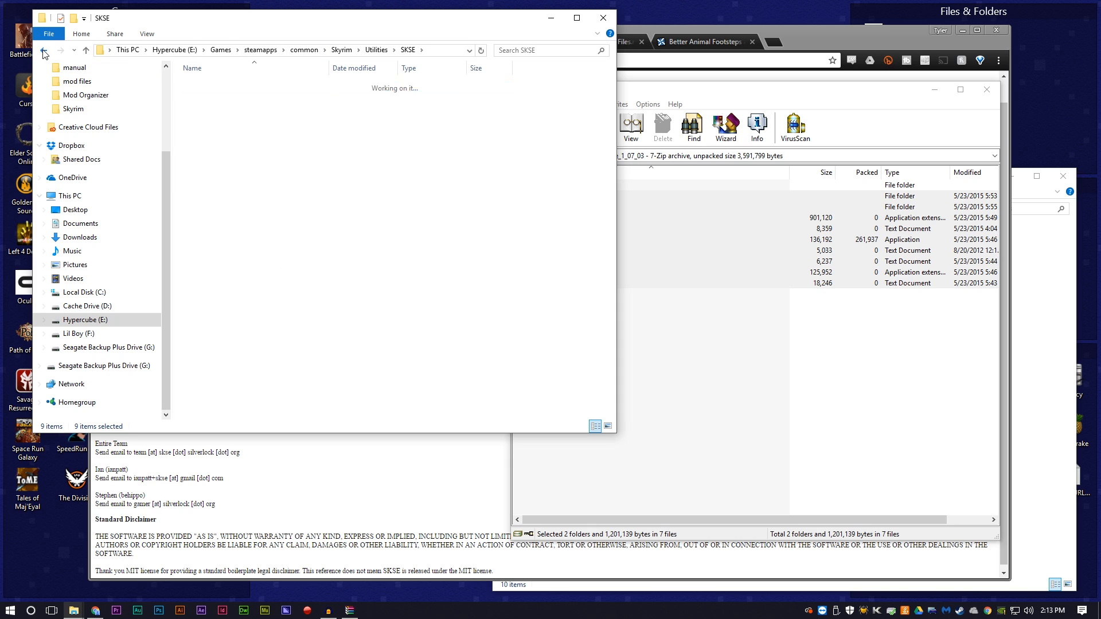
click(44, 52)
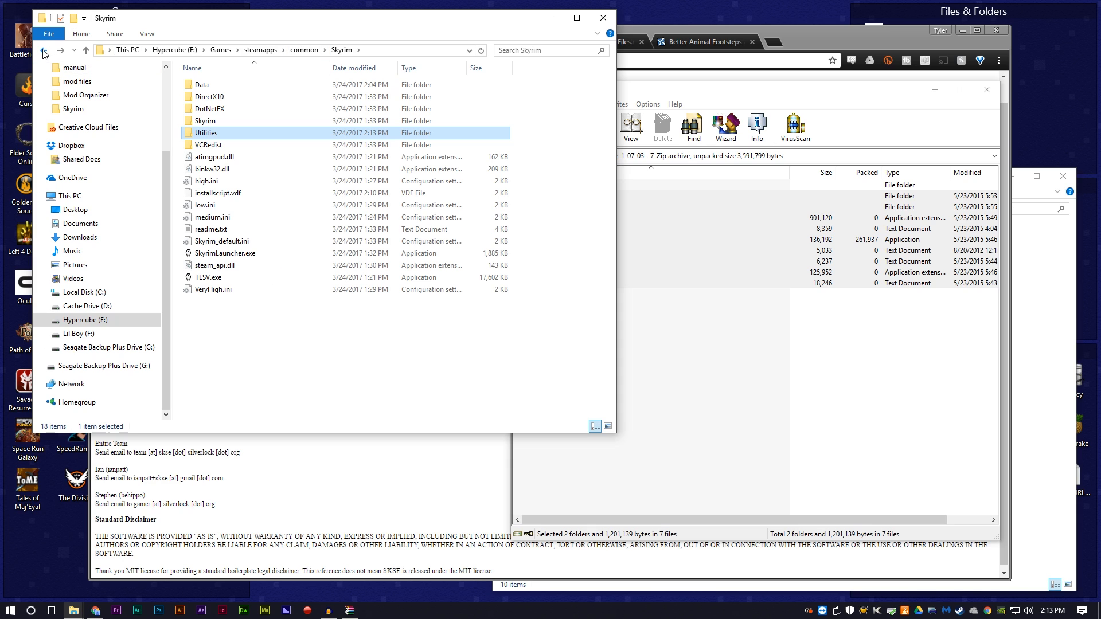
click(385, 386)
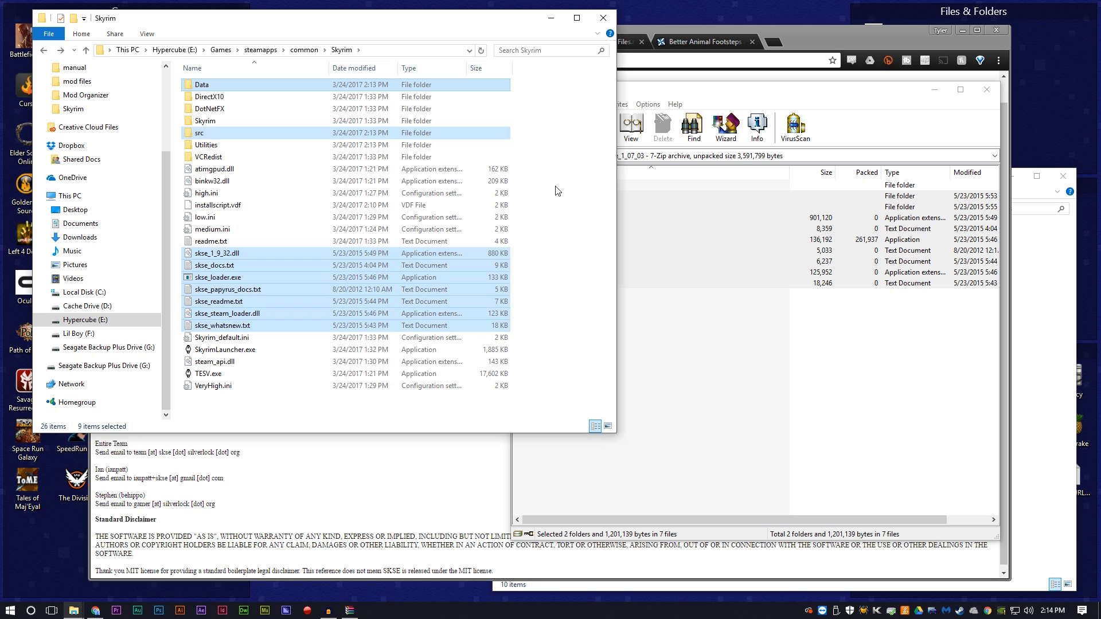
Close the SKSE archive, switch to Chrome, and download and open D3DX9_42 - Wrapper v3 from the SKSE Plugin Preloader page
click(740, 382)
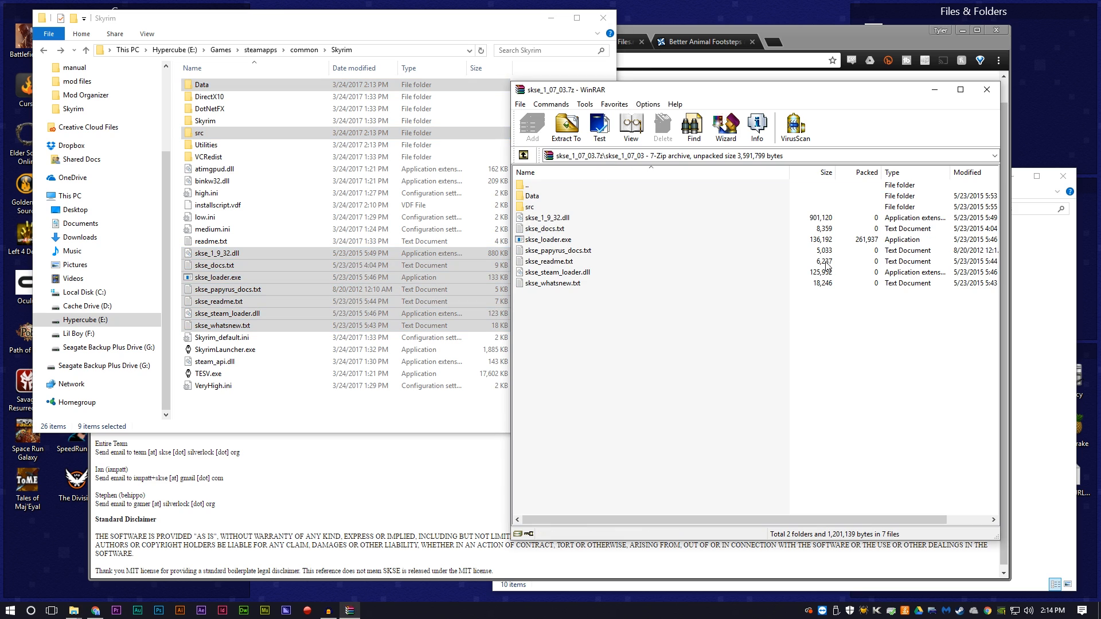
click(984, 92)
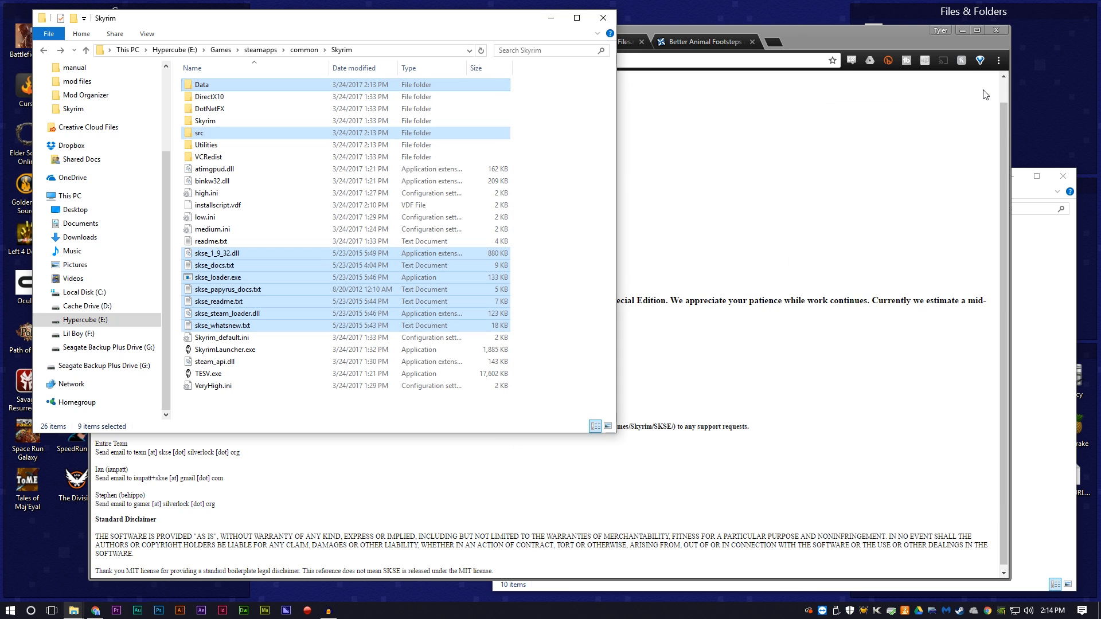
click(866, 30)
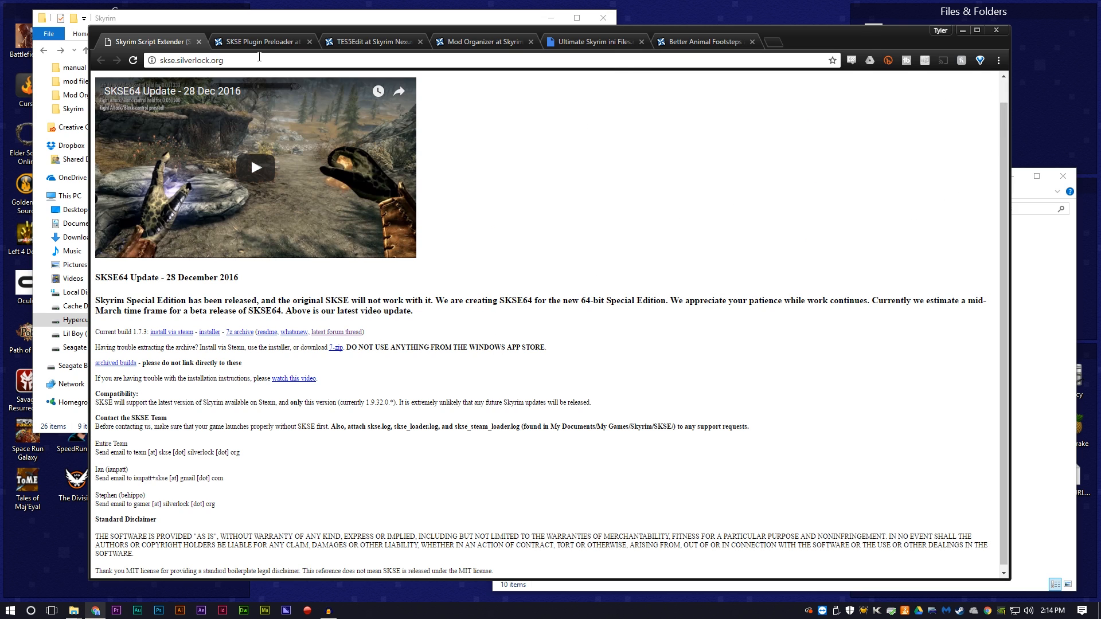
click(258, 43)
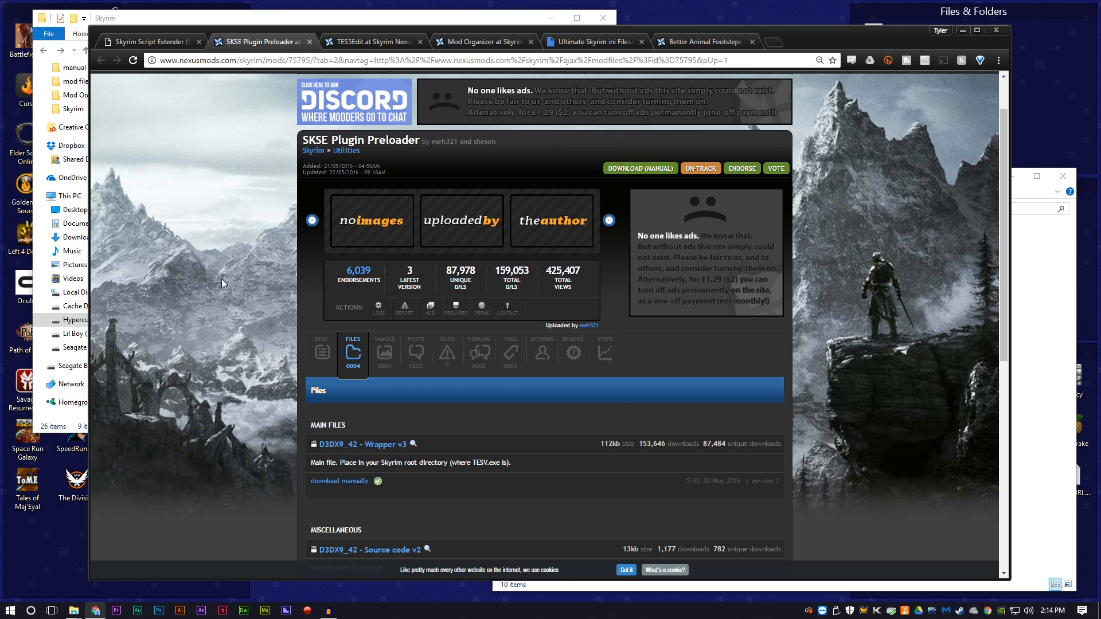
scroll(228, 304, down, 1)
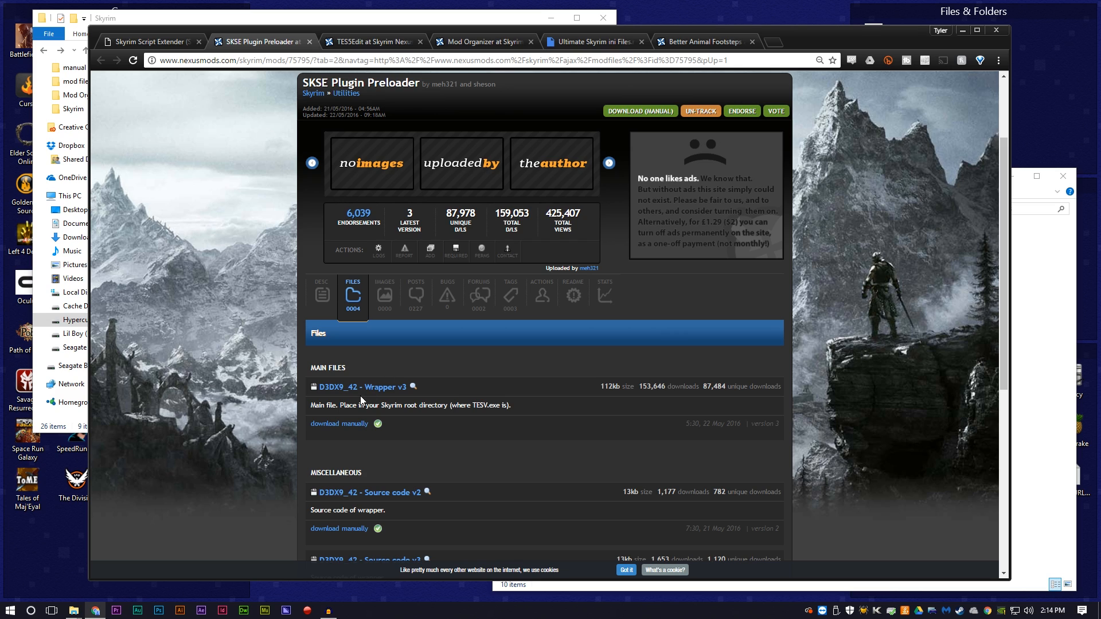
click(347, 424)
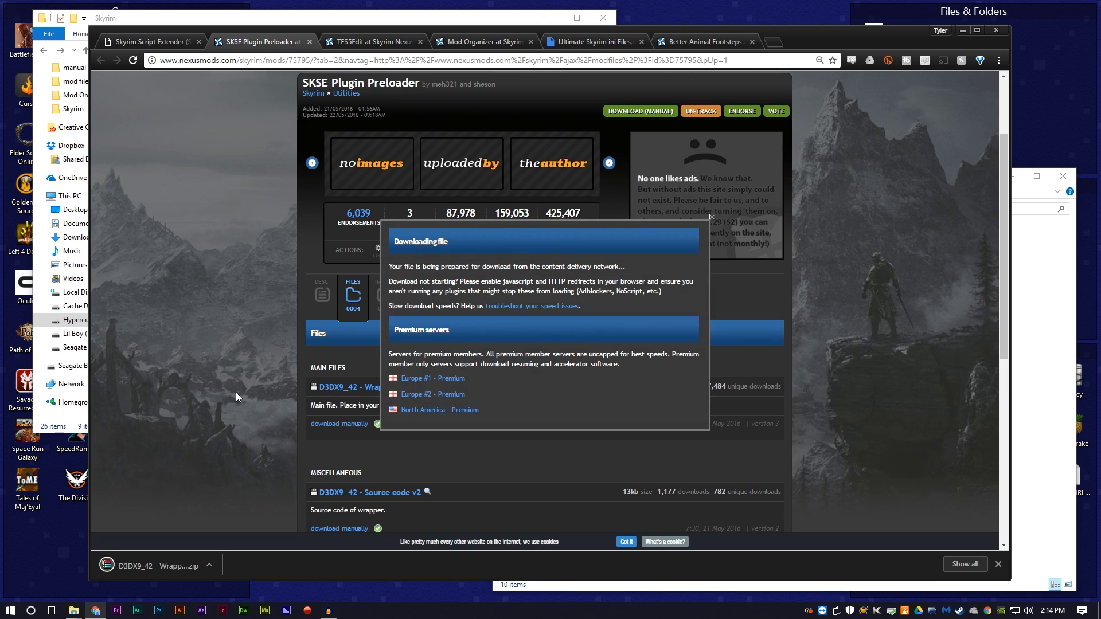
click(153, 565)
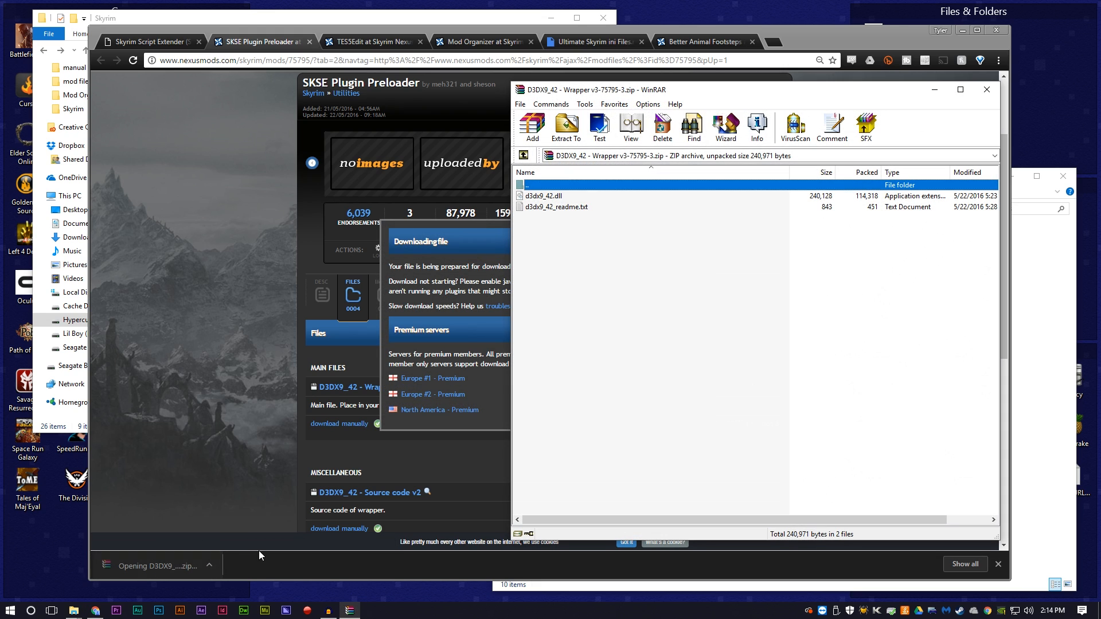
click(552, 231)
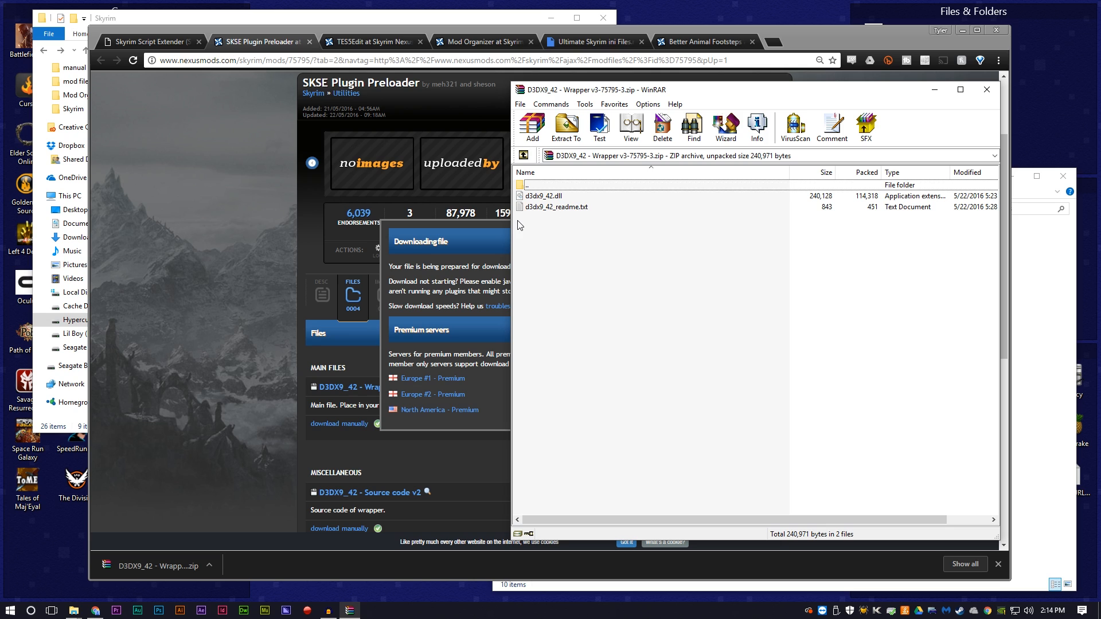
Extract d3dx9_42.dll and d3dx9_42_readme.txt from the archive into the SKSE folder inside Utilities
click(253, 18)
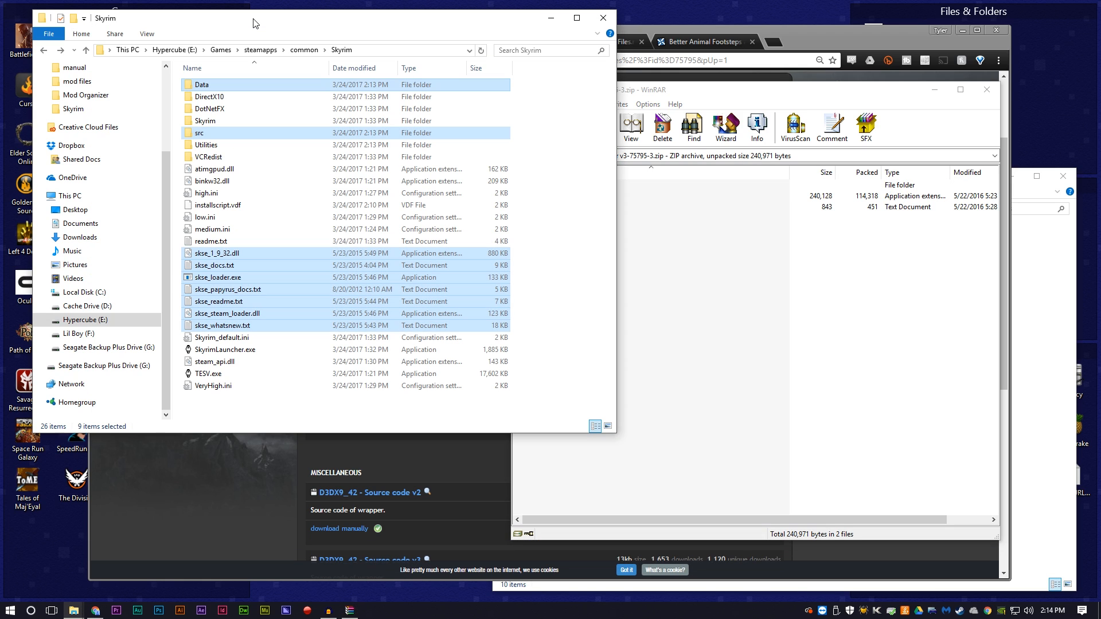
double_click(208, 145)
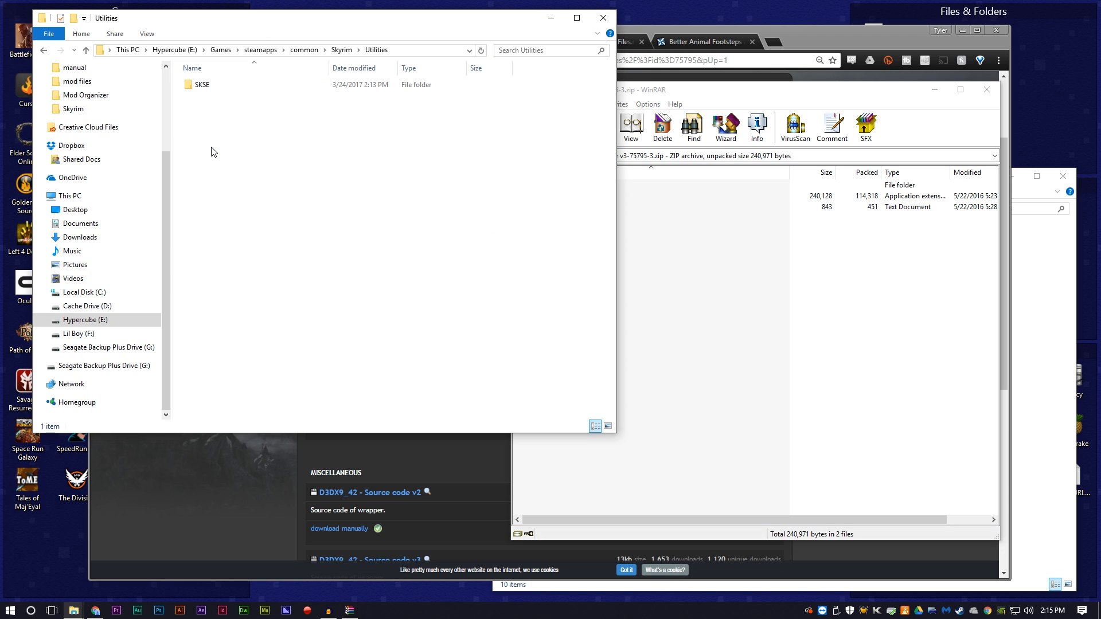
double_click(202, 86)
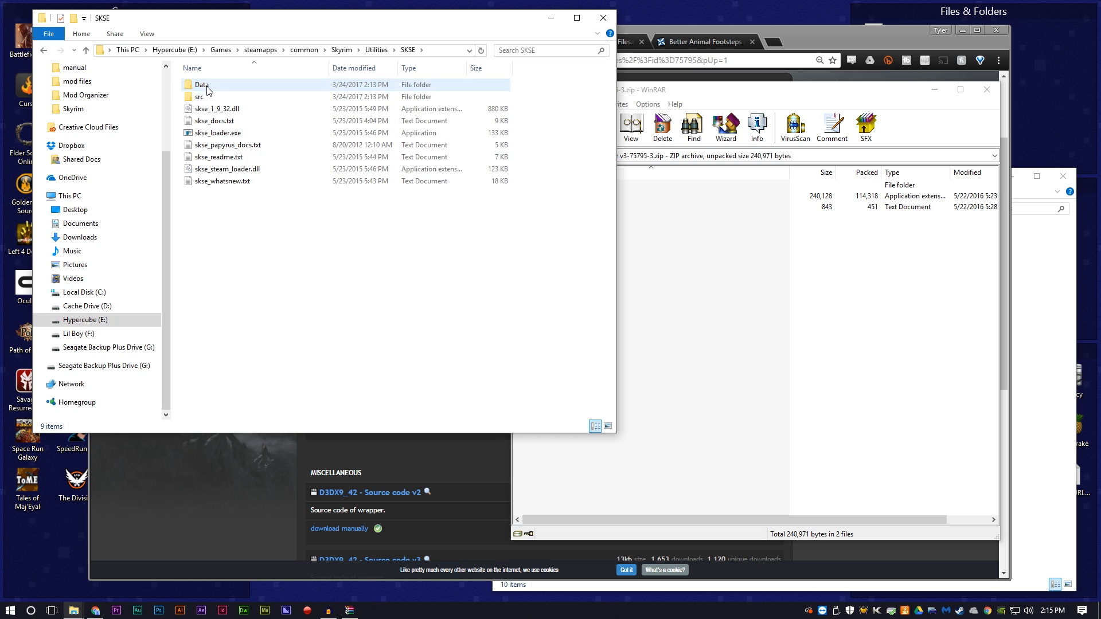
click(735, 289)
drag(556, 235, 270, 229)
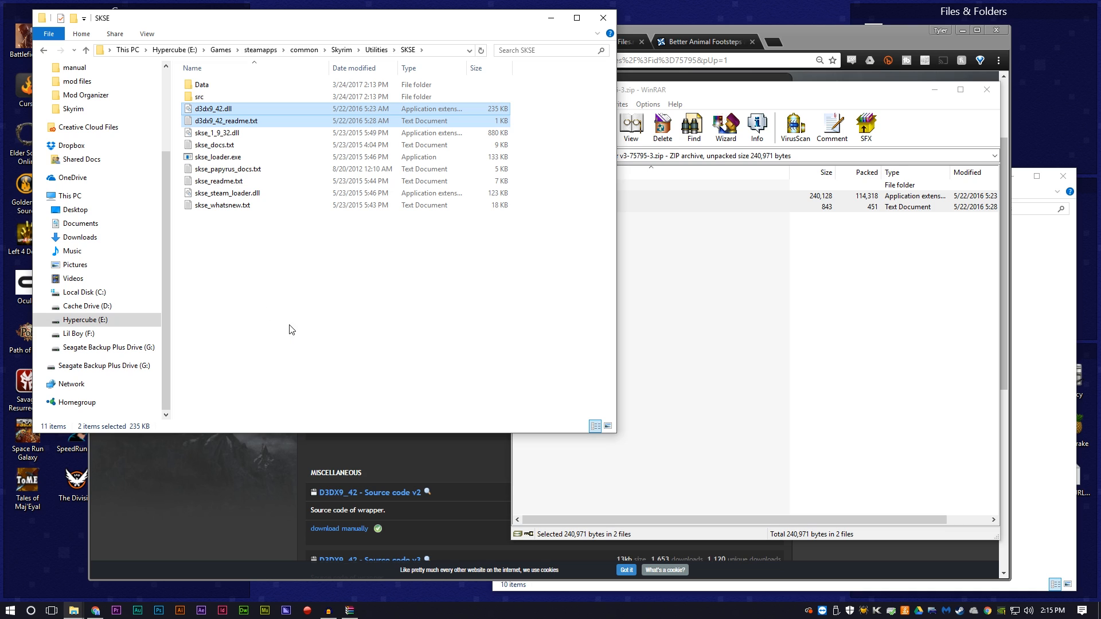
Return to the main Skyrim folder, place copies of the two d3dx9_42 files there and close the wrapper archive
click(44, 52)
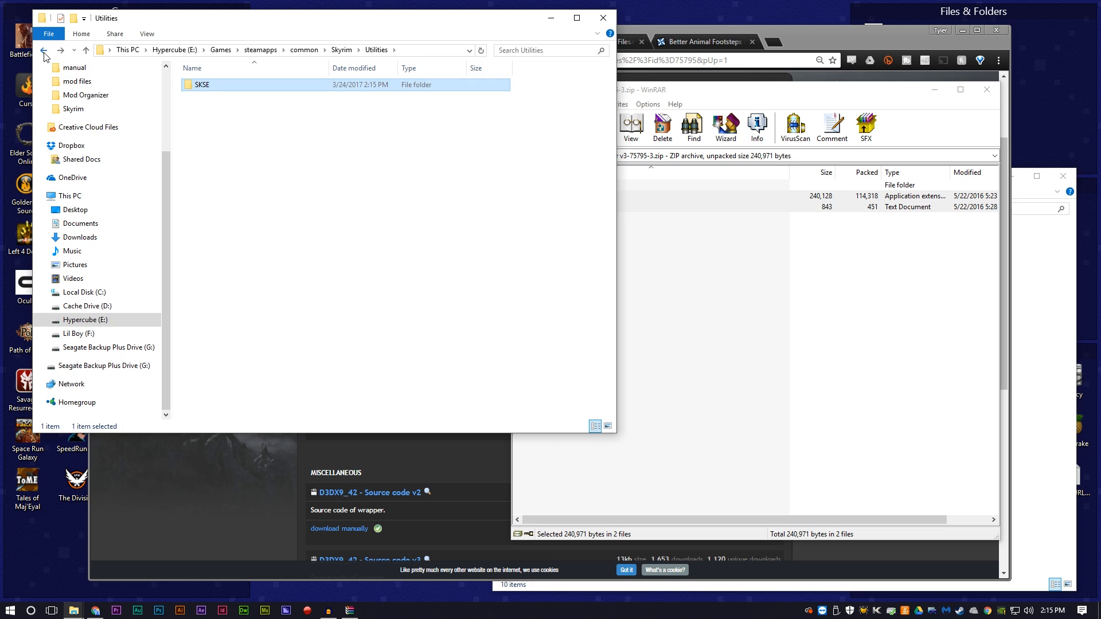
click(44, 52)
click(582, 283)
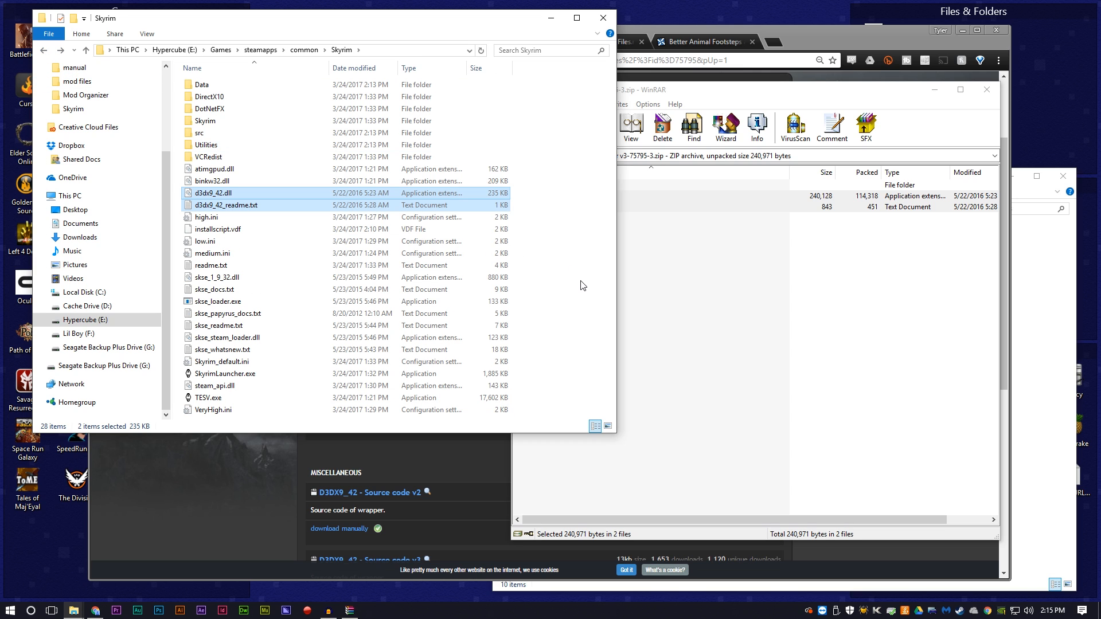
click(582, 285)
click(772, 332)
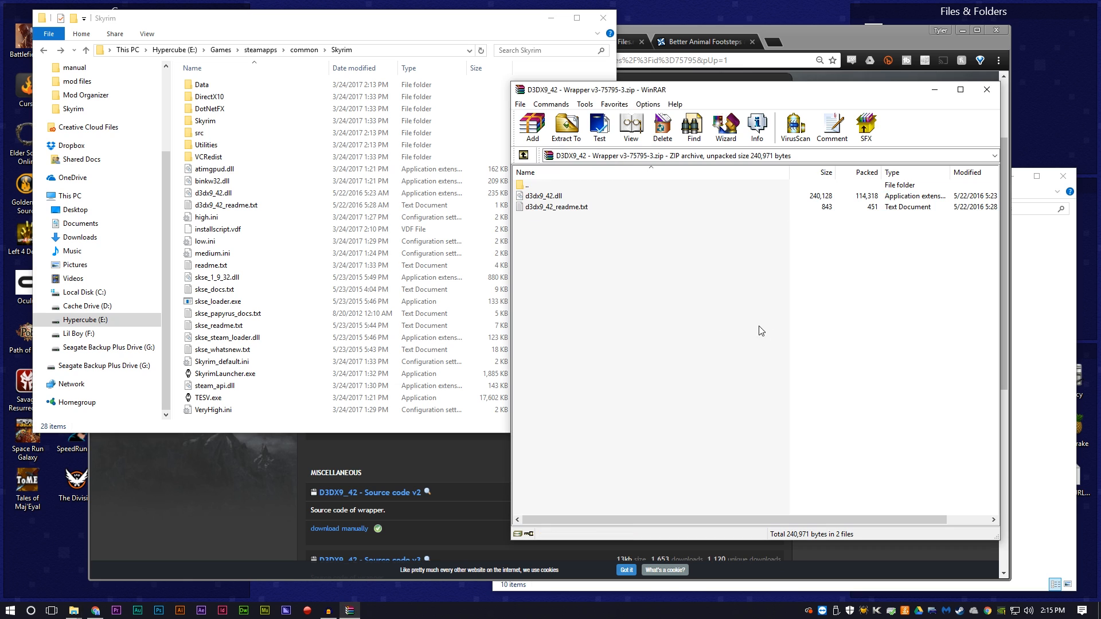
click(986, 91)
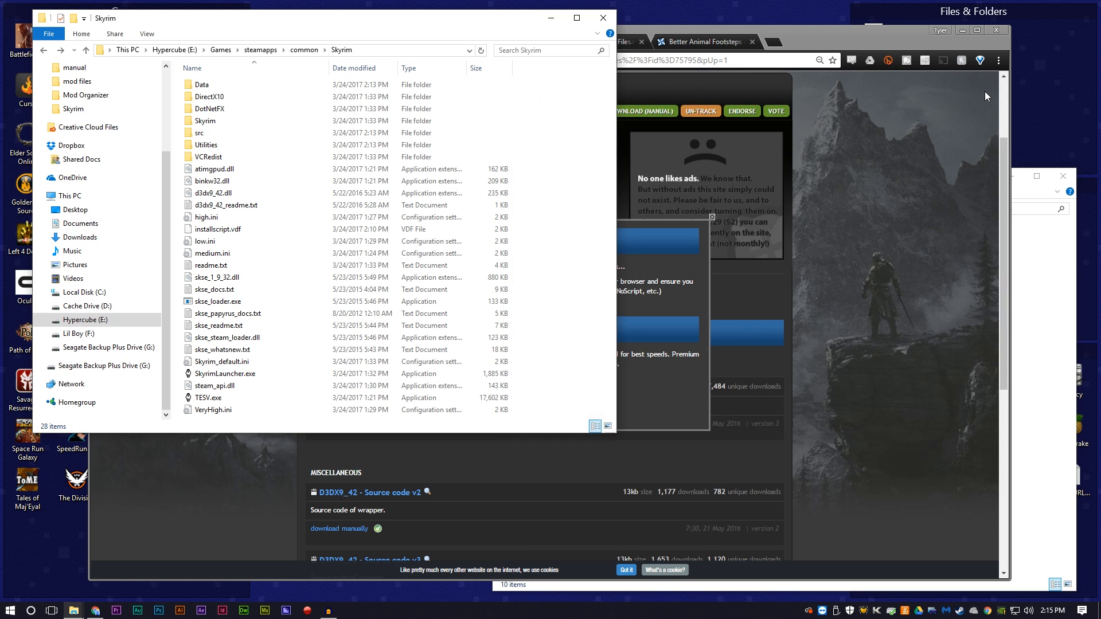
Switch to Chrome, download TES5Edit 3.1.3 from the old versions on its Nexus page and open the archive in WinRAR
click(868, 37)
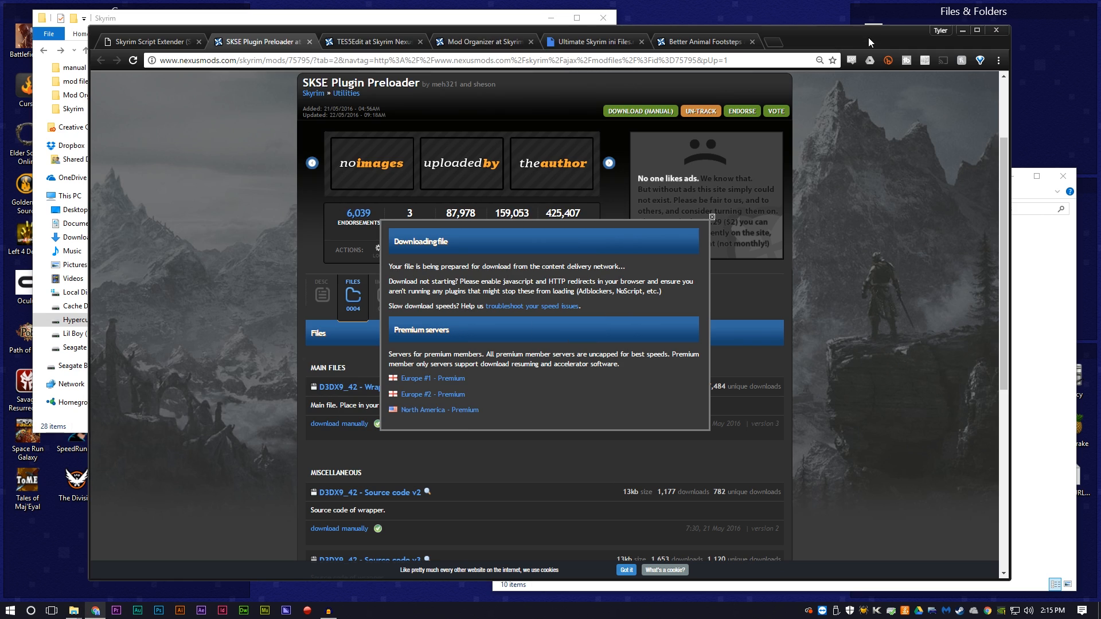
click(371, 42)
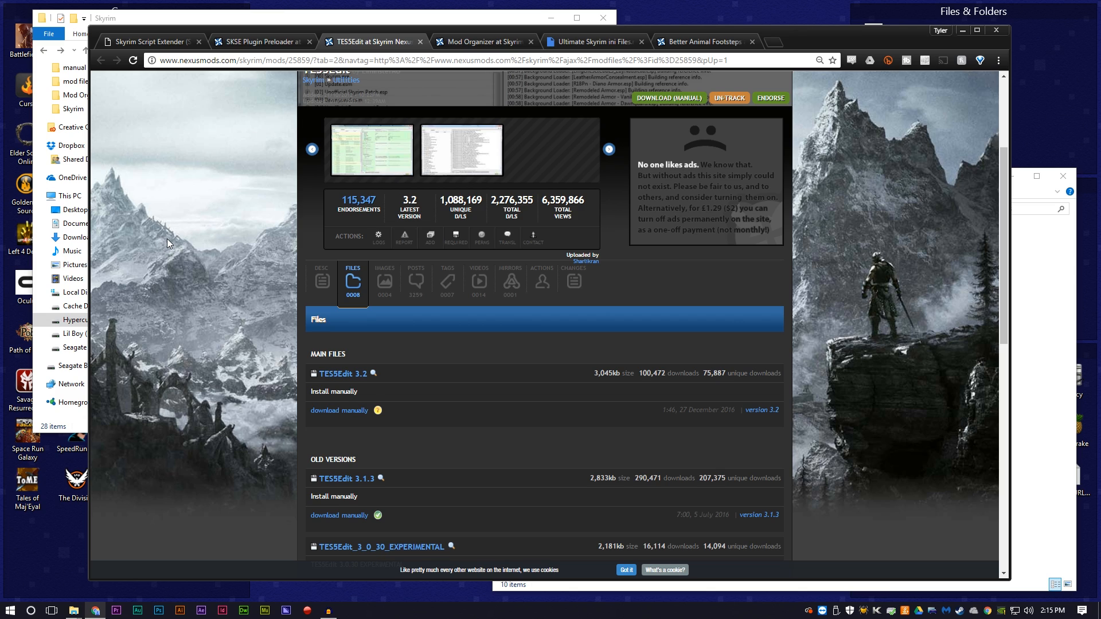
scroll(167, 239, down, 1)
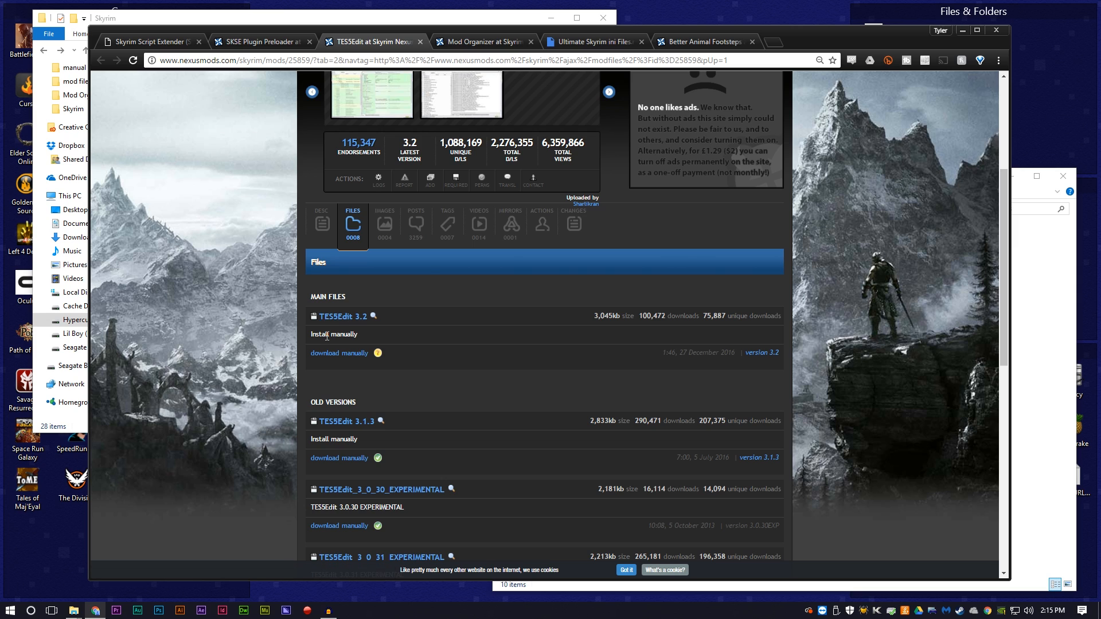
click(340, 459)
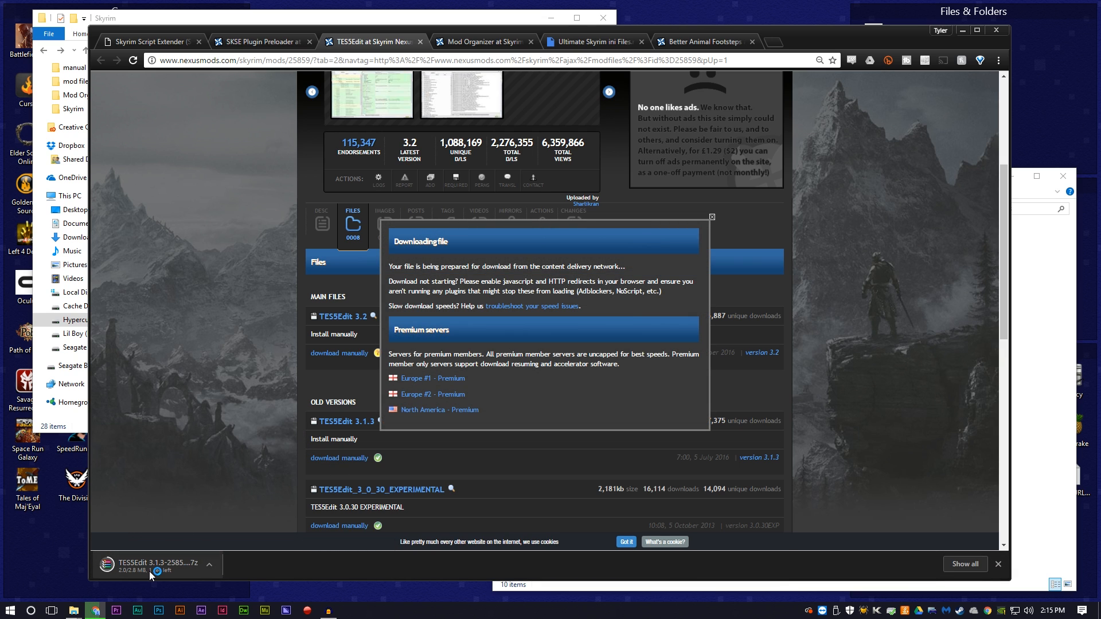
click(148, 568)
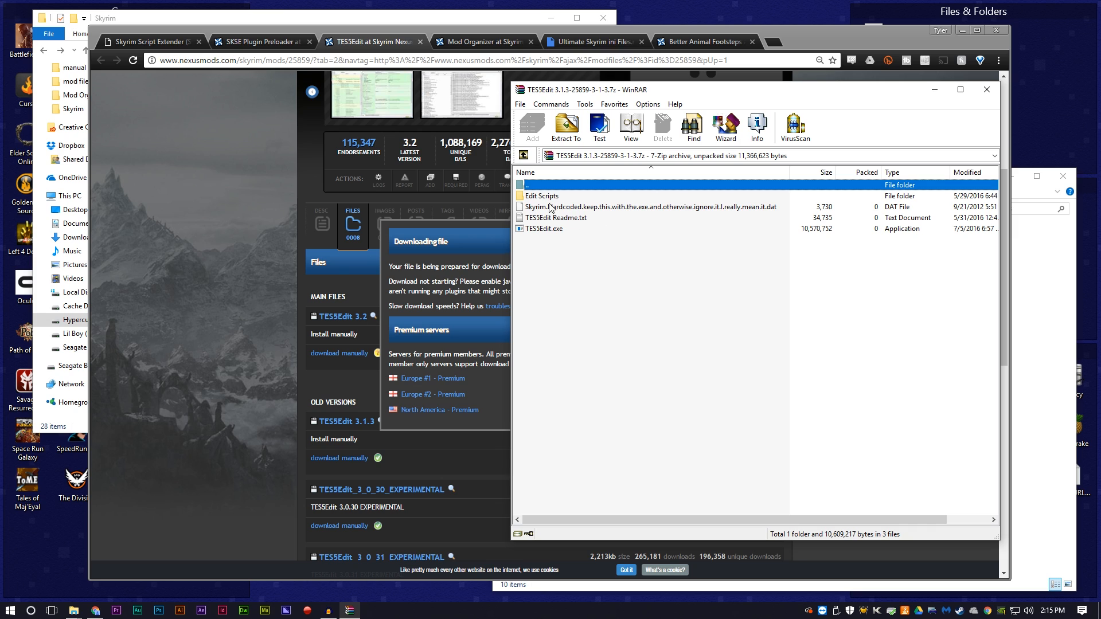
Switch to File Explorer and create a folder named TES5Edit inside the Utilities folder
click(331, 17)
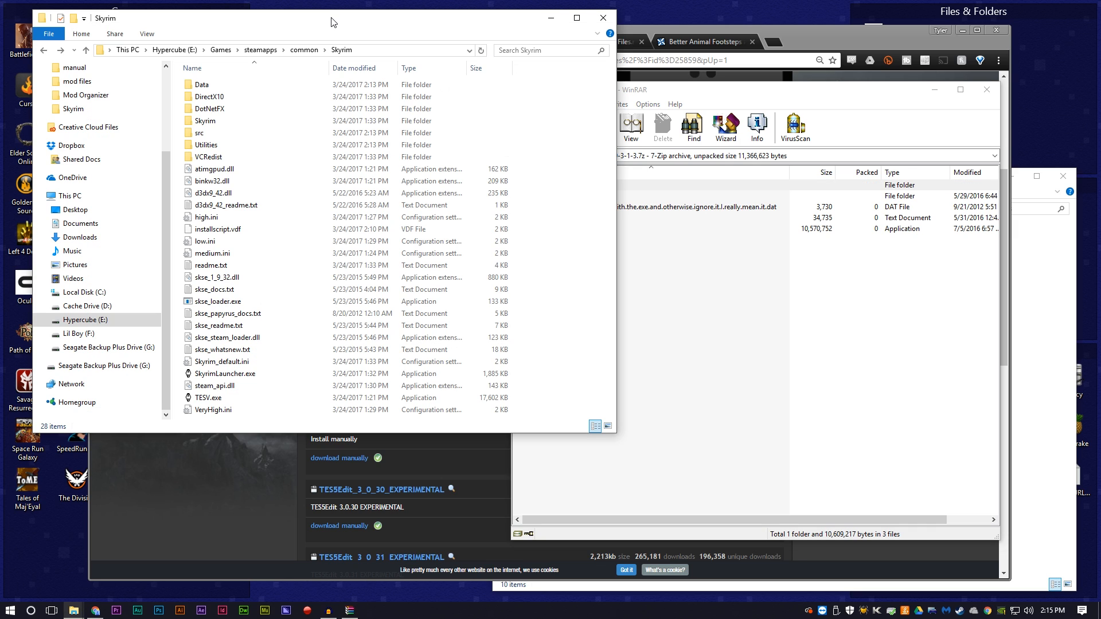
double_click(213, 145)
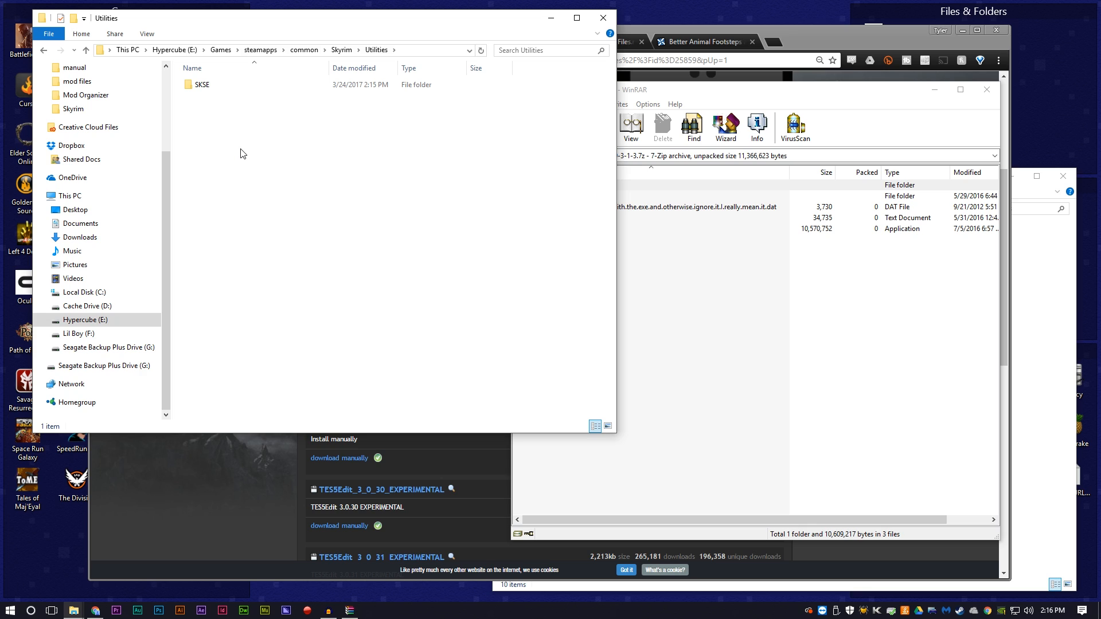
key(ctrl+shift+n)
text(T)
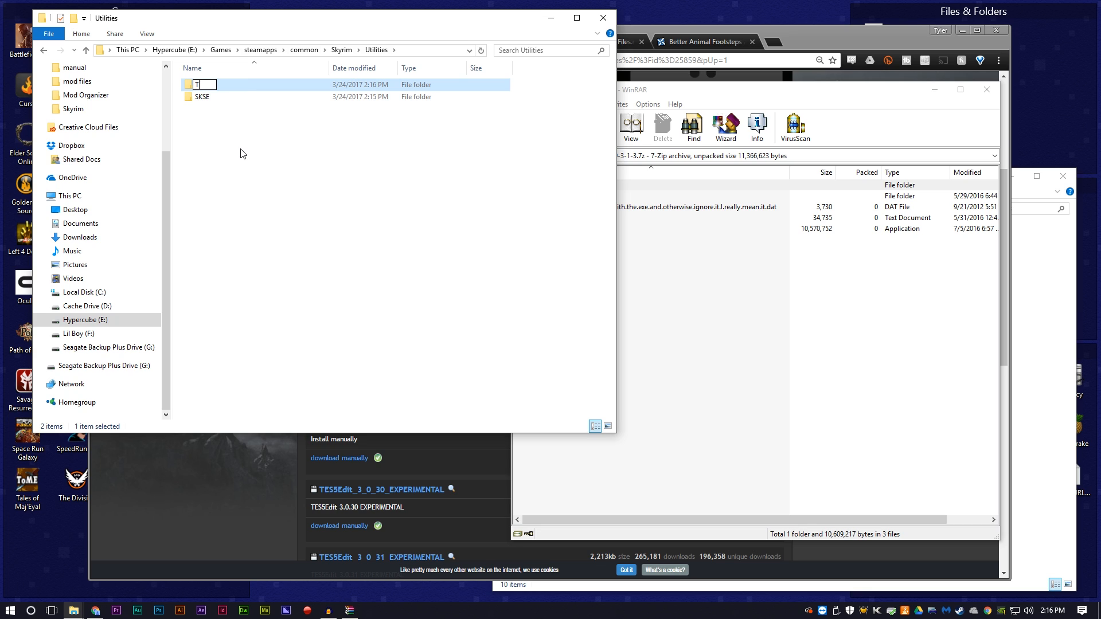
text(ES5Edit)
key(Return)
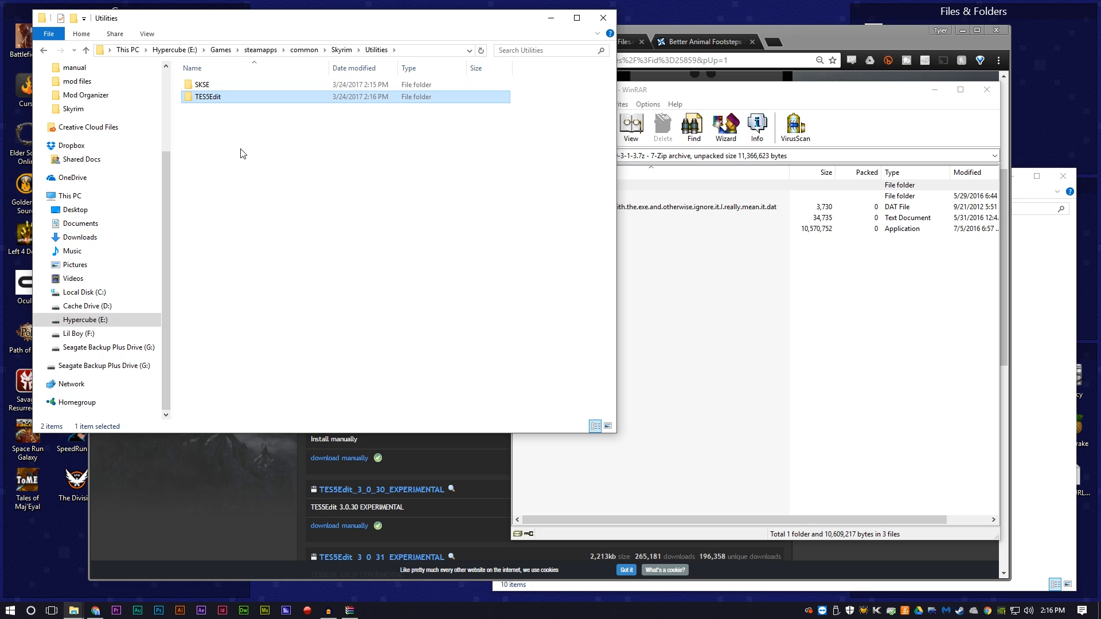
Extract all contents of the TES5Edit archive into the new TES5Edit folder and close the archive
double_click(218, 98)
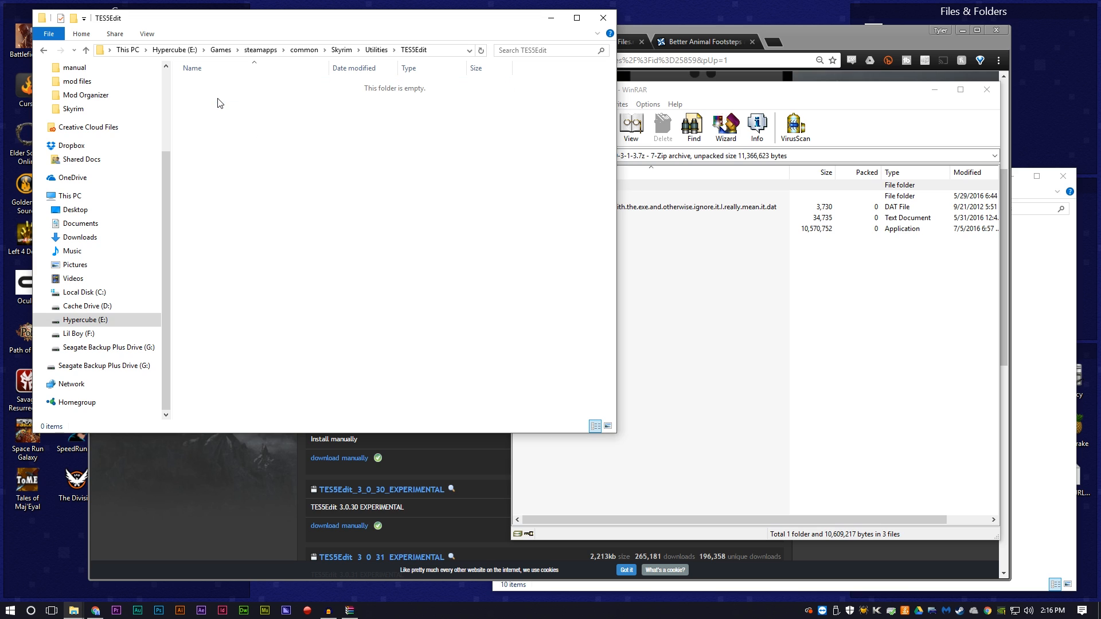
click(739, 337)
drag(605, 274, 288, 187)
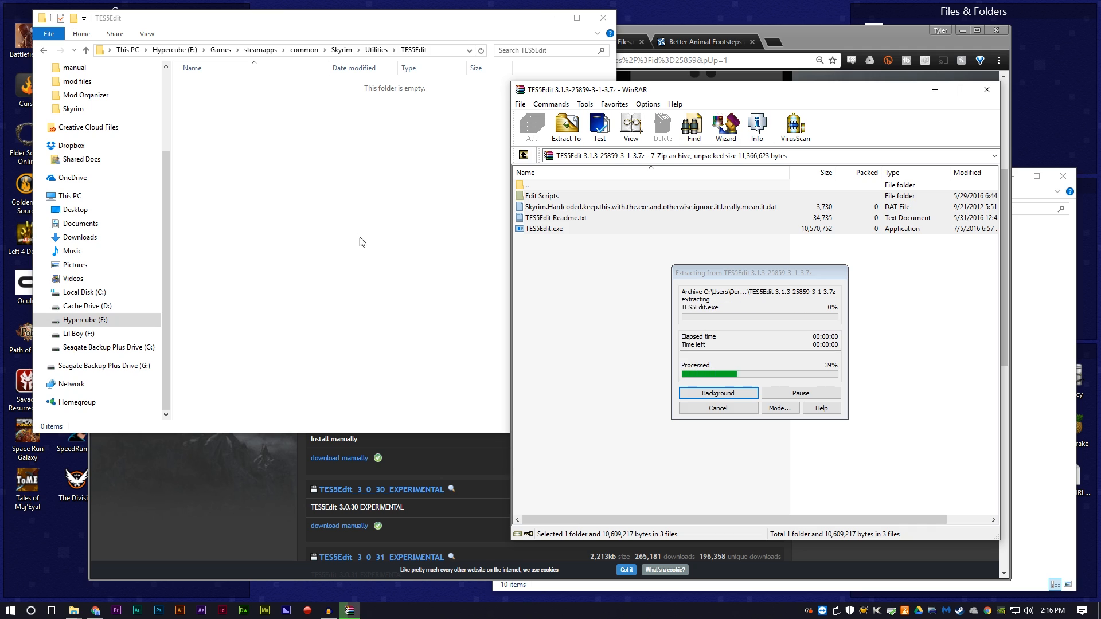
click(351, 222)
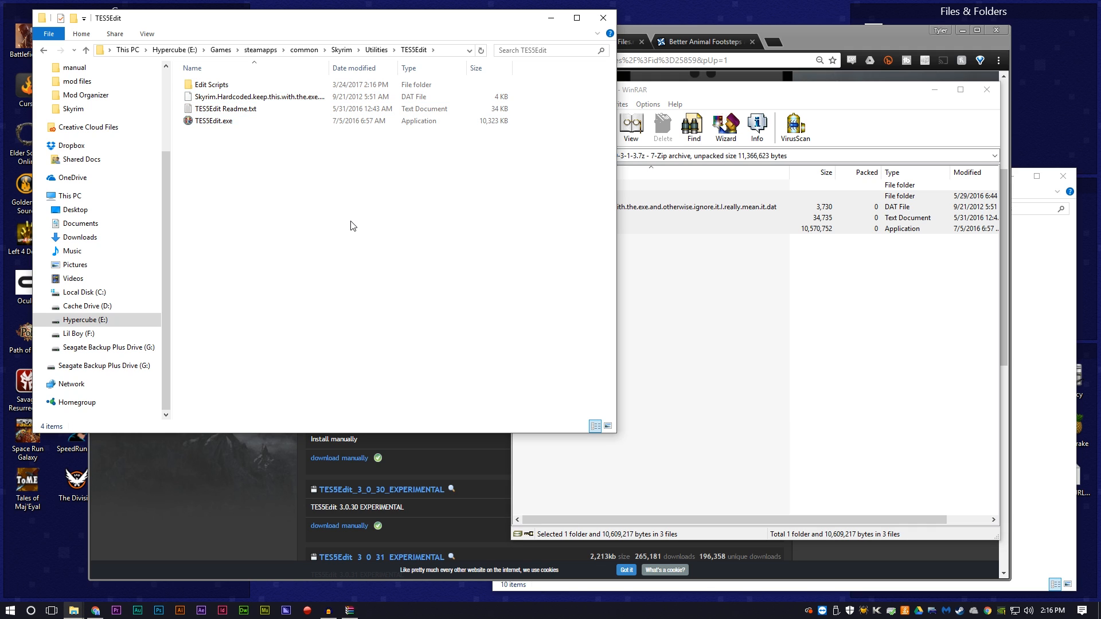
click(848, 90)
click(985, 90)
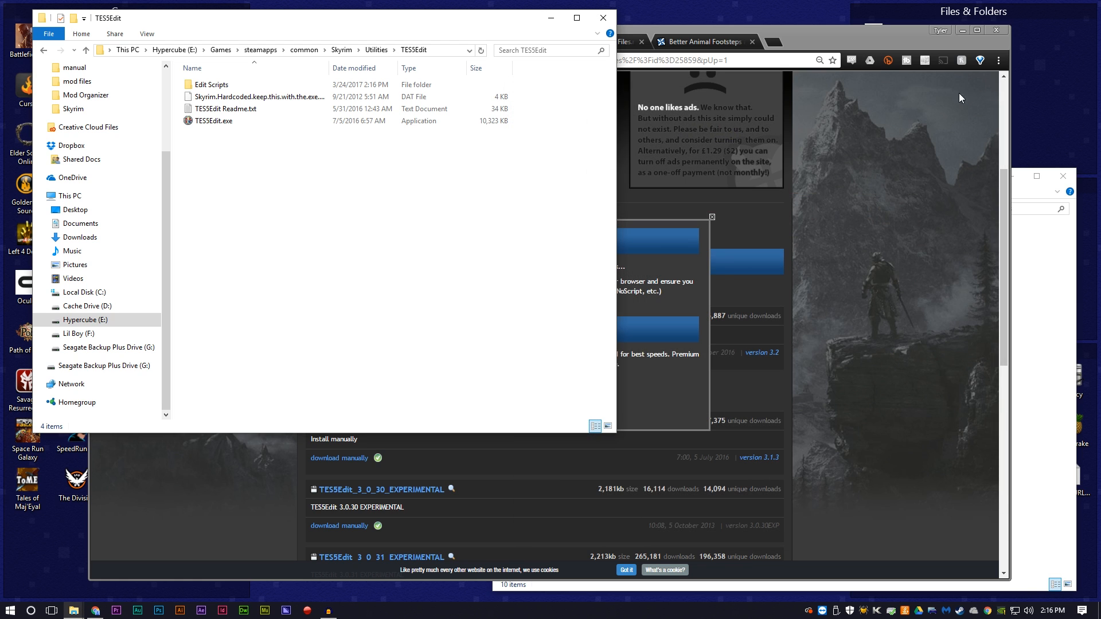
Switch to Chrome, download the Mod Organizer v1_3_11 full manual-installation archive from its Nexus page and open it in WinRAR
click(803, 39)
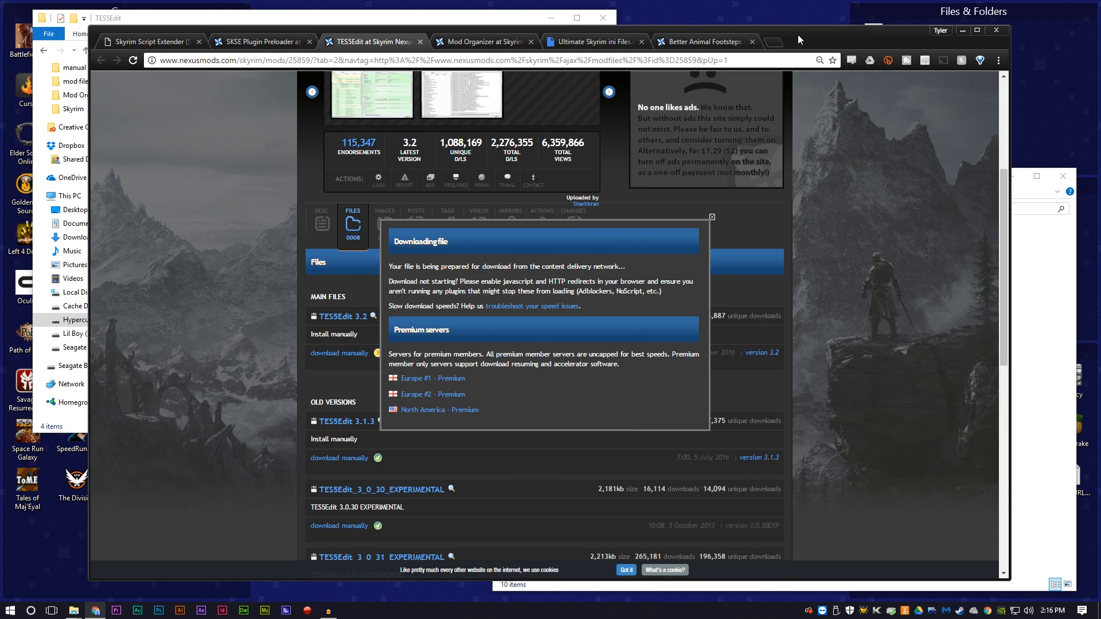
click(473, 41)
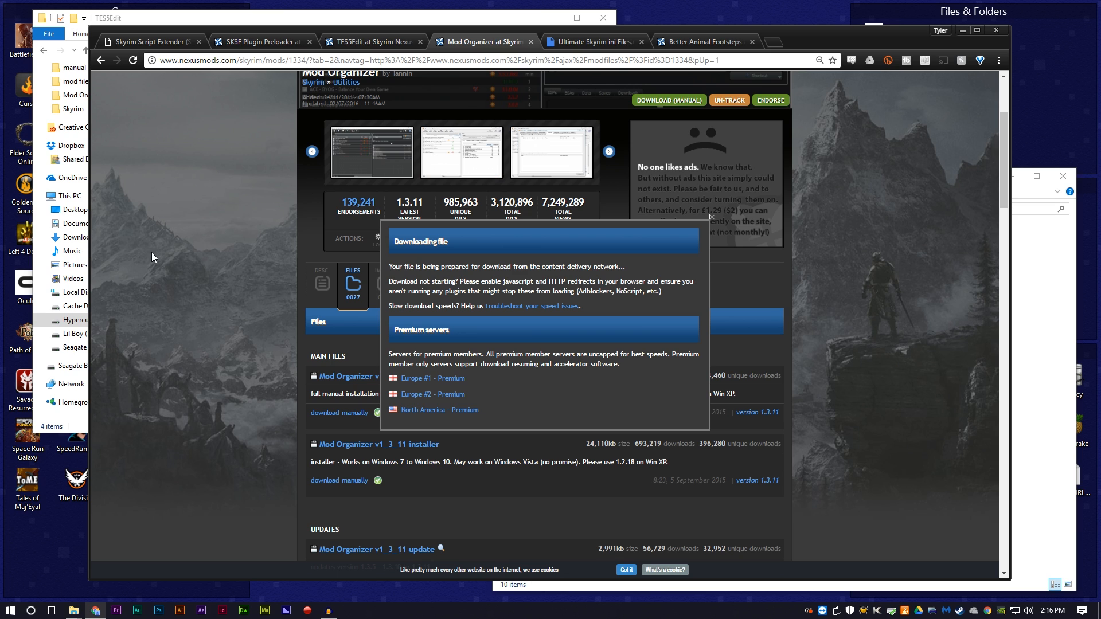
click(713, 222)
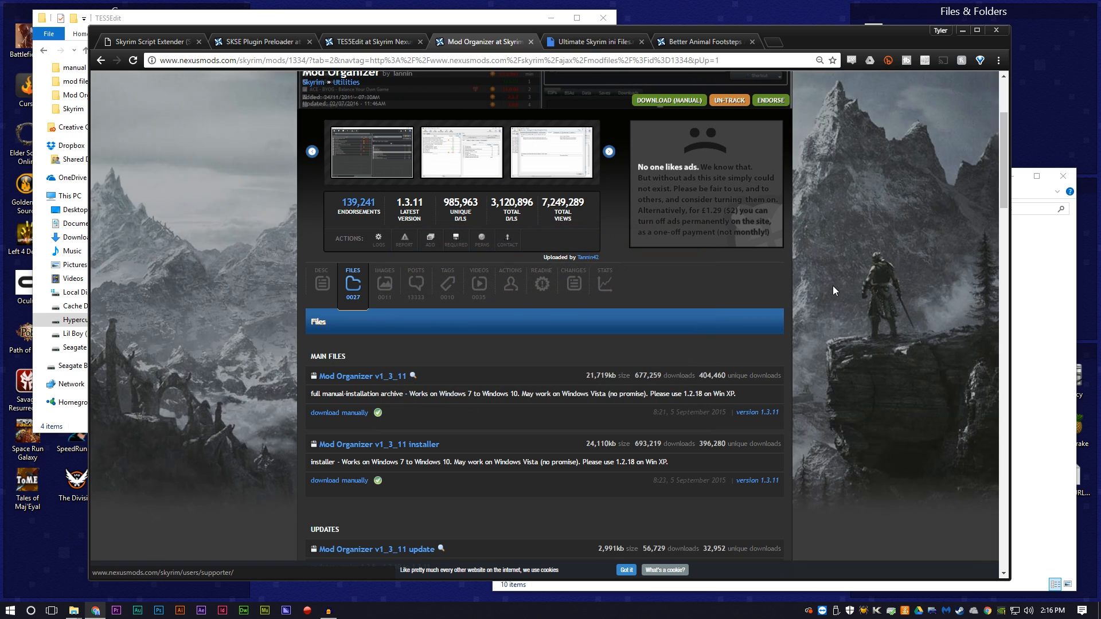
scroll(239, 328, down, 1)
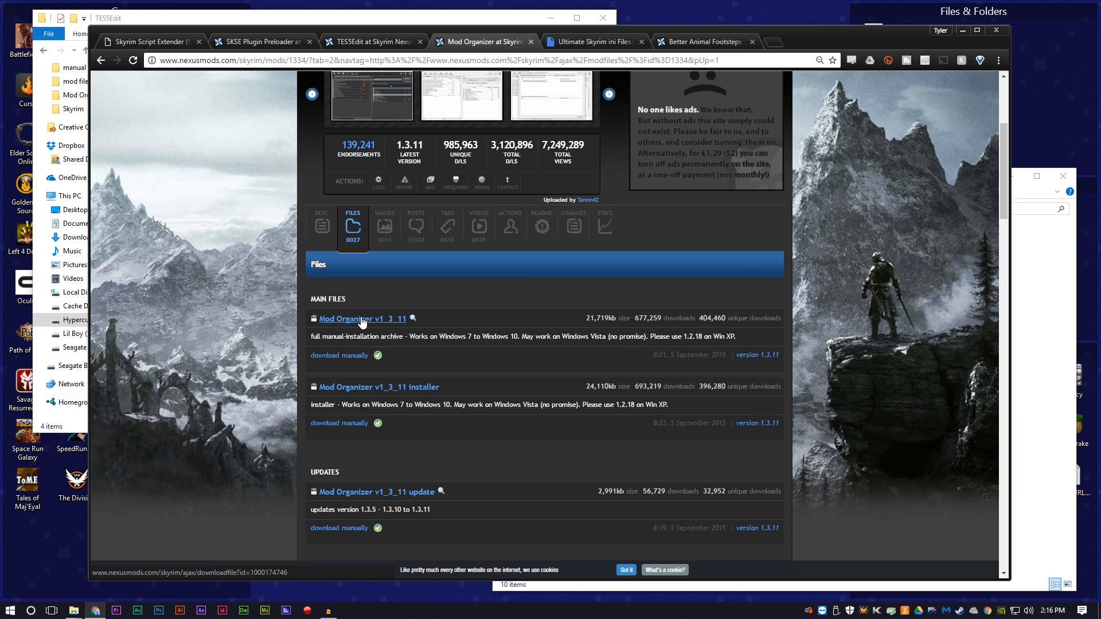
click(340, 357)
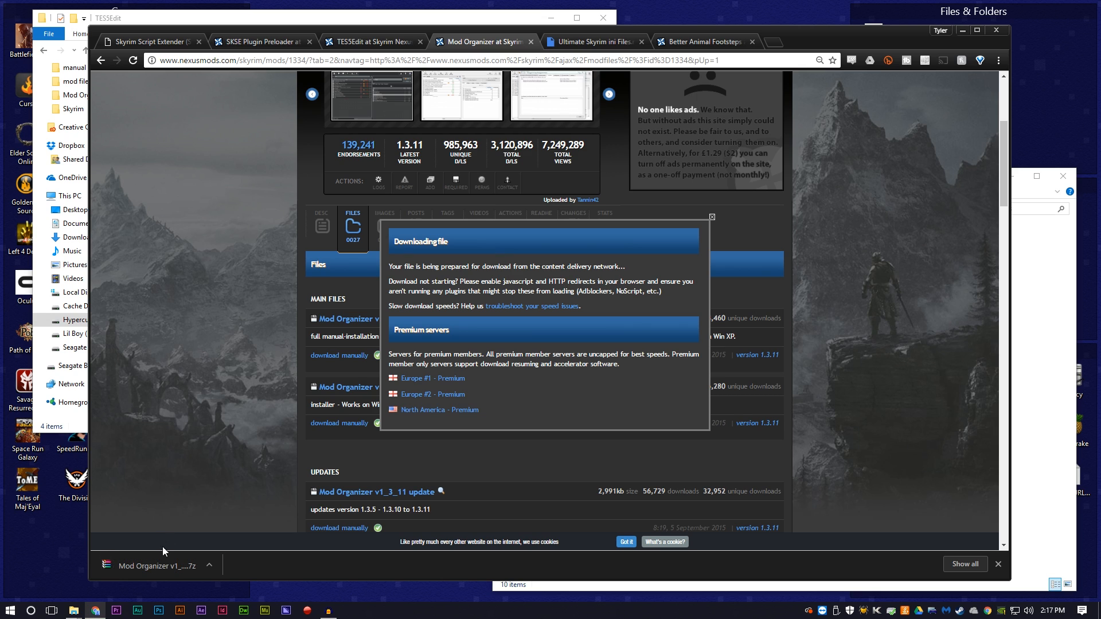
click(160, 561)
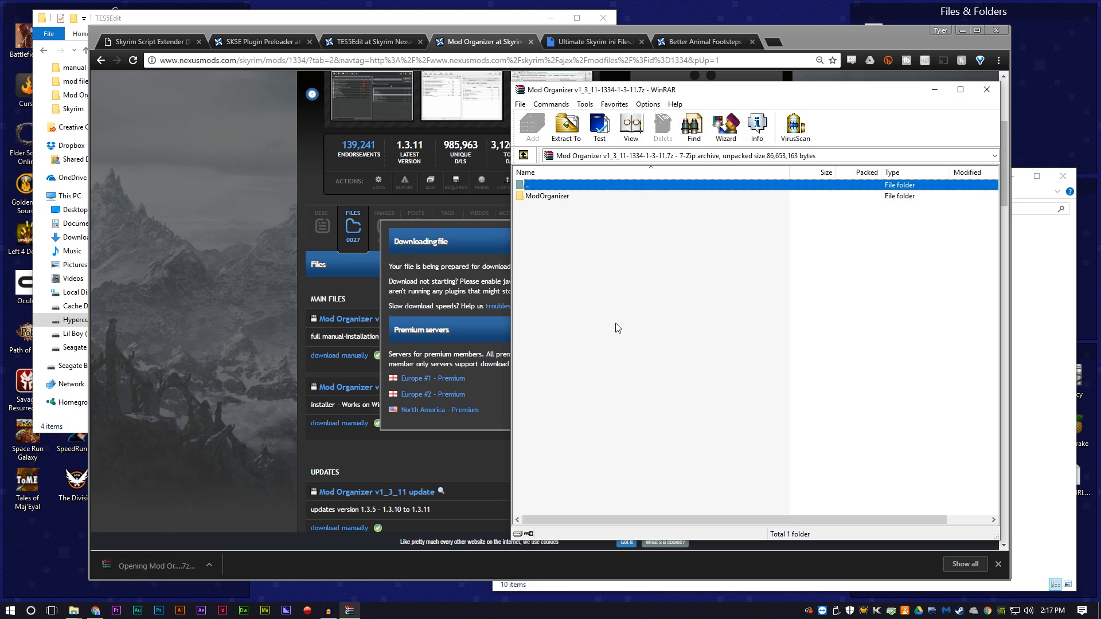
Open the ModOrganizer folder in the archive, then switch to File Explorer and create a folder named Mod Organizer inside Utilities
double_click(546, 196)
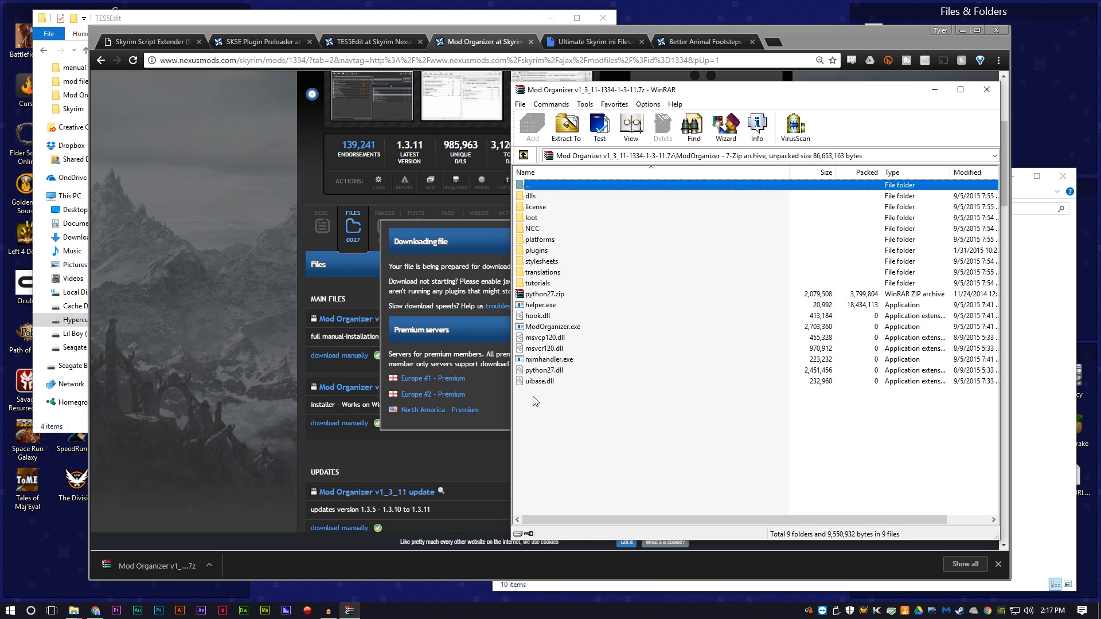
click(218, 19)
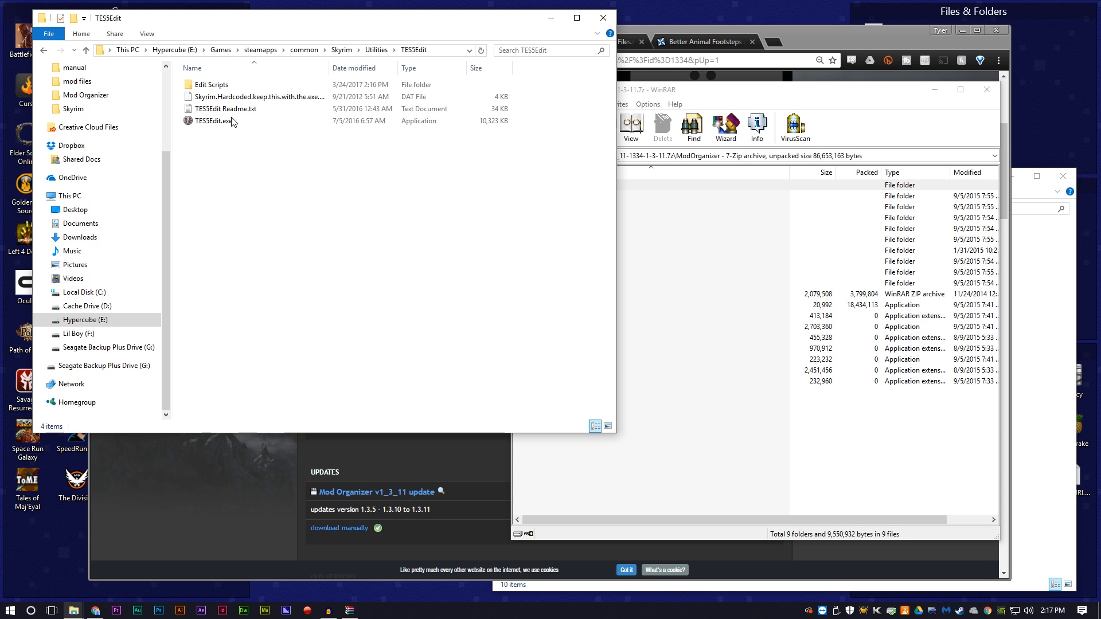
click(43, 50)
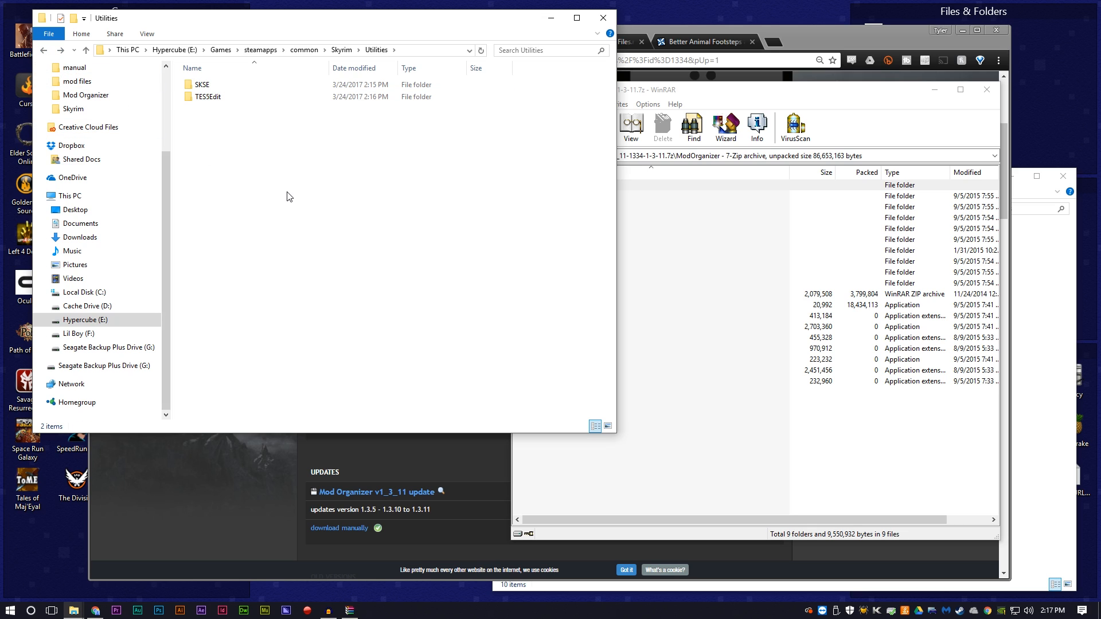
key(ctrl+shift+n)
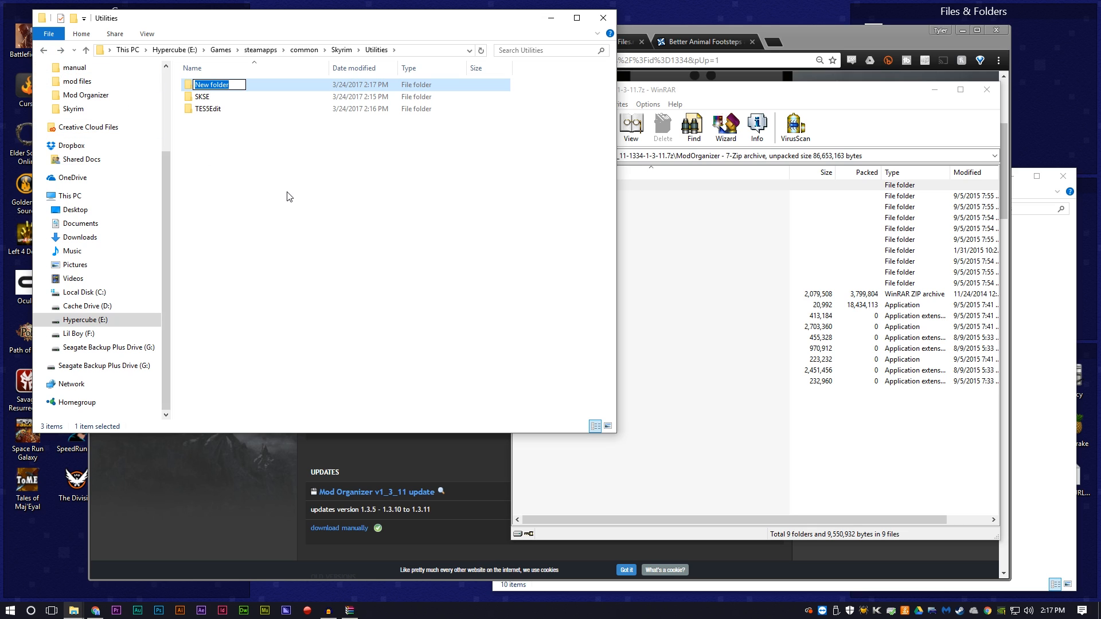
text(Mod Organizer)
key(Return)
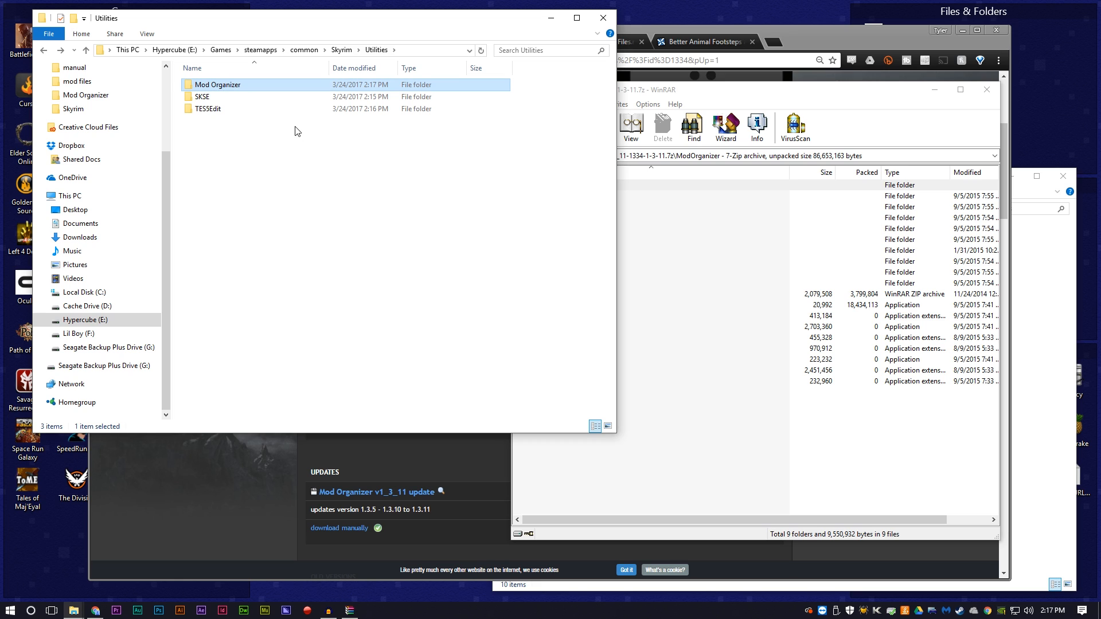
Extract all contents of the archive's ModOrganizer folder into the new Mod Organizer folder and close the archive
double_click(233, 86)
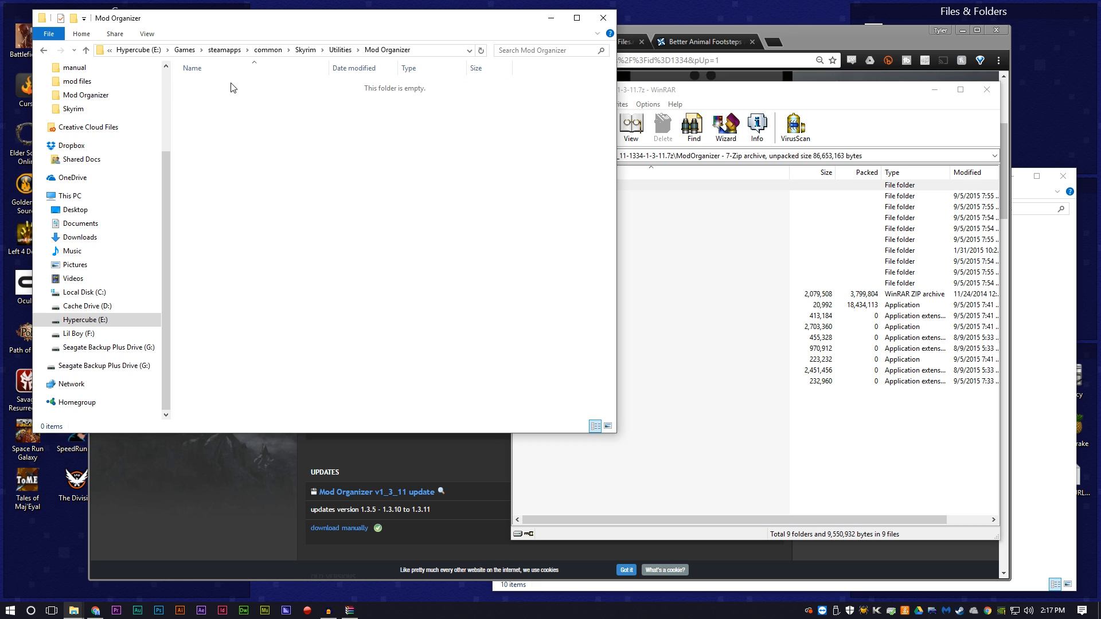
click(700, 89)
drag(589, 429, 282, 176)
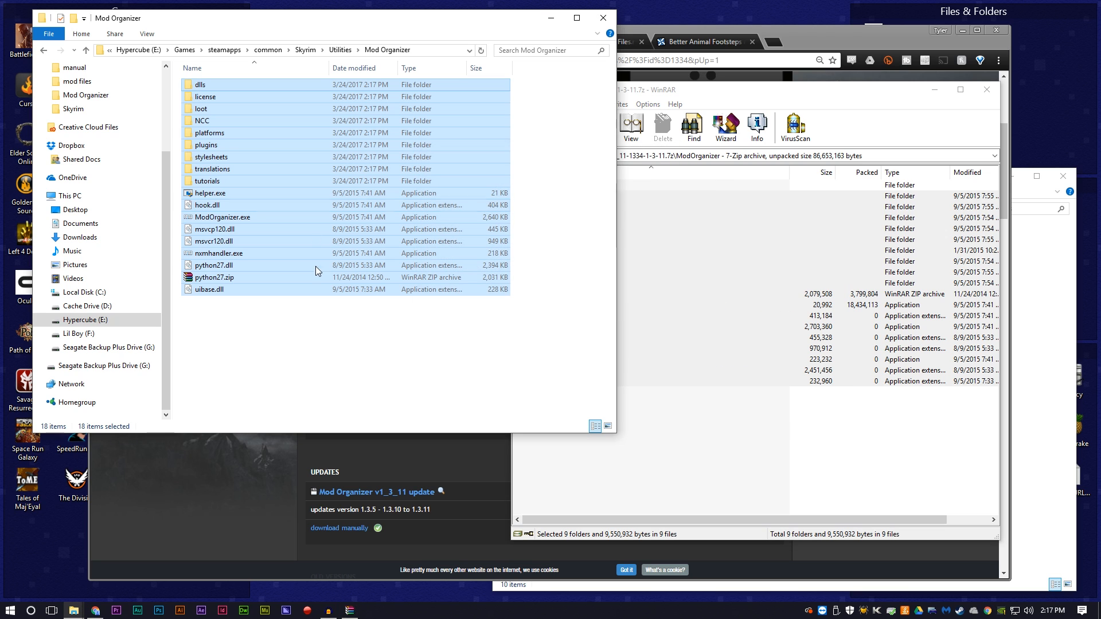
click(316, 350)
click(671, 96)
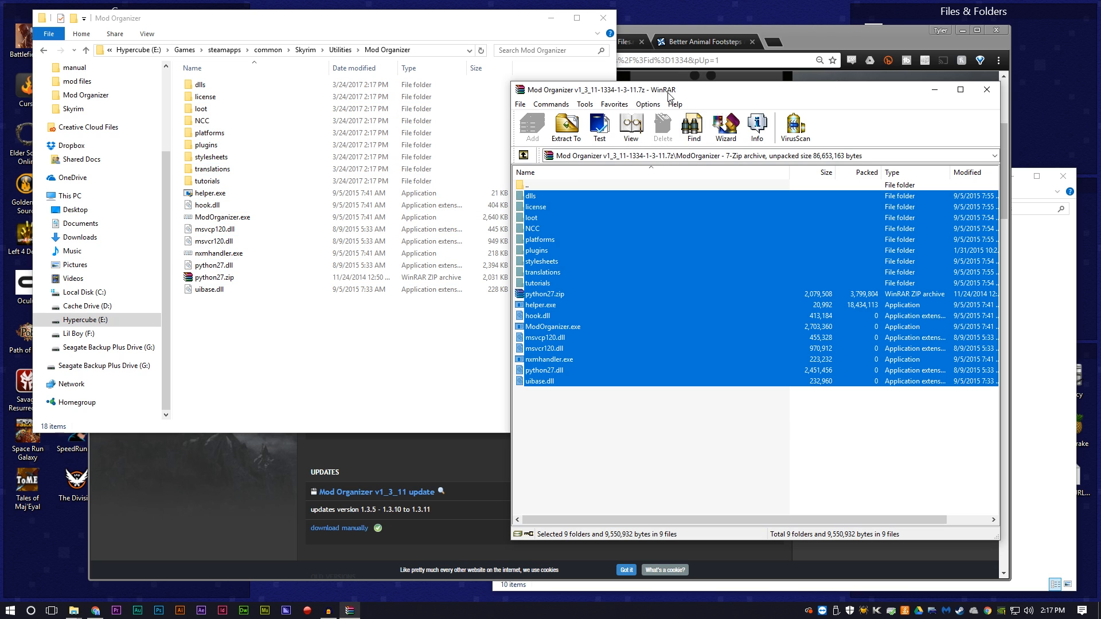
click(985, 93)
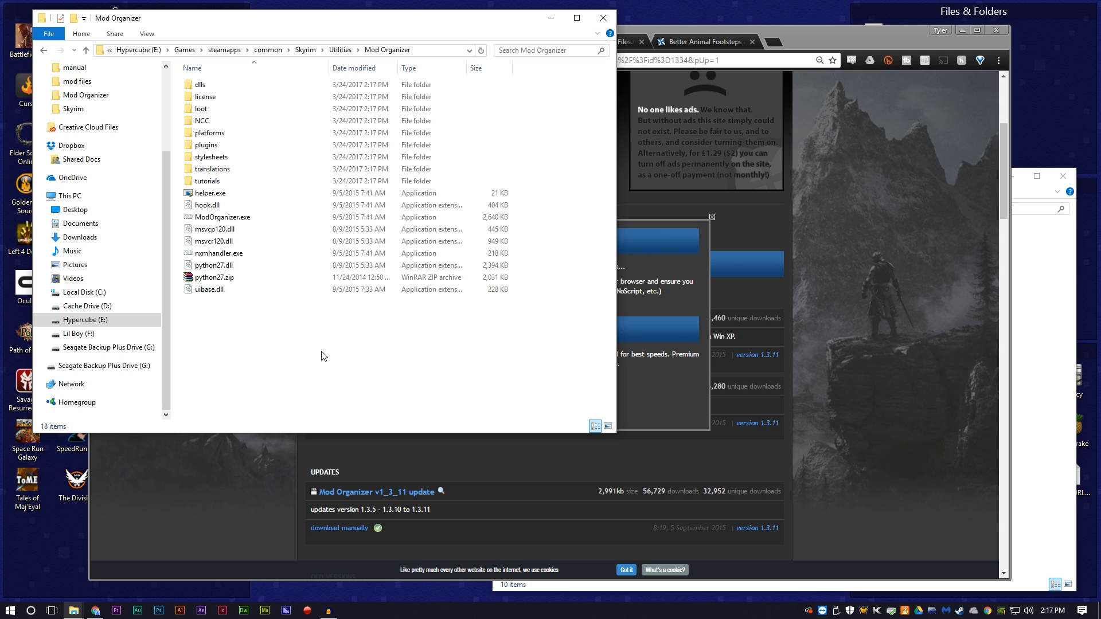
Run ModOrganizer.exe from the Mod Organizer folder with the always-ask security option turned off
double_click(220, 223)
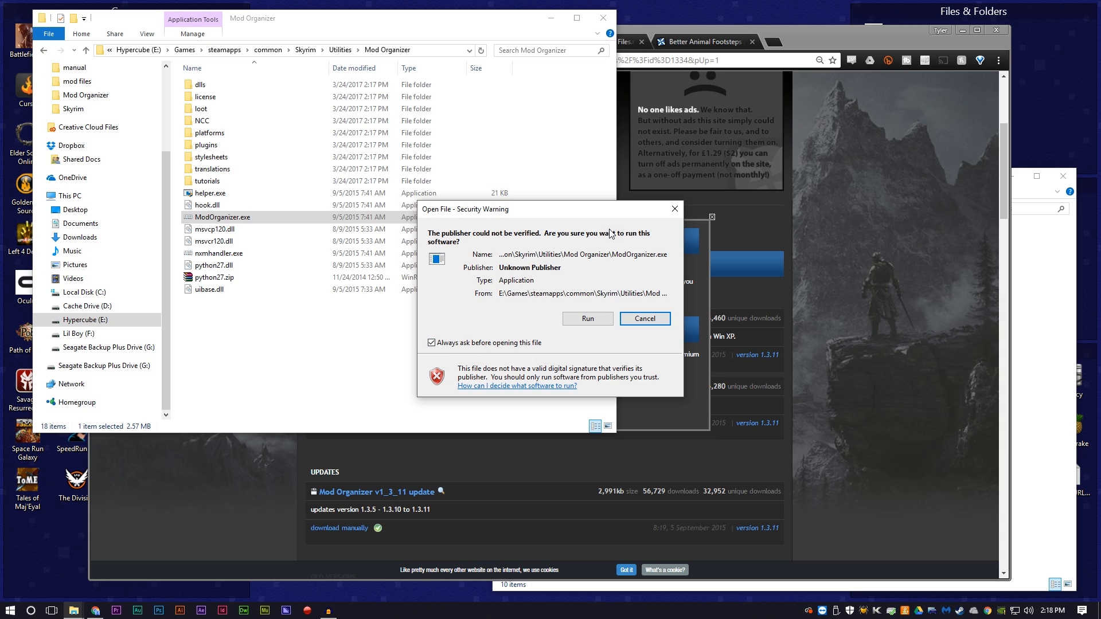
click(446, 345)
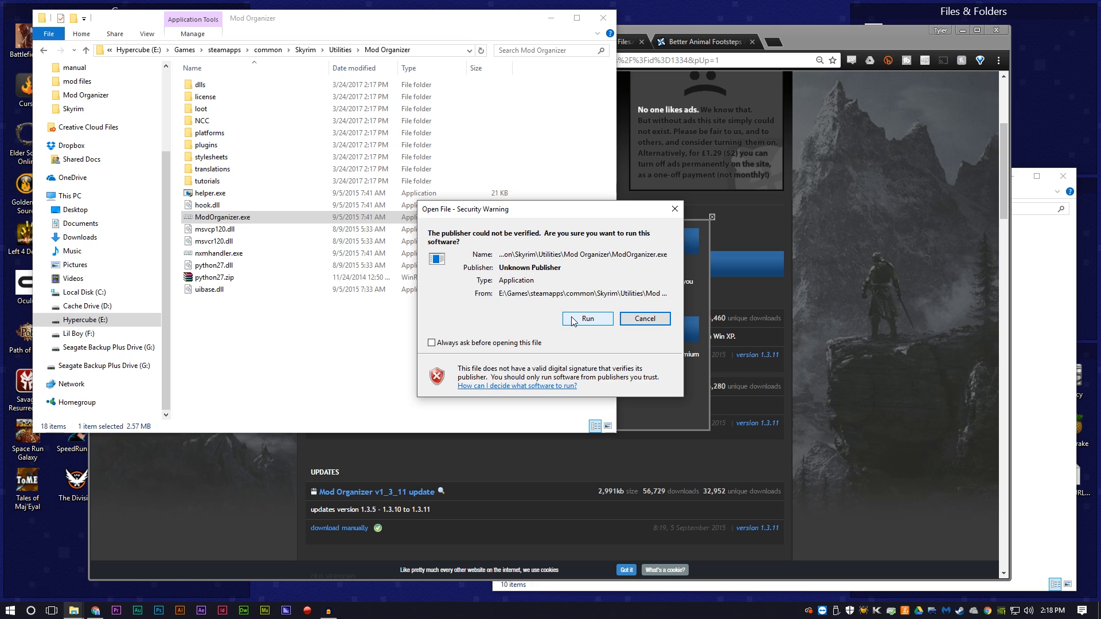
click(574, 323)
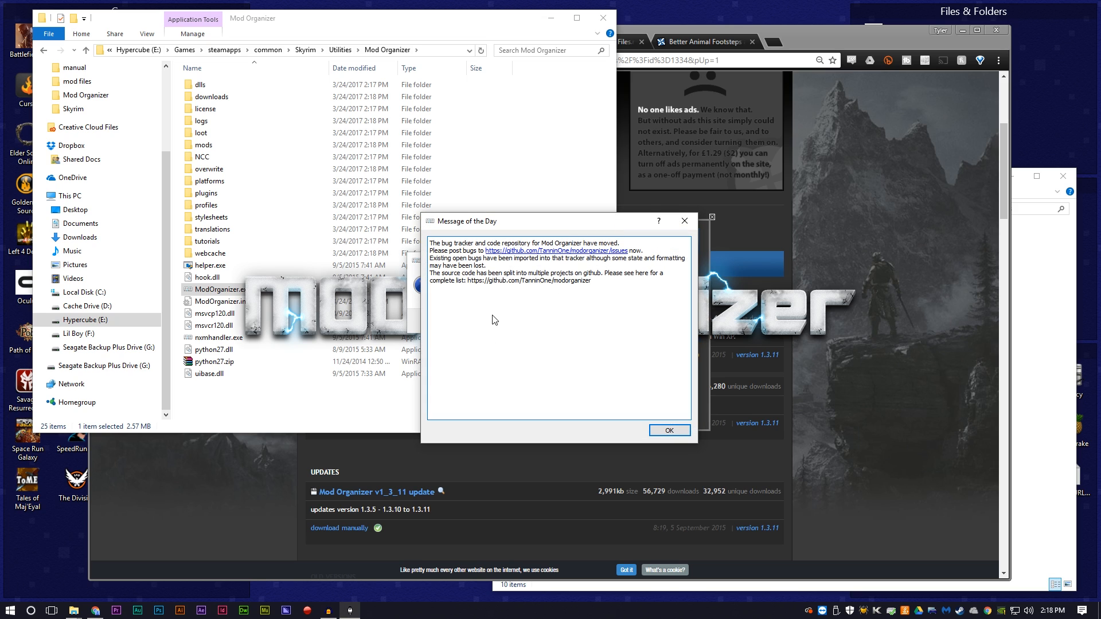
Complete Mod Organizer's first start without the tutorial, allow nxmhandler.exe to run without asking again, and maximize the window
click(668, 431)
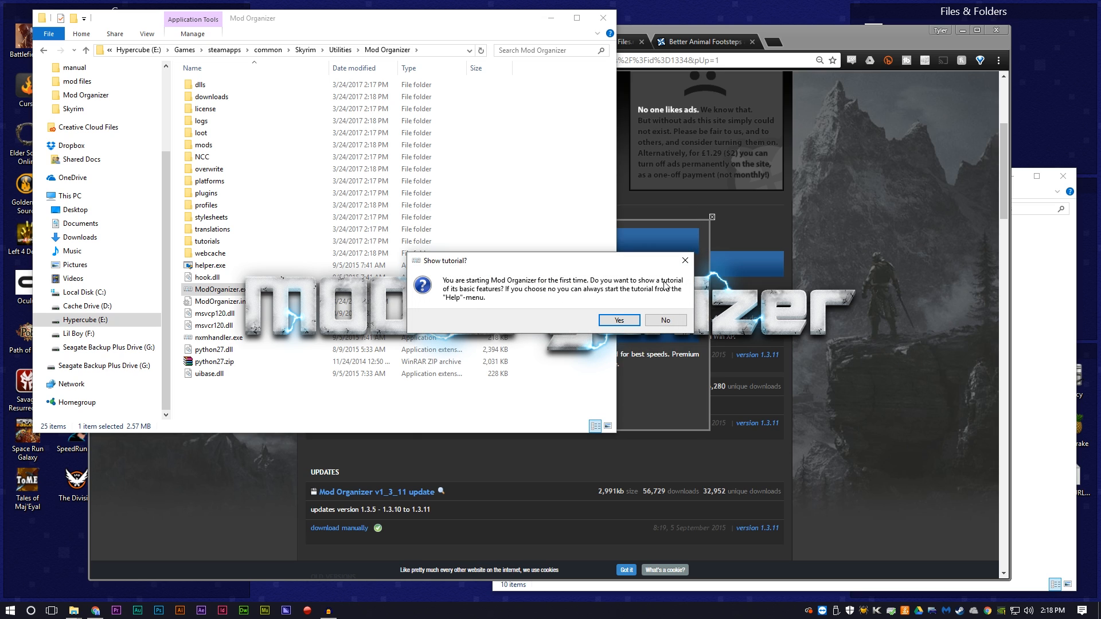
click(660, 321)
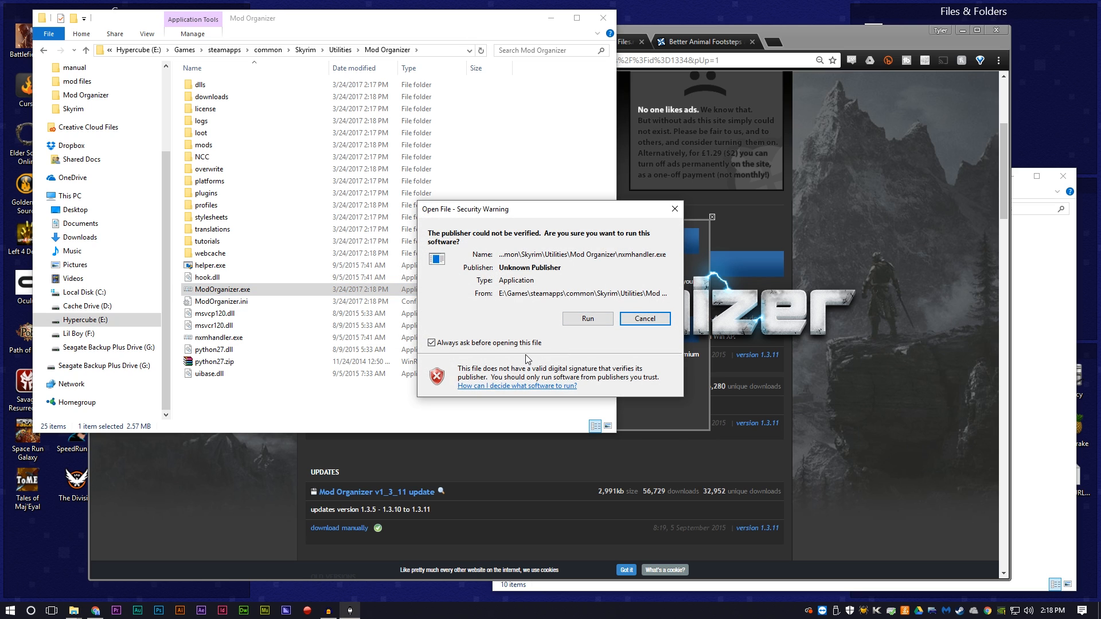
click(452, 346)
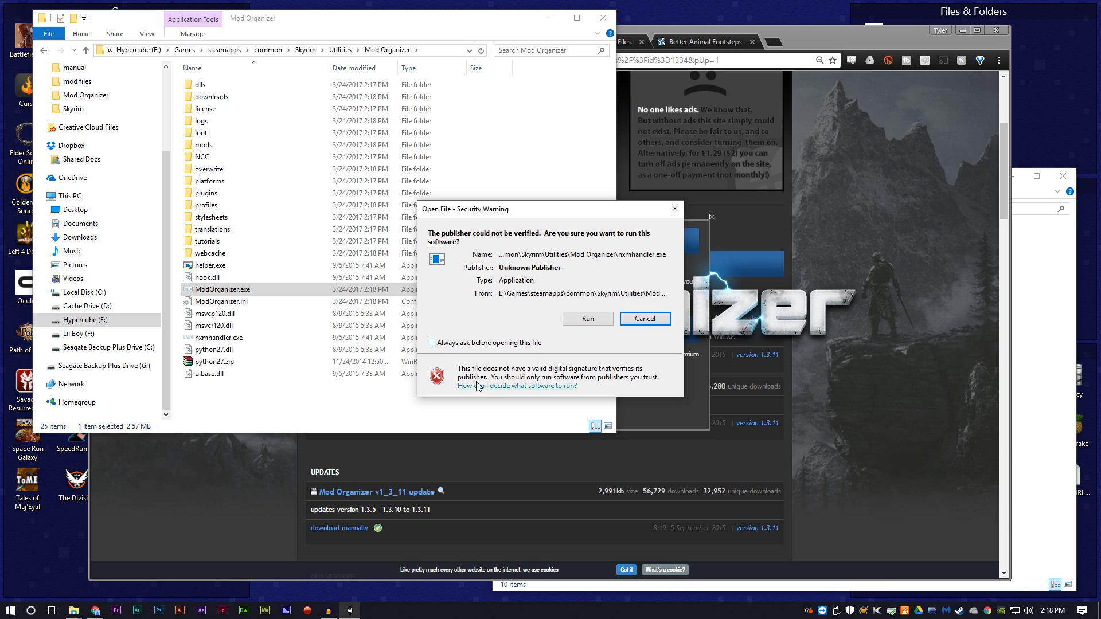
click(584, 319)
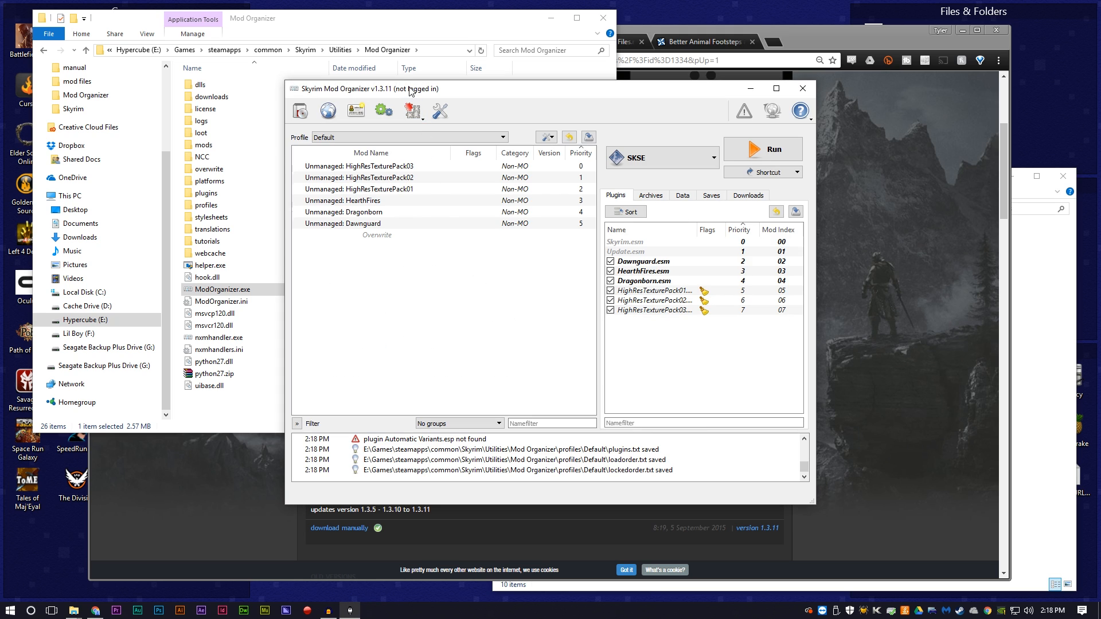
click(776, 88)
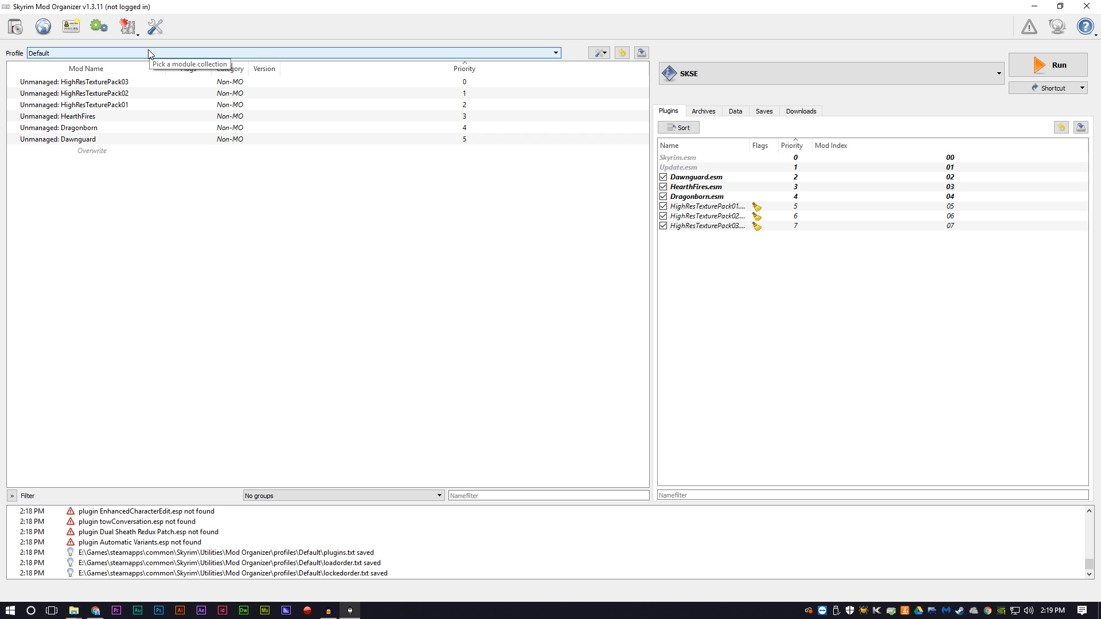
Create a Mod Organizer profile named Ultimate Skyrim and make it the active profile
click(120, 56)
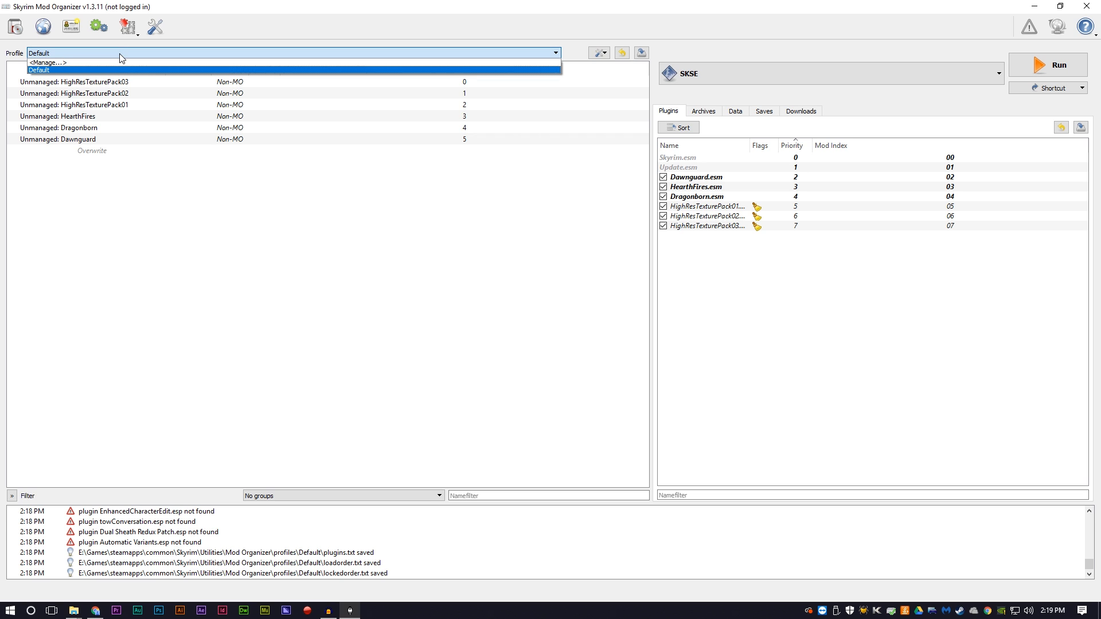
click(77, 63)
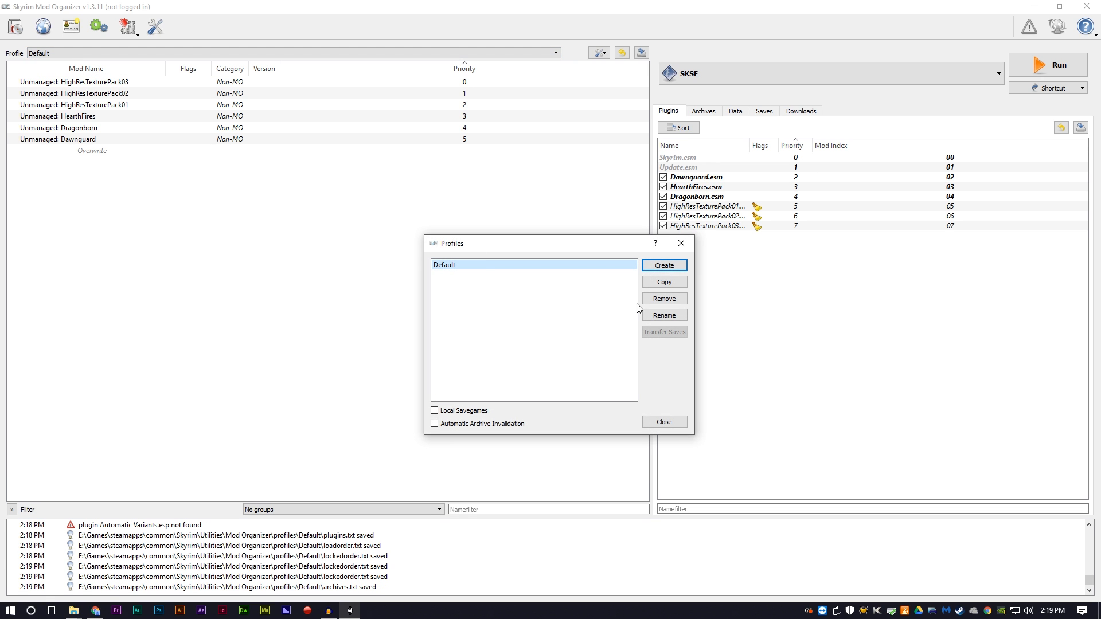
click(666, 266)
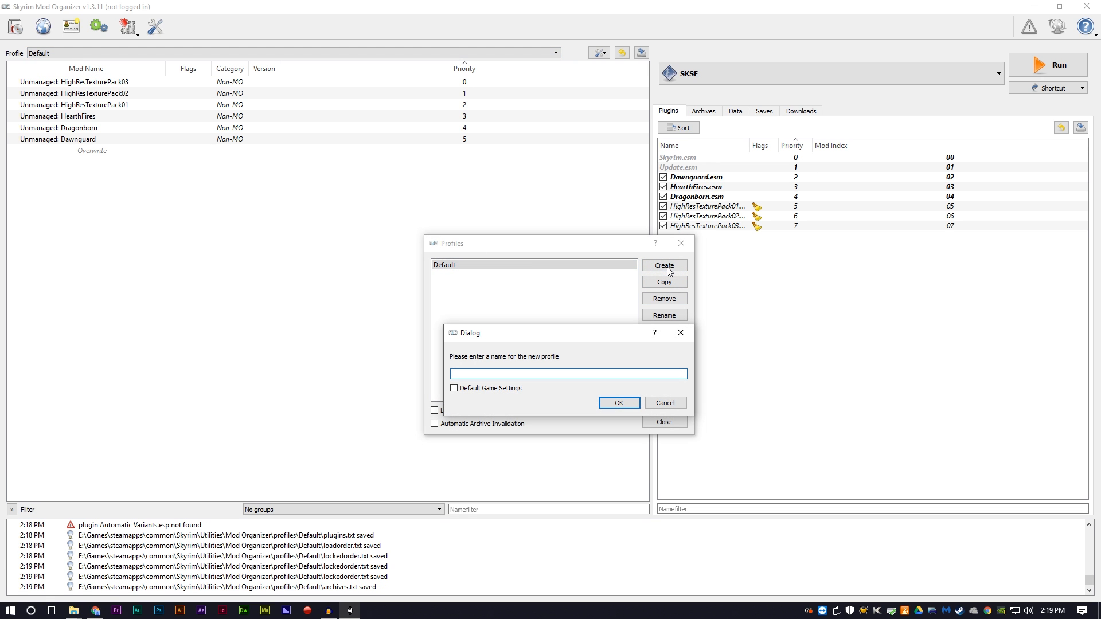
text(Ultimate Skyrim)
key(Return)
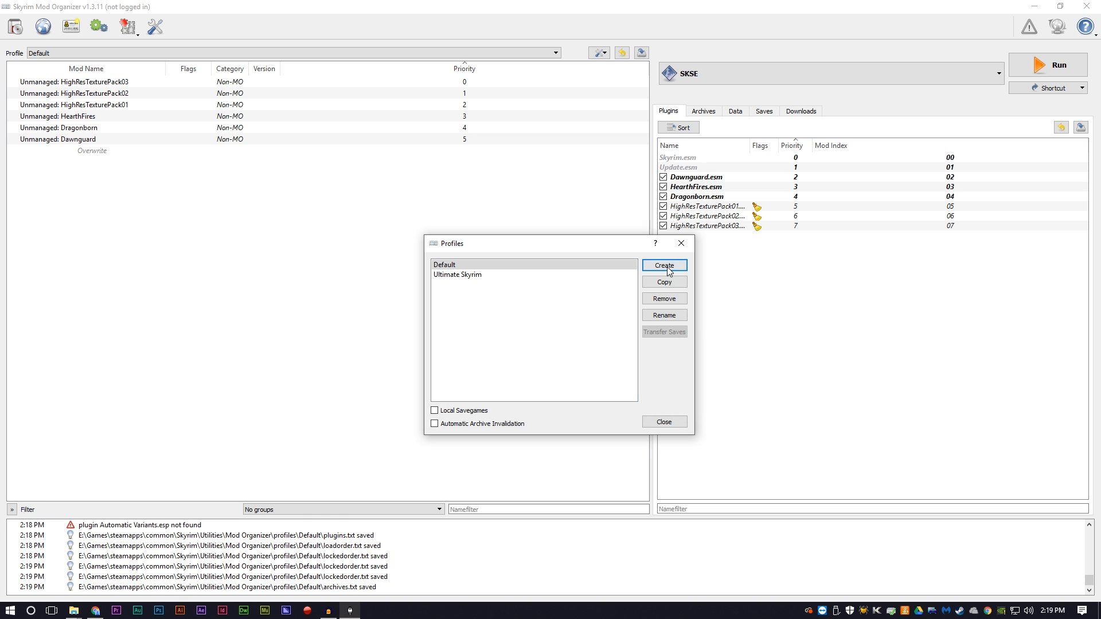
click(665, 422)
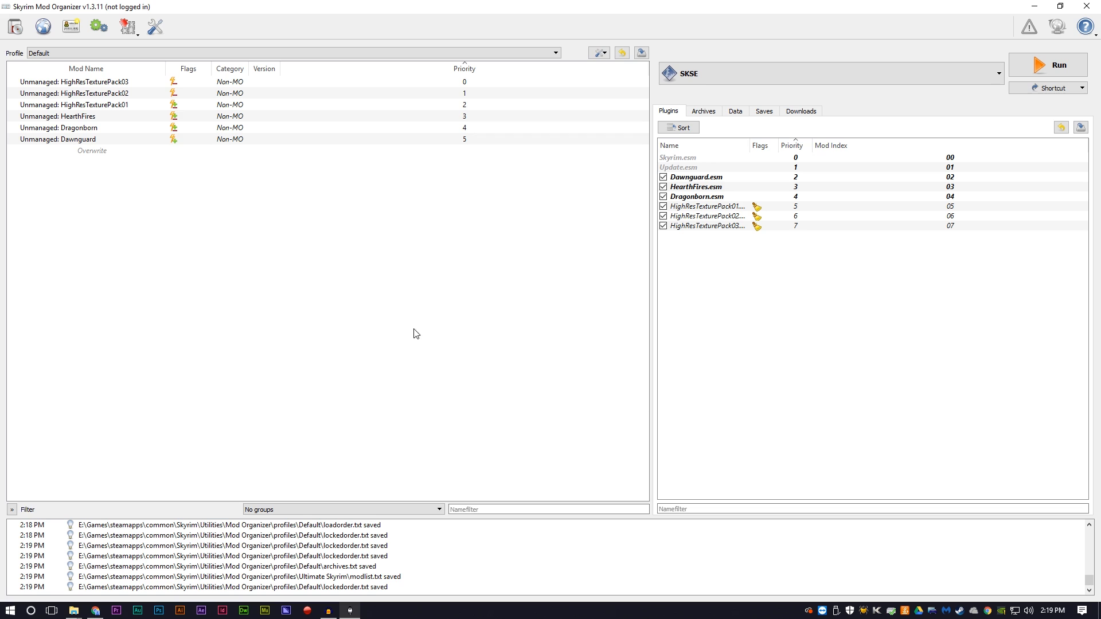
click(83, 52)
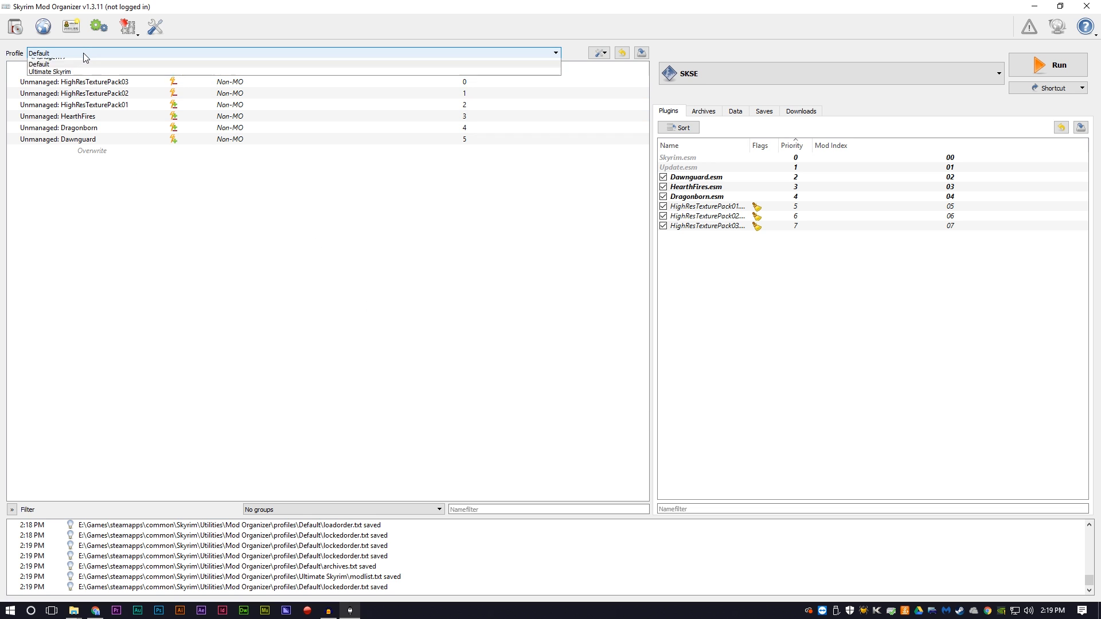
click(50, 77)
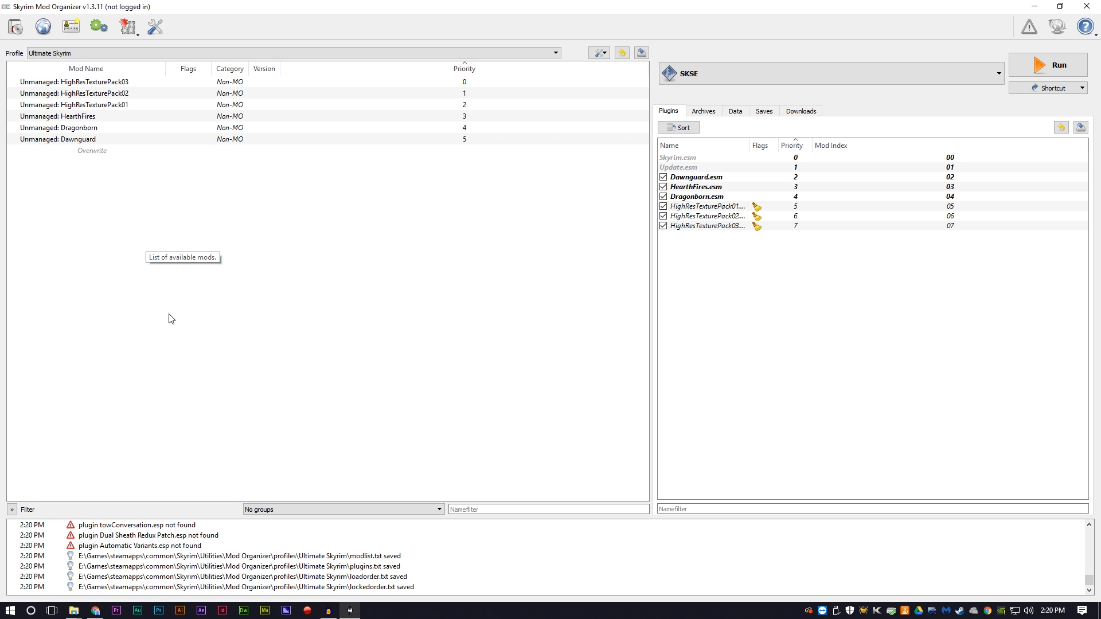
Switch to Chrome, download Ultimate Skyrim ini Files.rar from its Google Drive page and open the archive in WinRAR
click(94, 615)
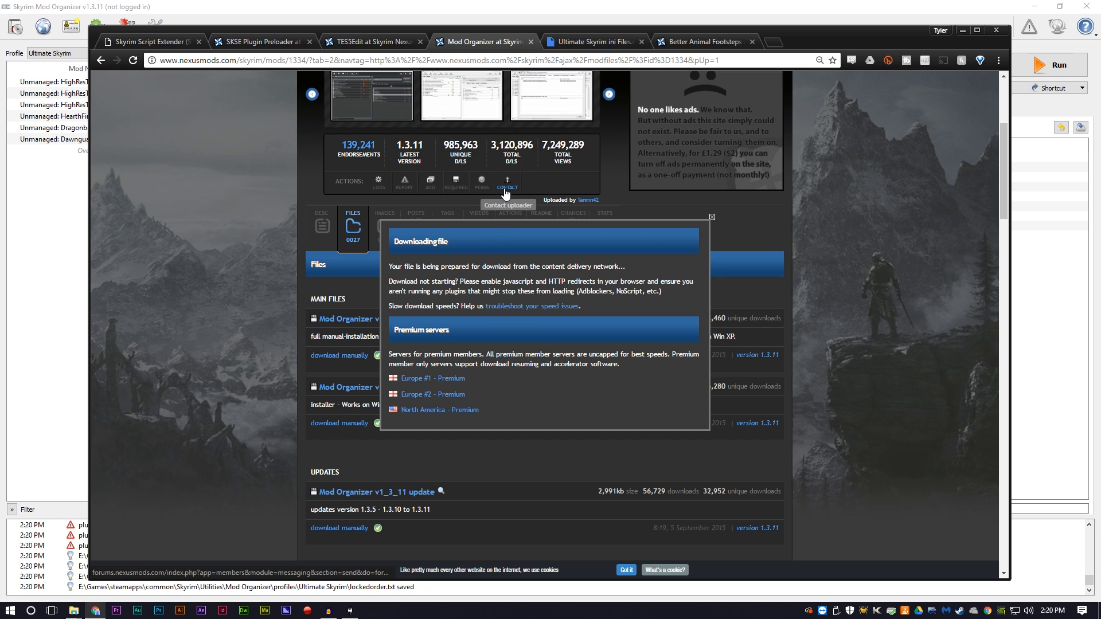
click(712, 216)
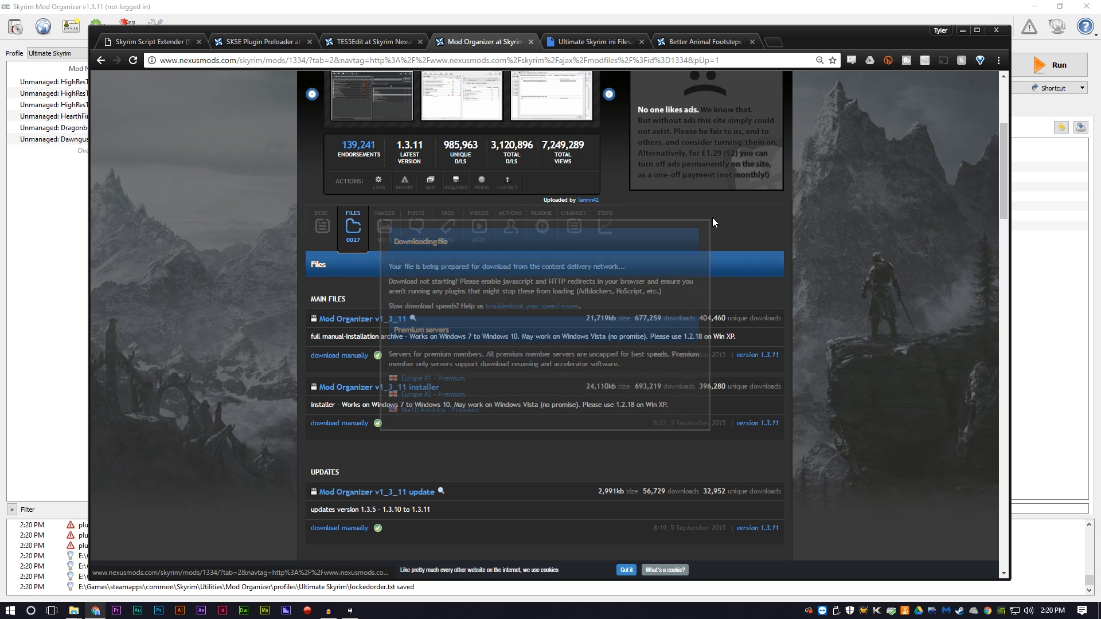
click(592, 43)
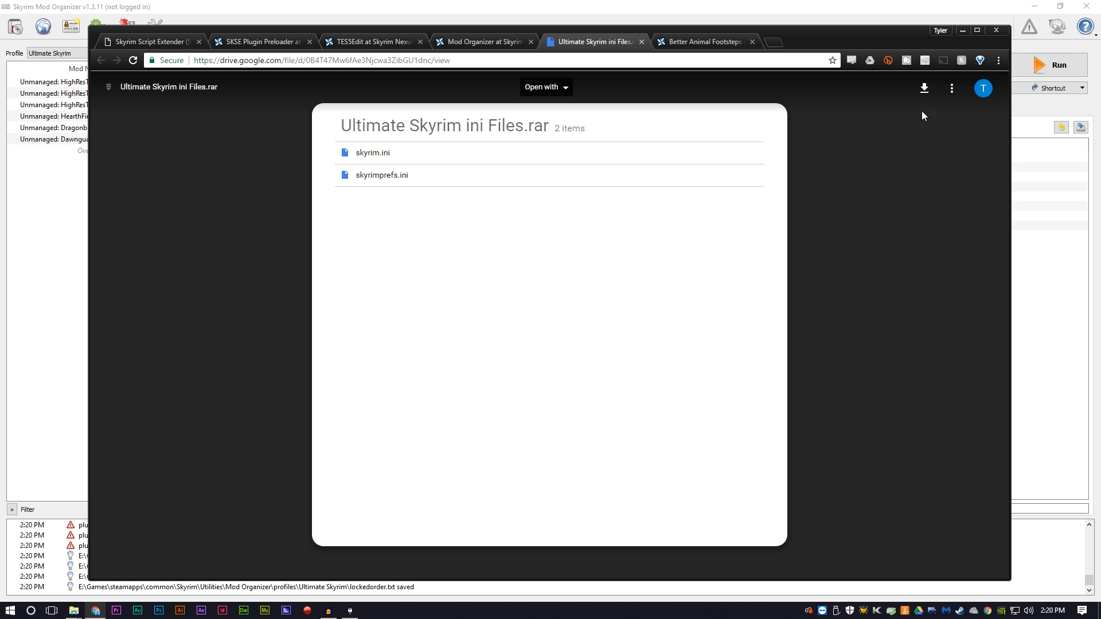
click(924, 89)
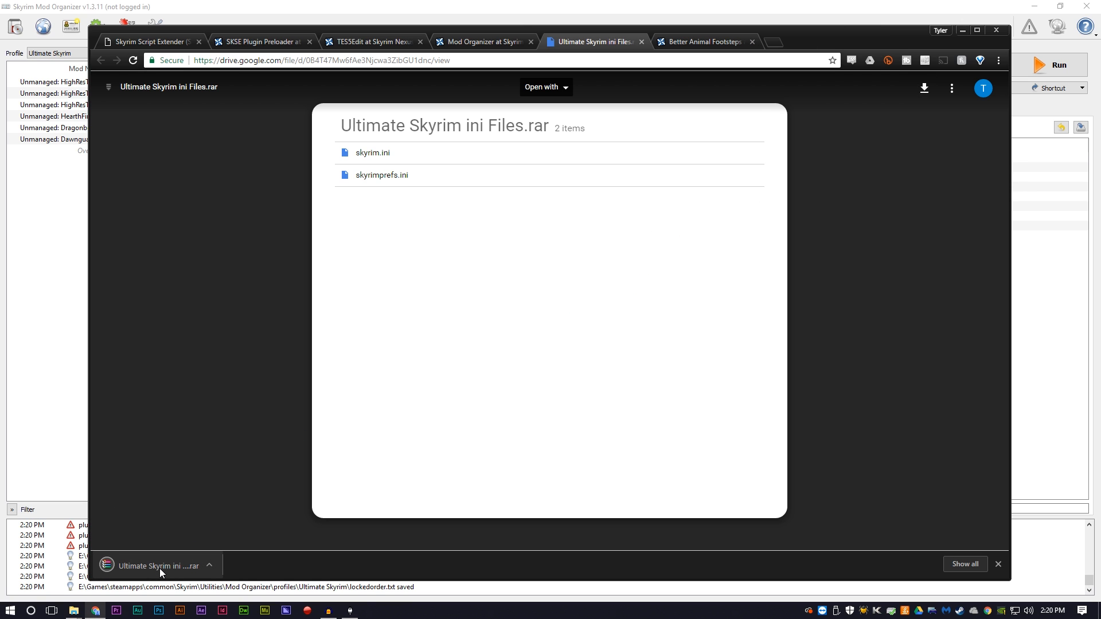
click(160, 570)
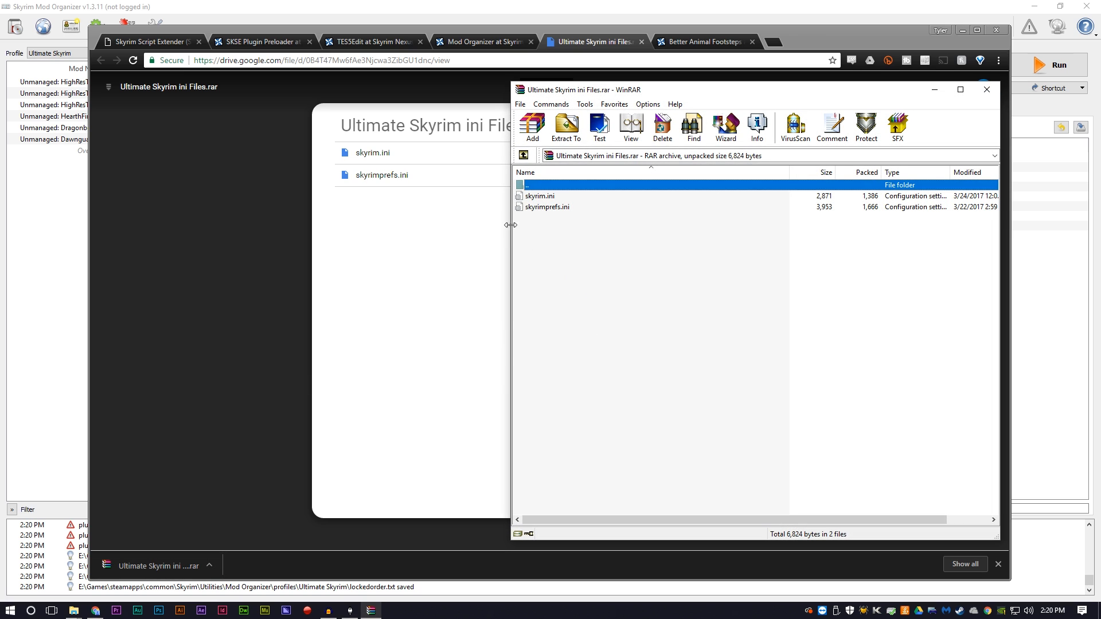
Minimize Chrome, arrange Mod Organizer beside the ini files archive, and open Mod Organizer's INI Editor
click(961, 30)
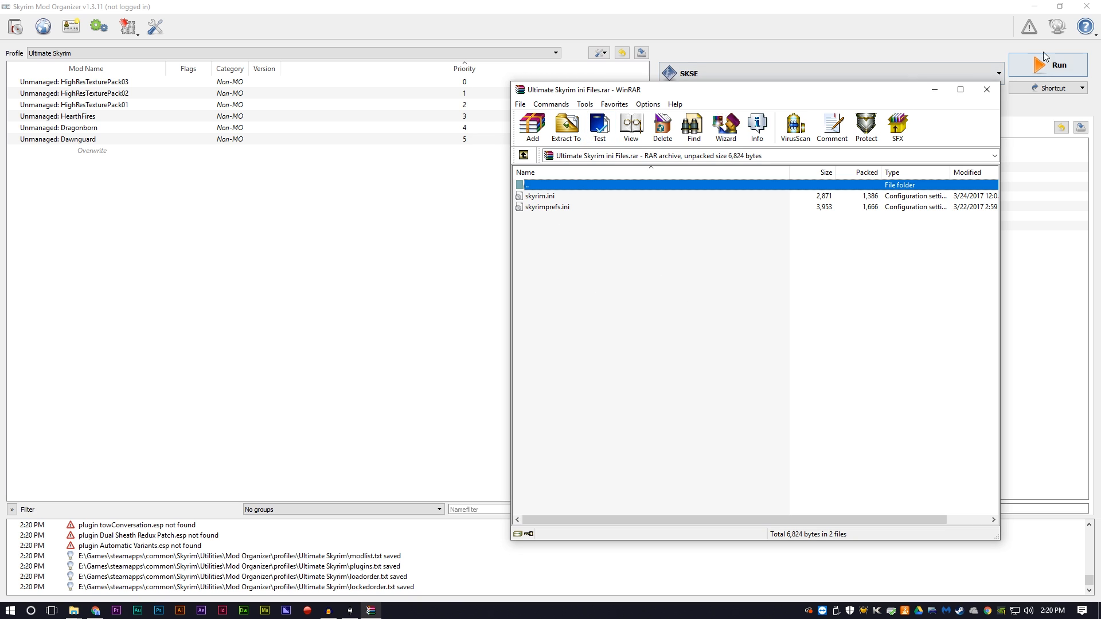
click(1059, 7)
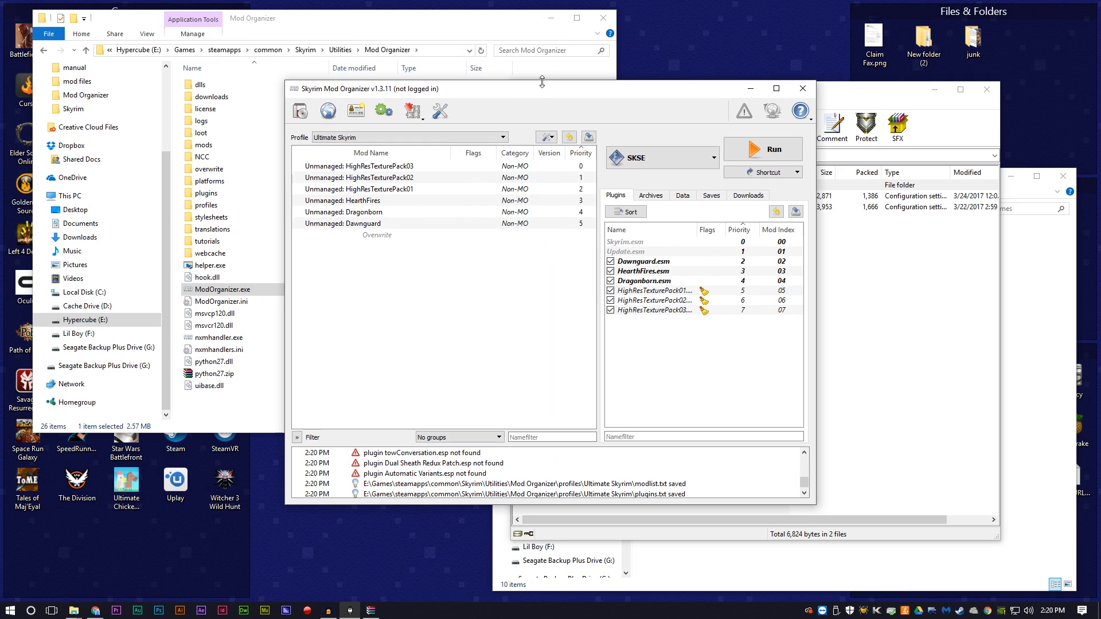
drag(519, 95, 241, 103)
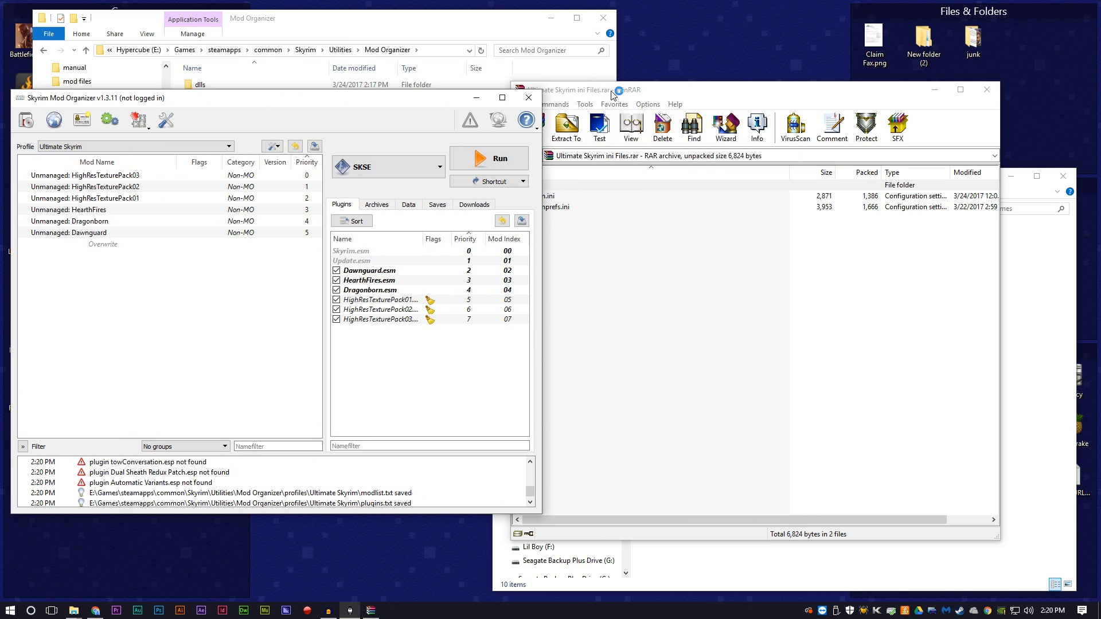
drag(609, 91, 678, 87)
click(382, 96)
drag(384, 99, 438, 92)
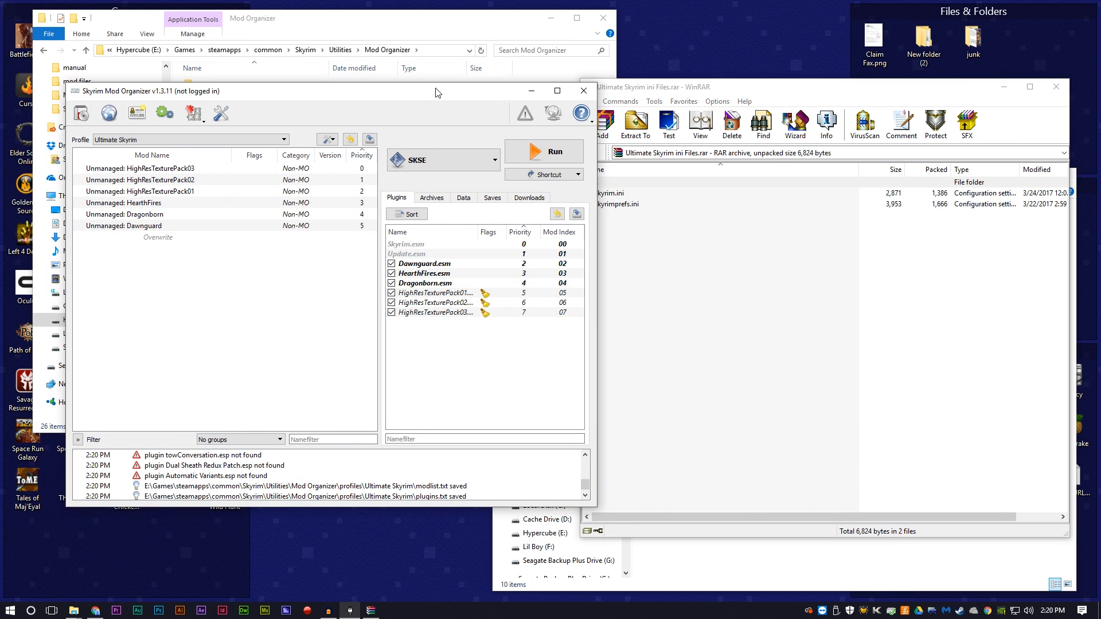
click(195, 116)
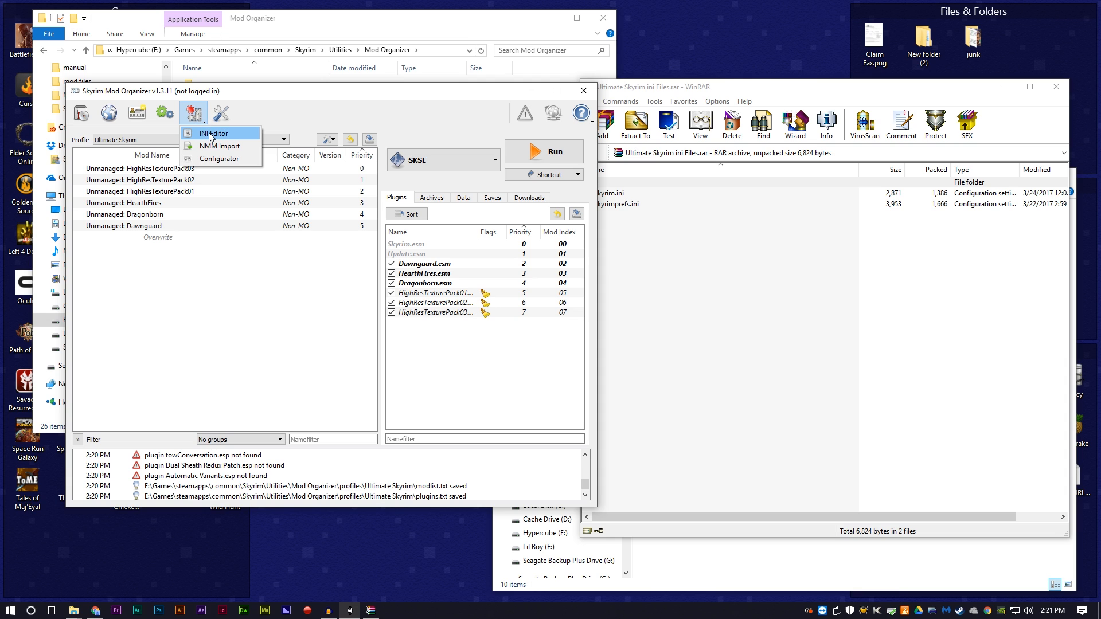
click(211, 134)
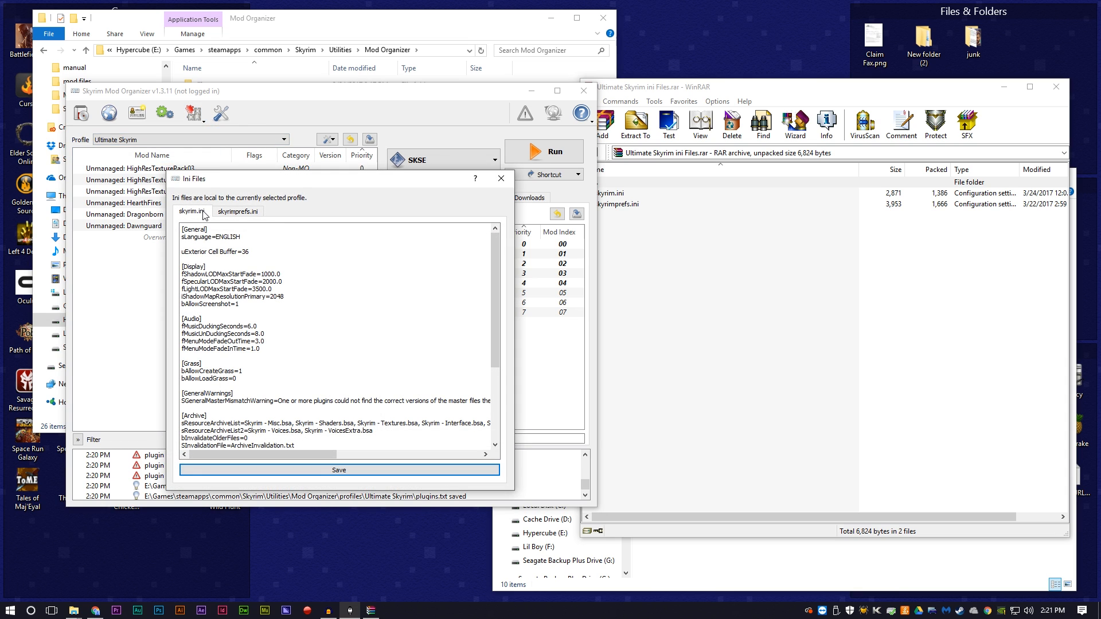
Bring the Ultimate Skyrim ini Files archive to the front, open its skyrim.ini in Notepad and copy the entire text
click(236, 213)
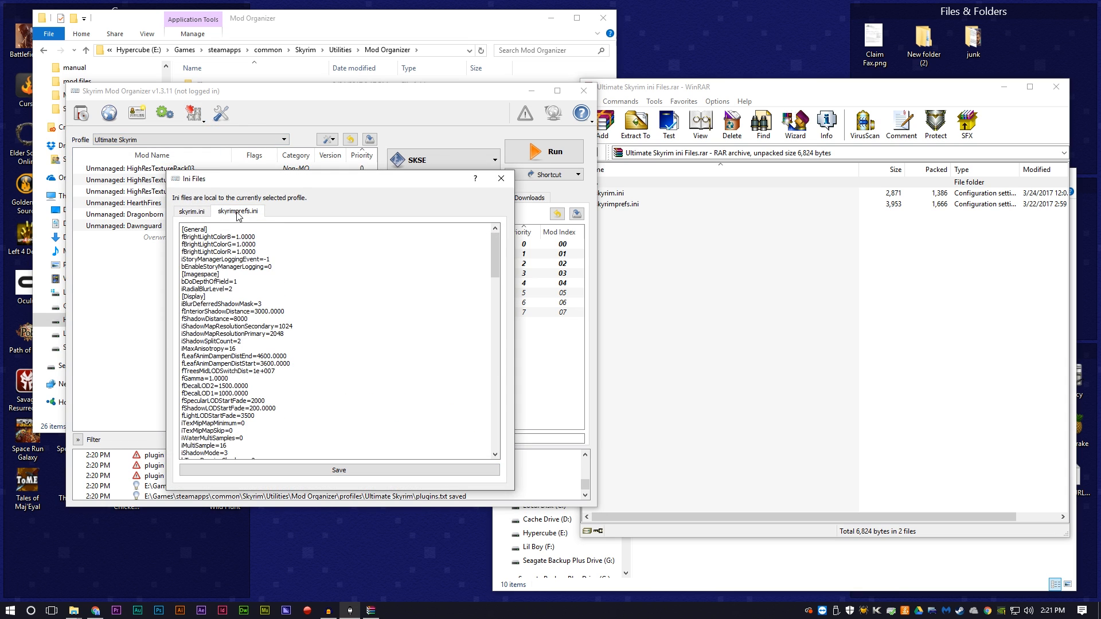
click(191, 212)
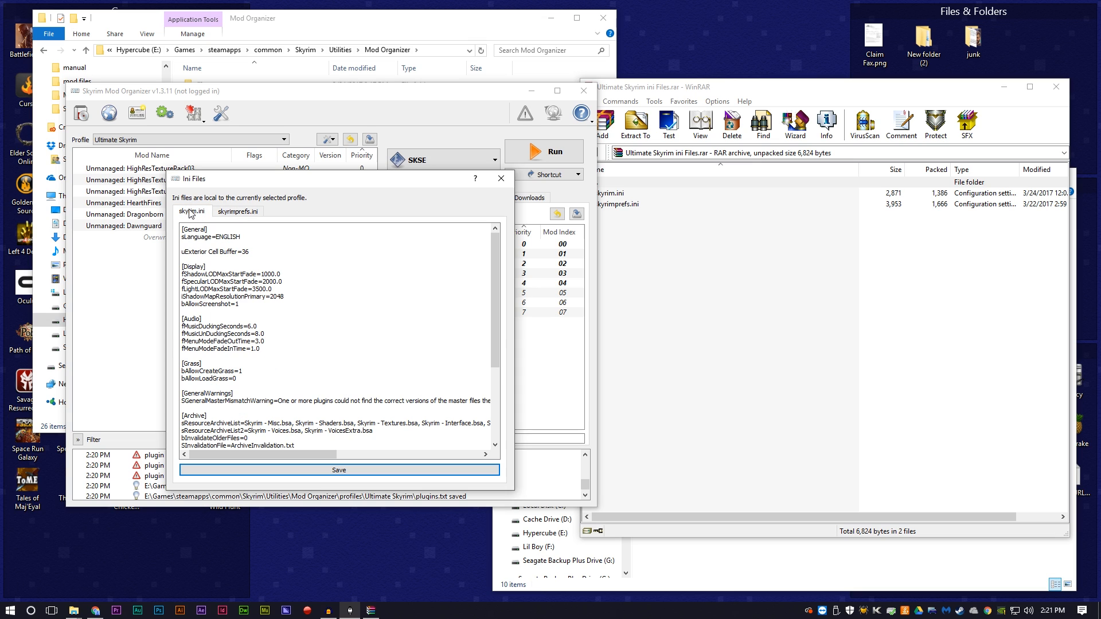
drag(676, 84, 698, 86)
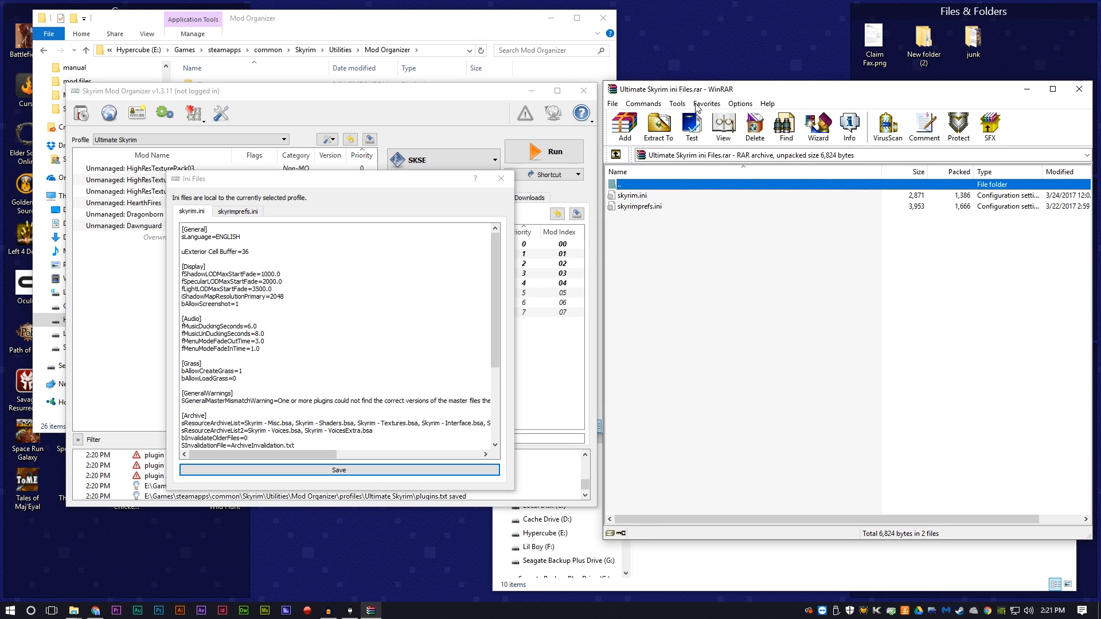
click(668, 270)
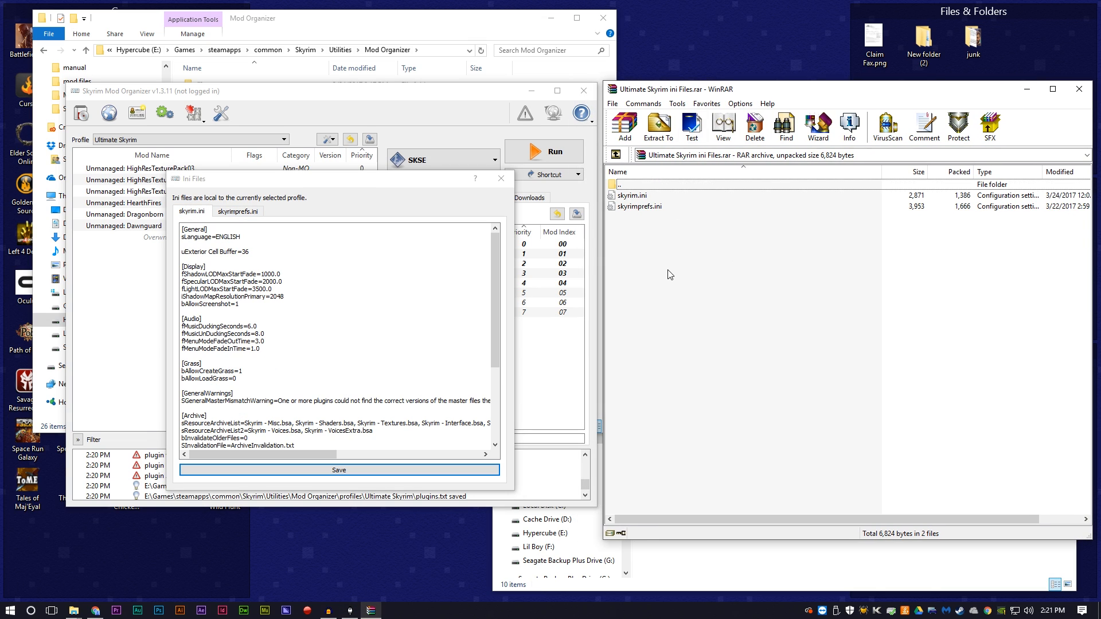
double_click(632, 197)
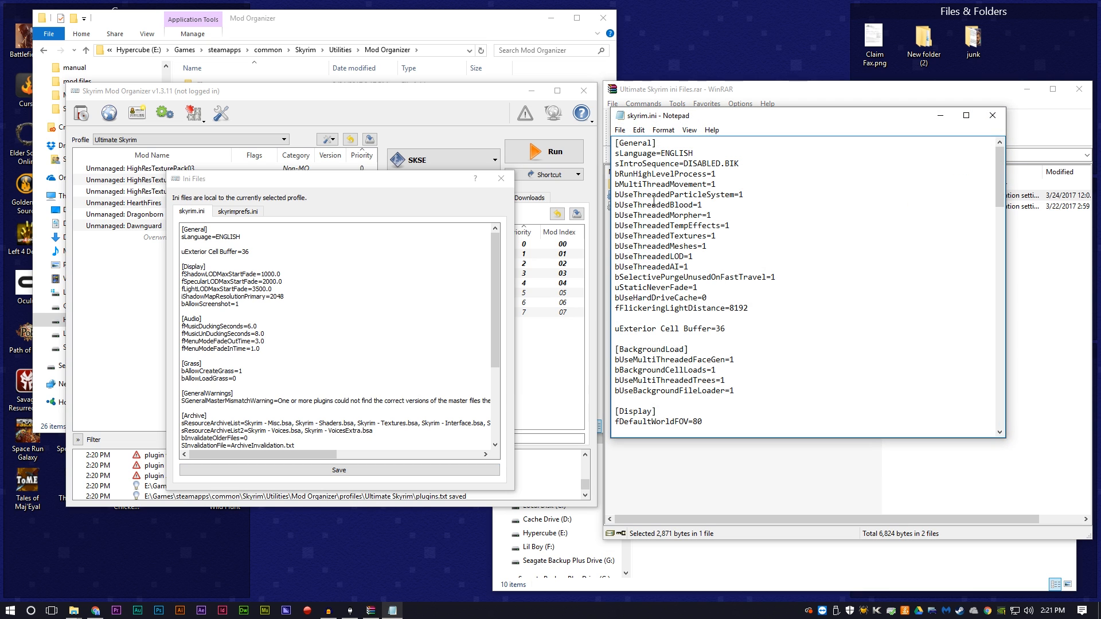
right_click(682, 215)
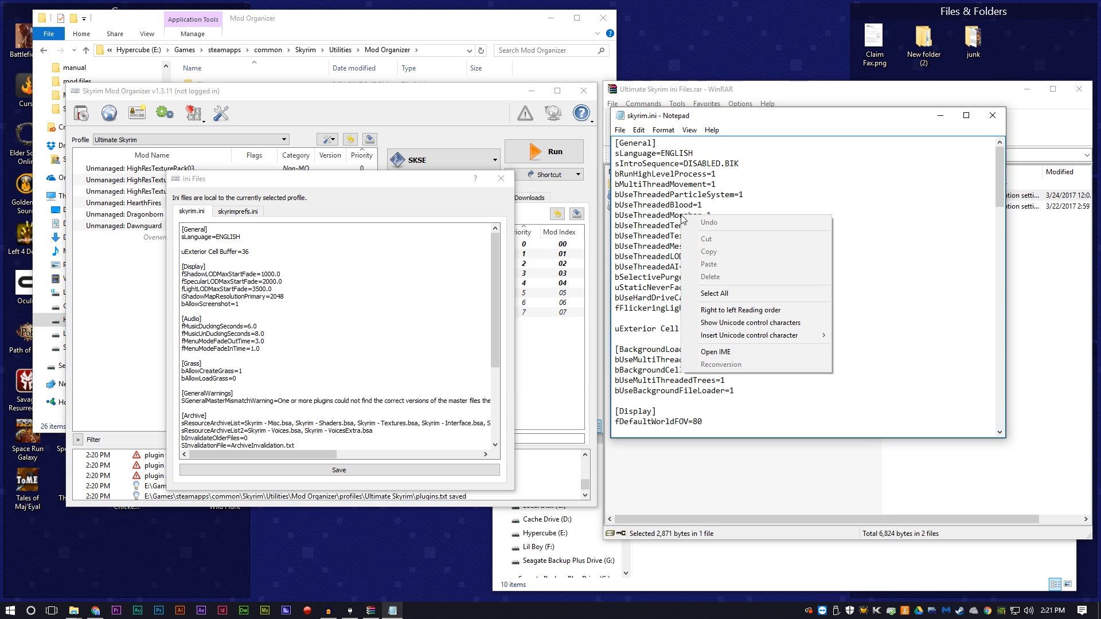
click(729, 298)
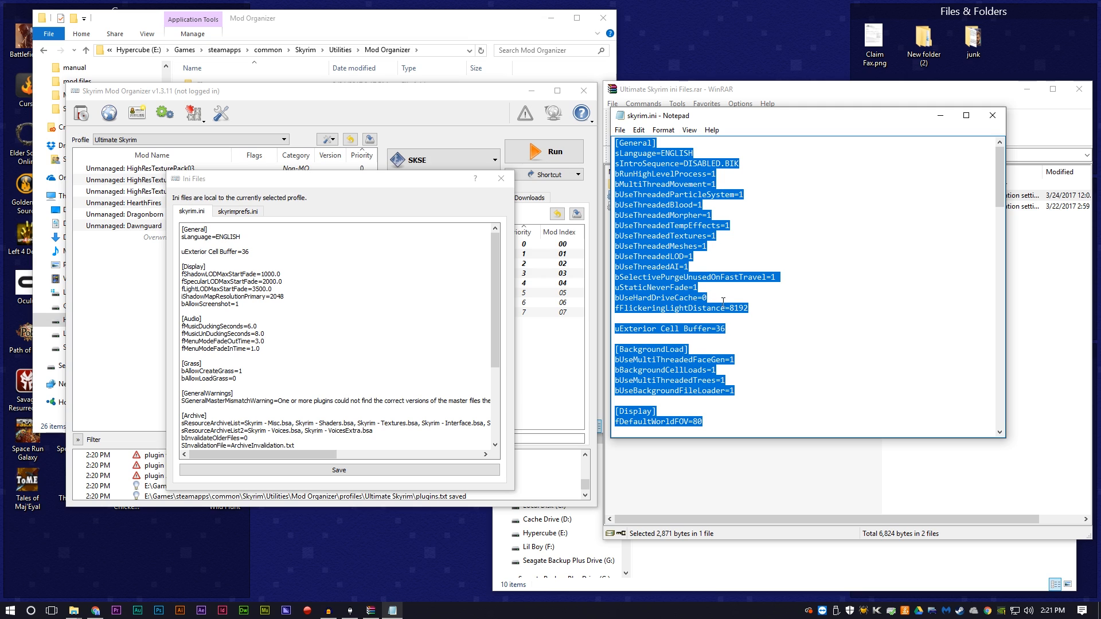
key(ctrl+c)
Replace all of the profile's skyrim.ini text in the INI Editor with the copied text and save it
click(227, 286)
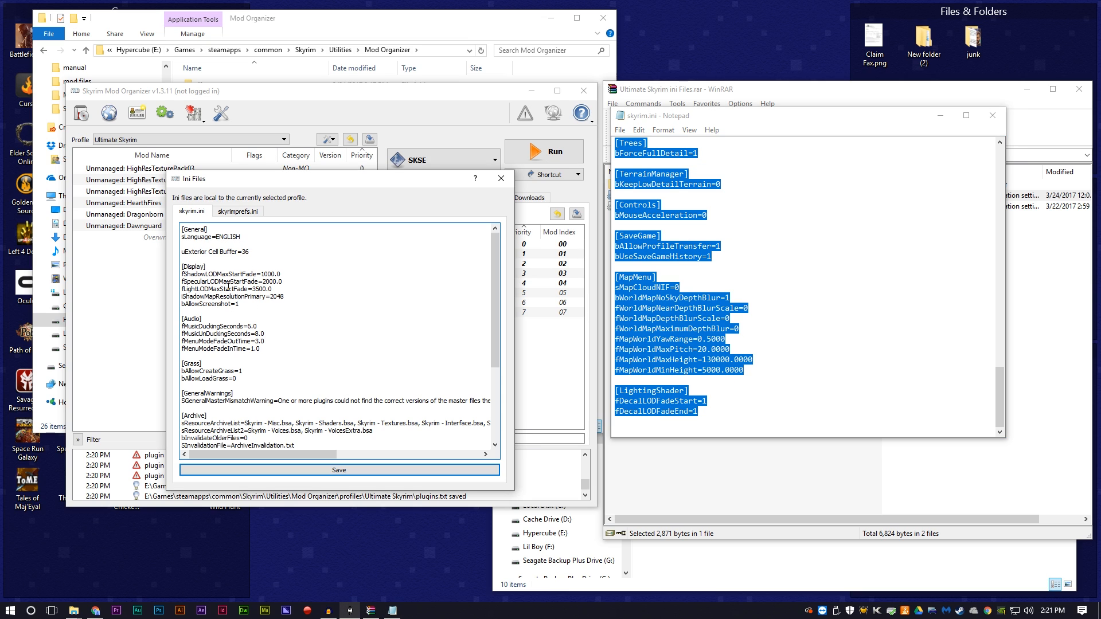
right_click(227, 287)
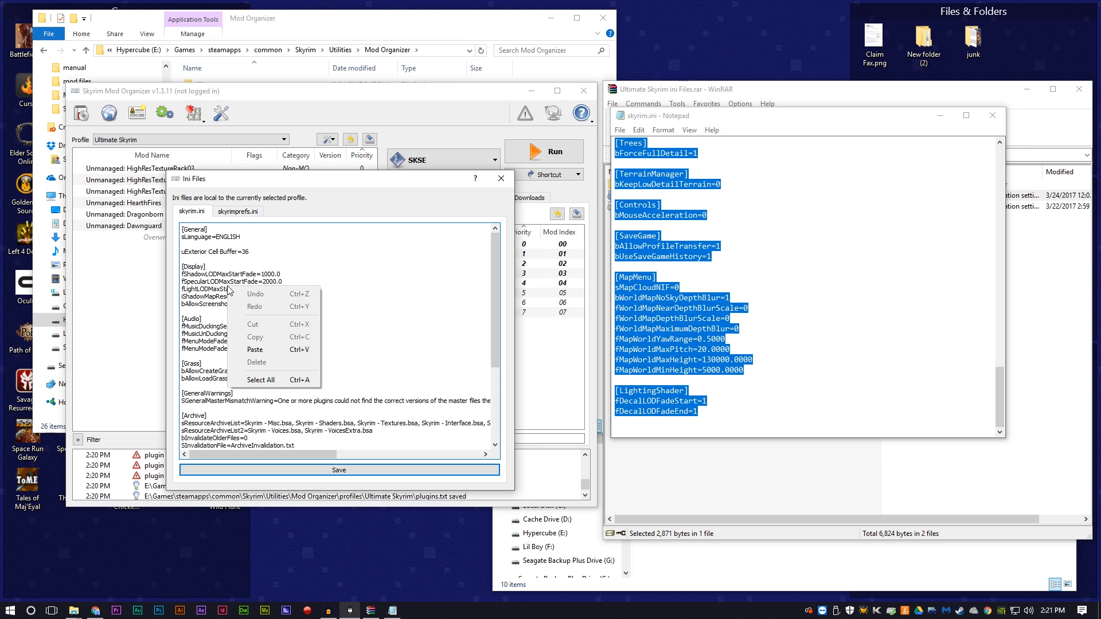
click(260, 380)
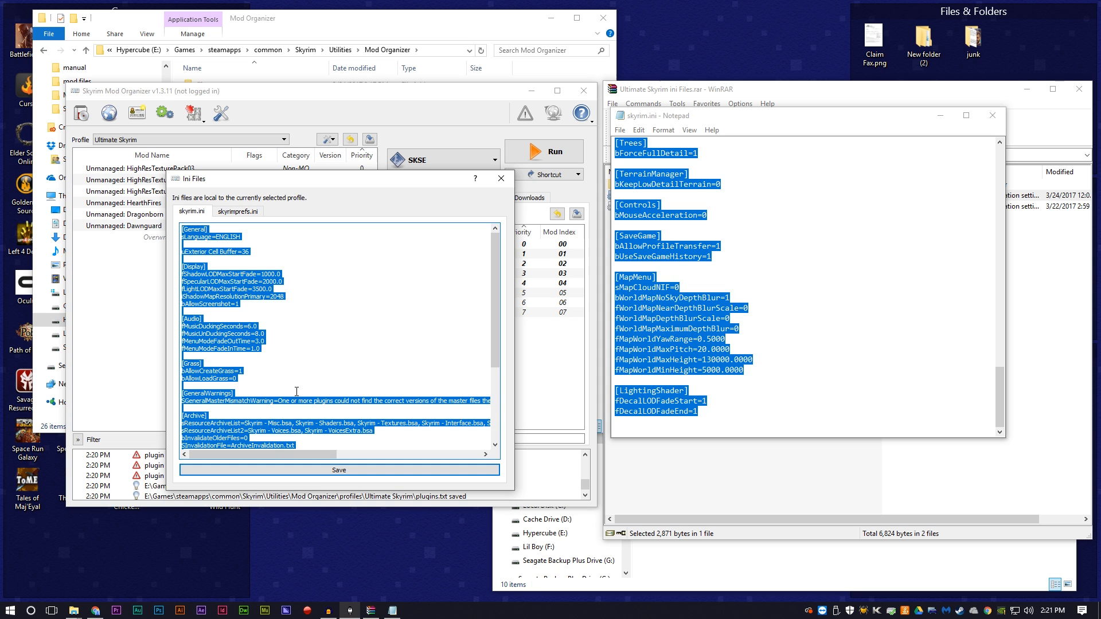
key(ctrl+v)
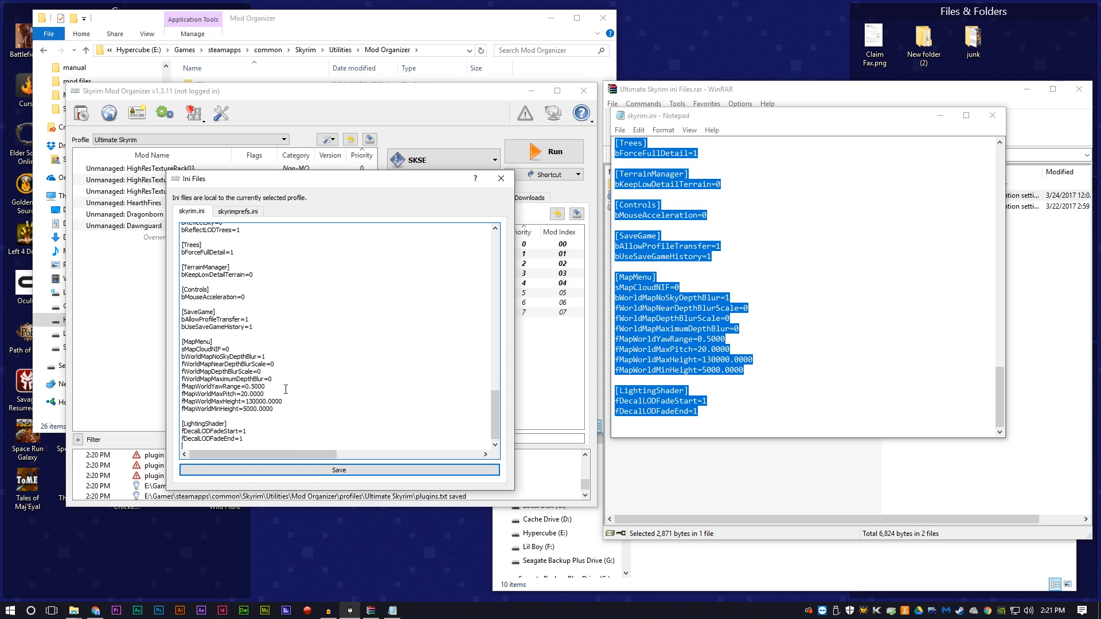
scroll(285, 389, up, 10)
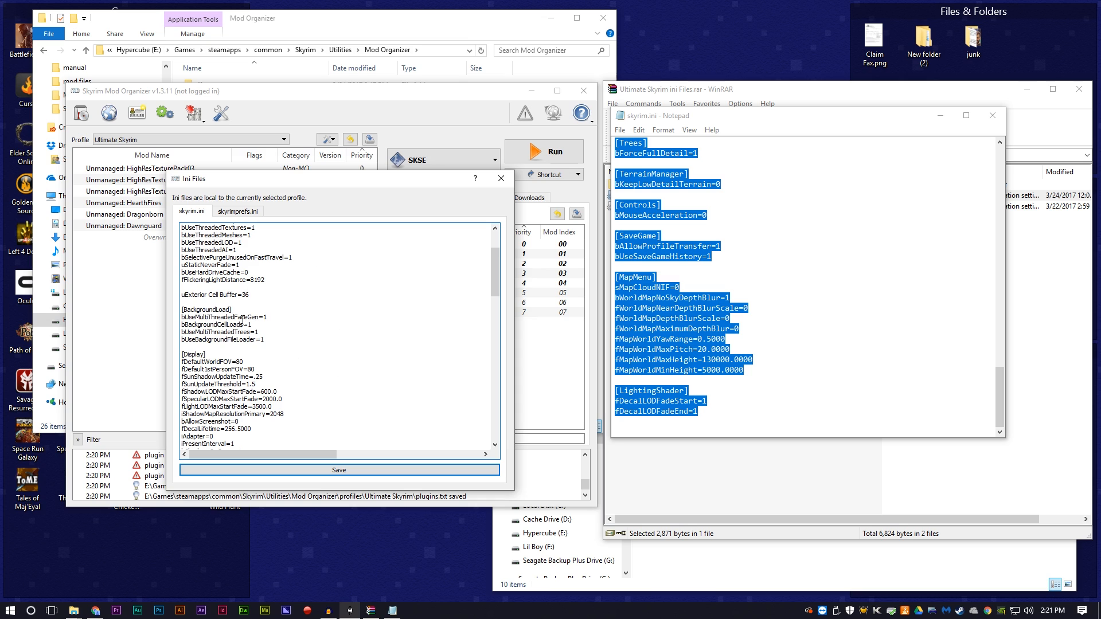
scroll(243, 319, up, 3)
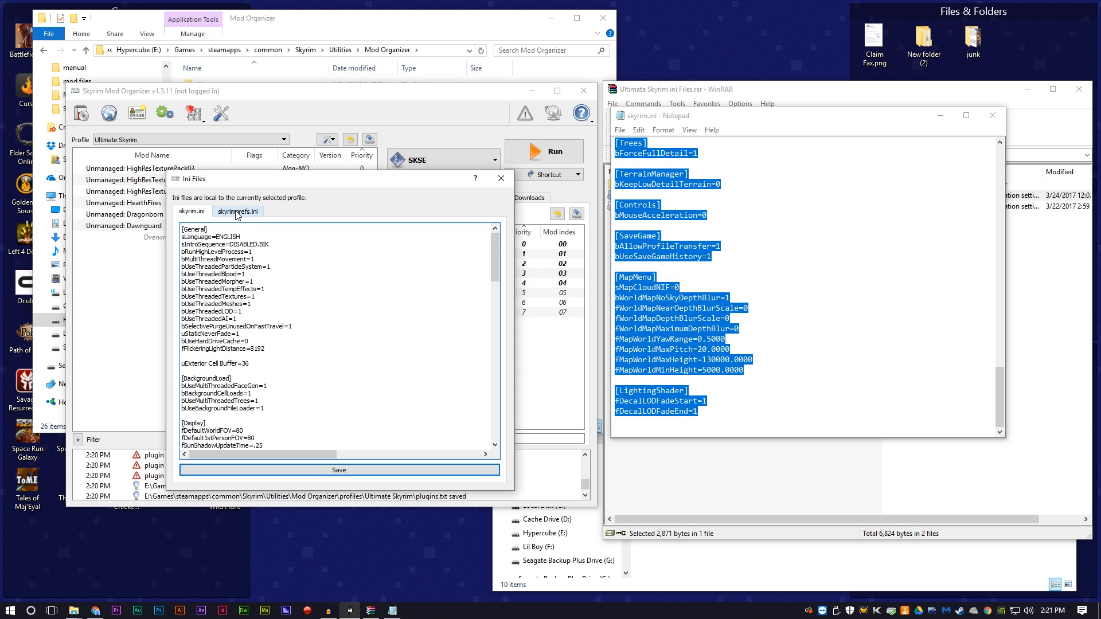
click(288, 472)
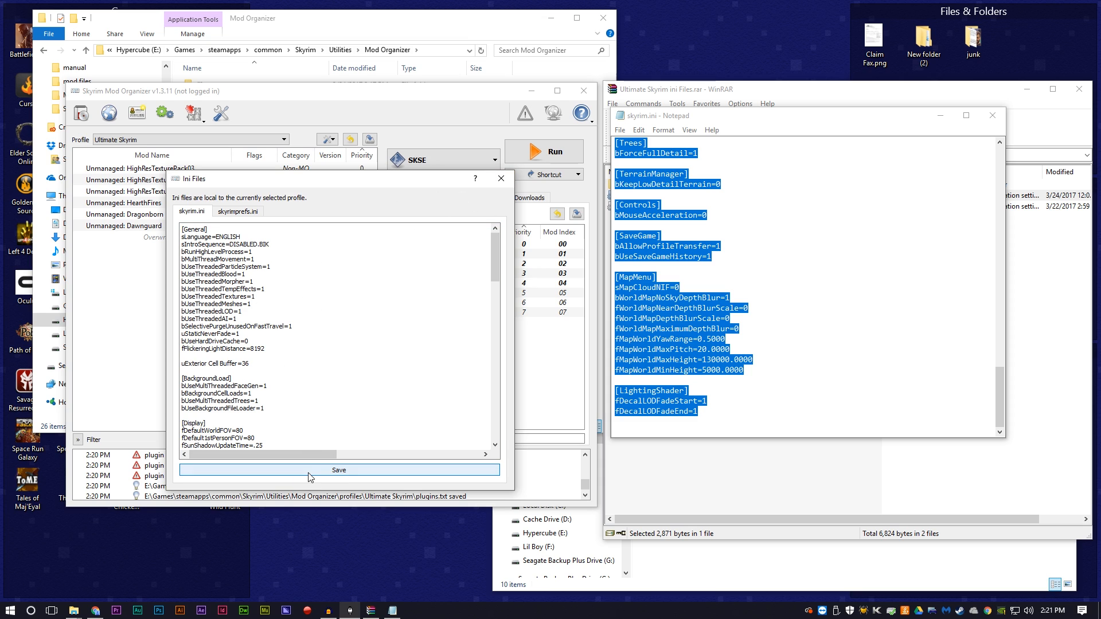
Show skyrimprefs.ini in the INI Editor, close the skyrim.ini Notepad window, and copy all text from the archive's skyrimprefs.ini
click(232, 211)
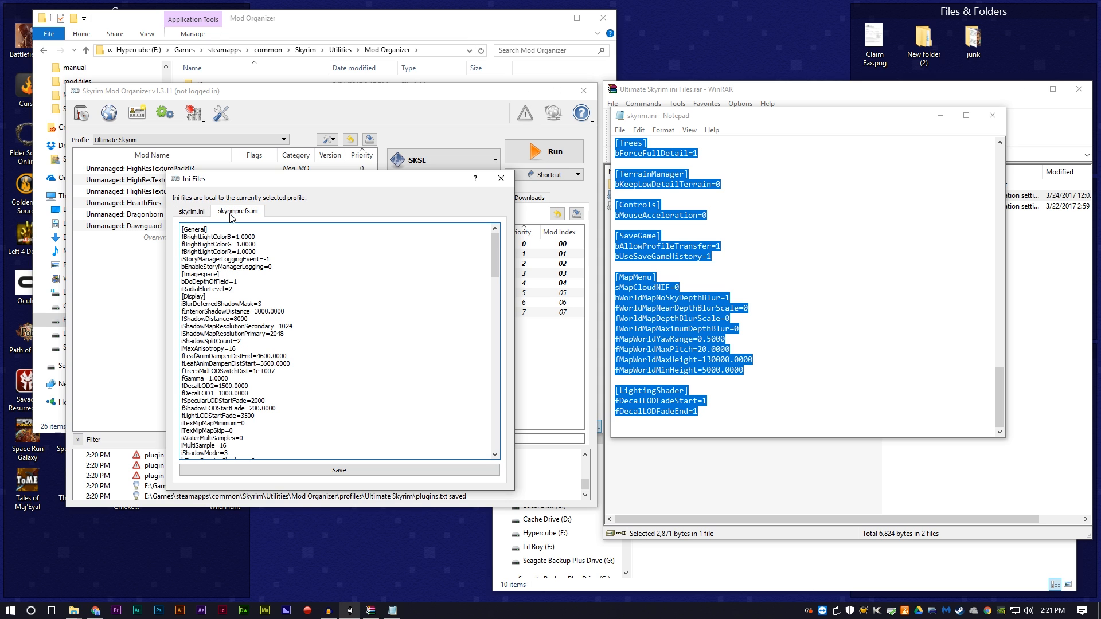
click(992, 116)
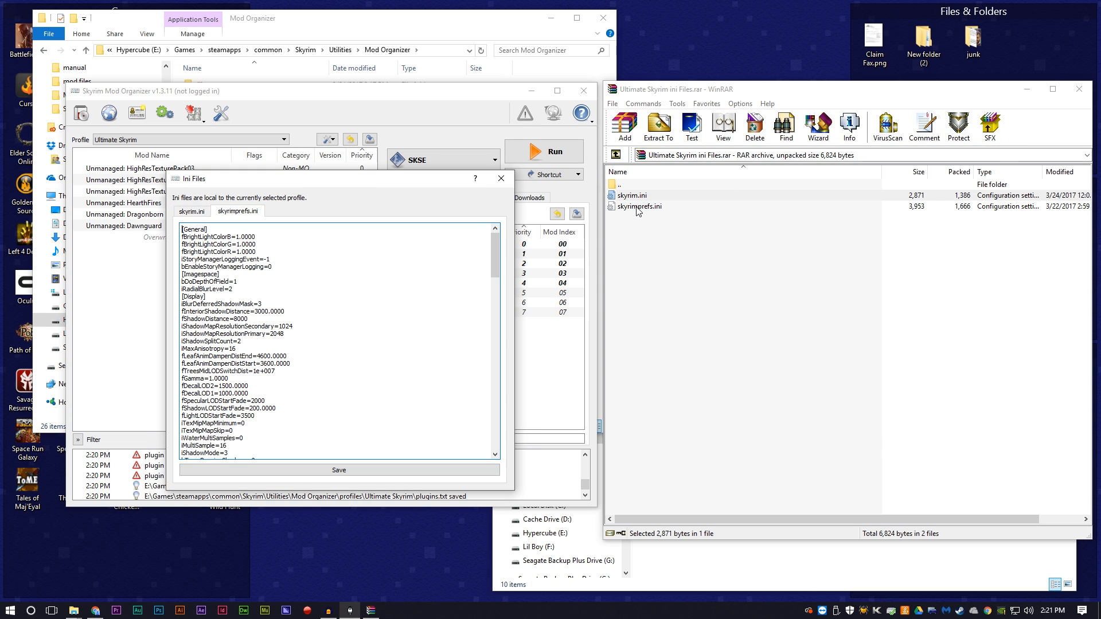
double_click(638, 207)
right_click(673, 185)
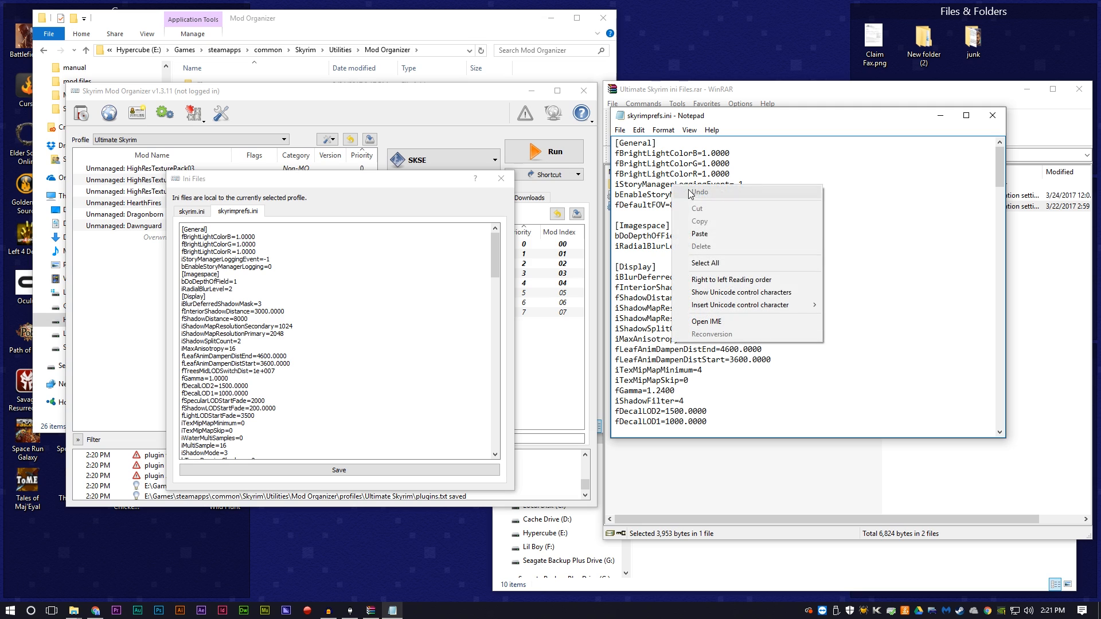
click(704, 262)
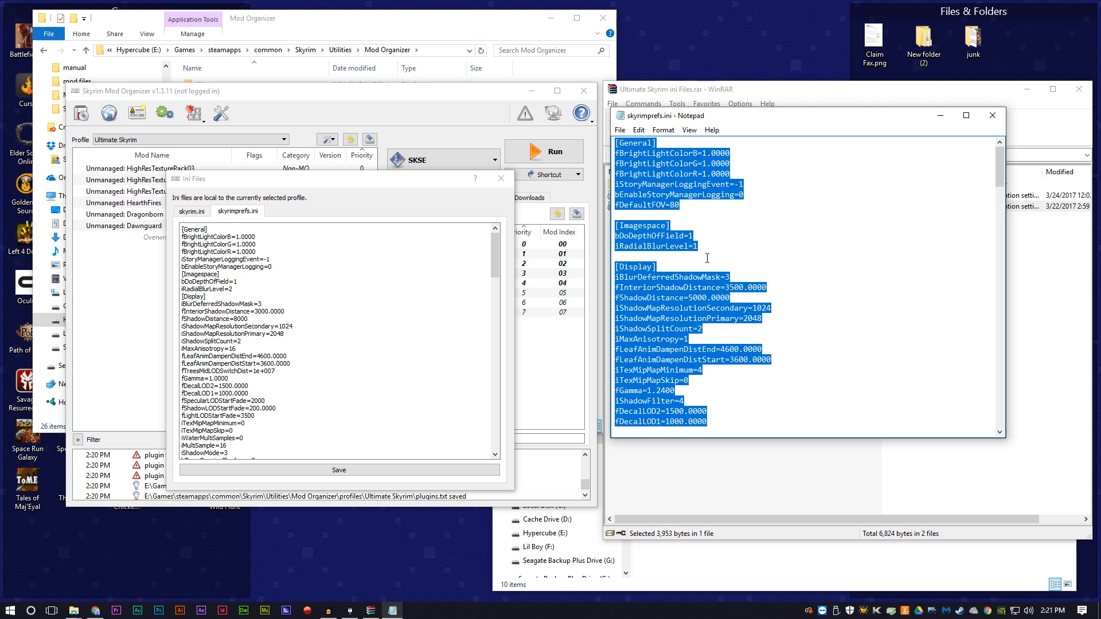
Replace all of the profile's skyrimprefs.ini text with the copied text, save it and close the INI Editor
click(340, 315)
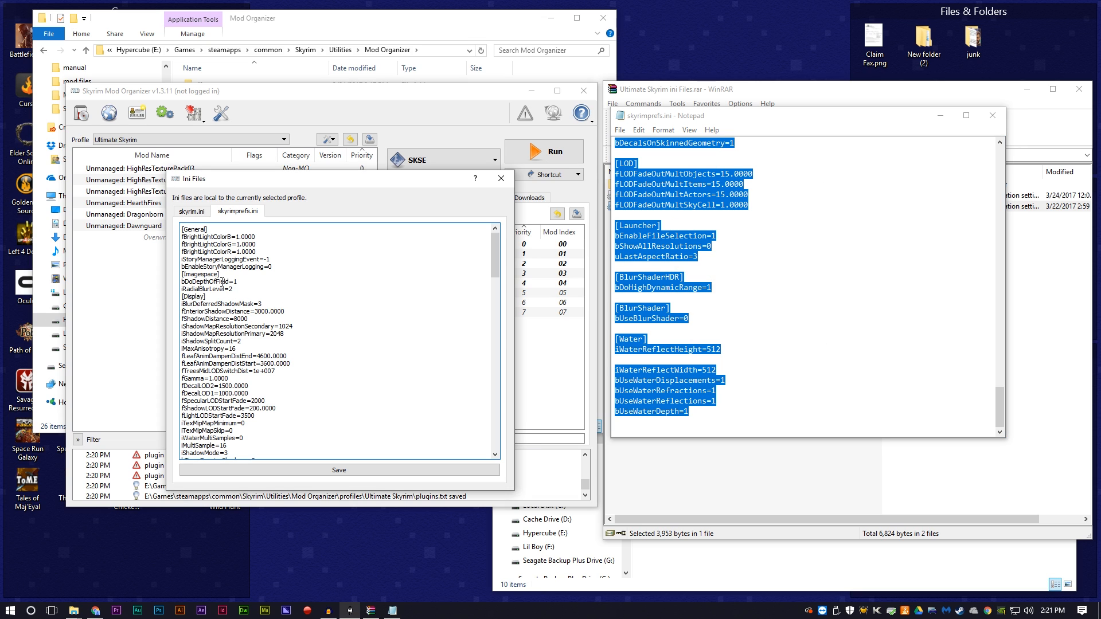
right_click(213, 253)
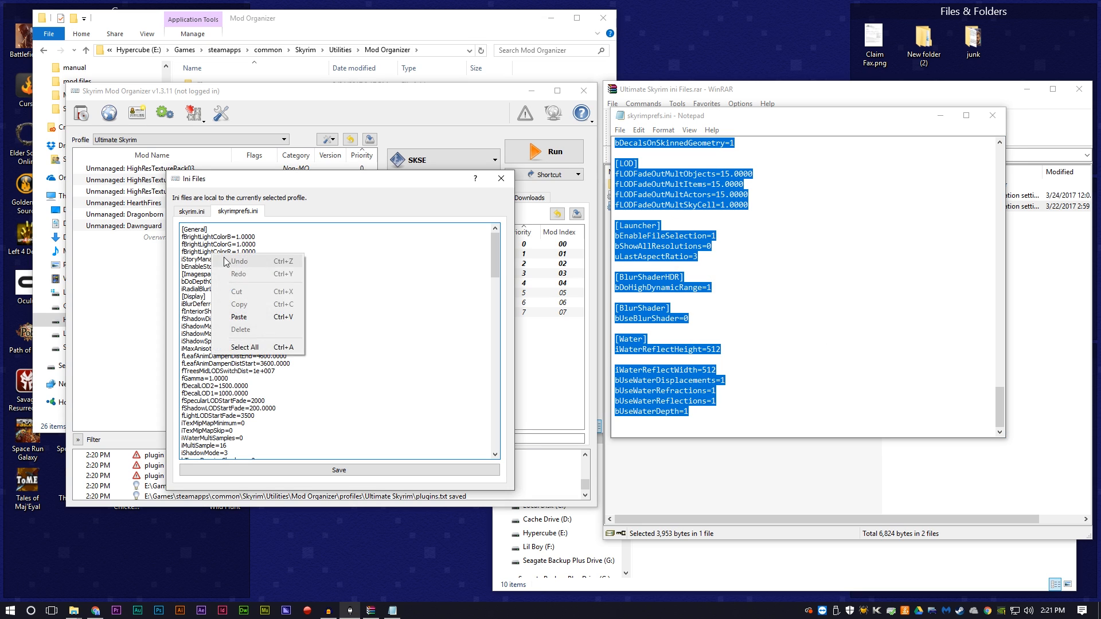
click(252, 344)
key(Delete)
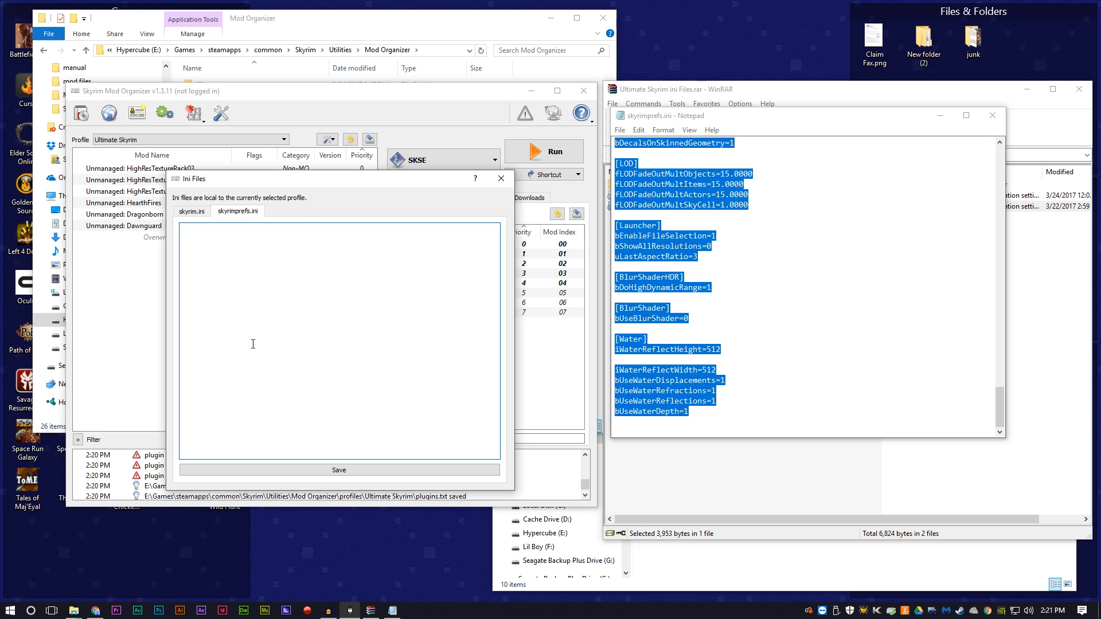
key(ctrl+v)
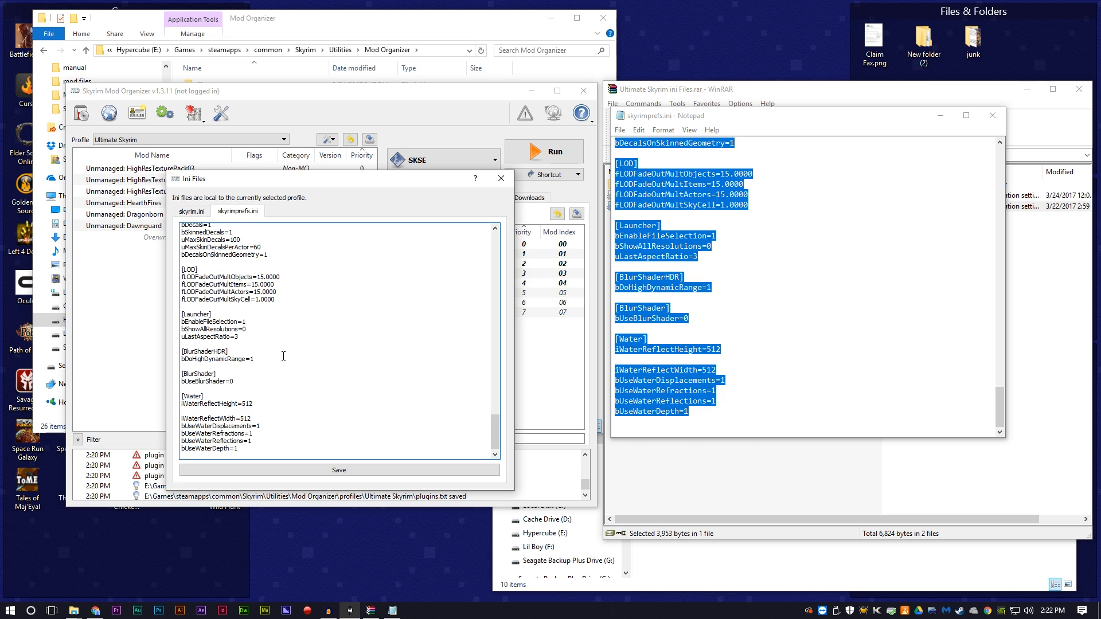
click(310, 470)
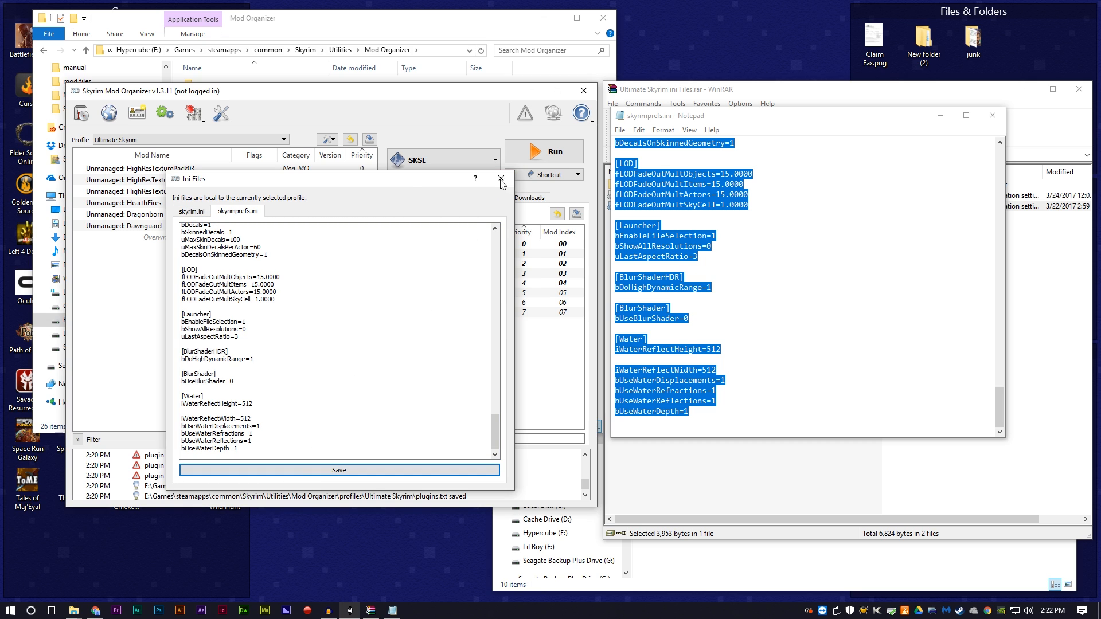
click(501, 180)
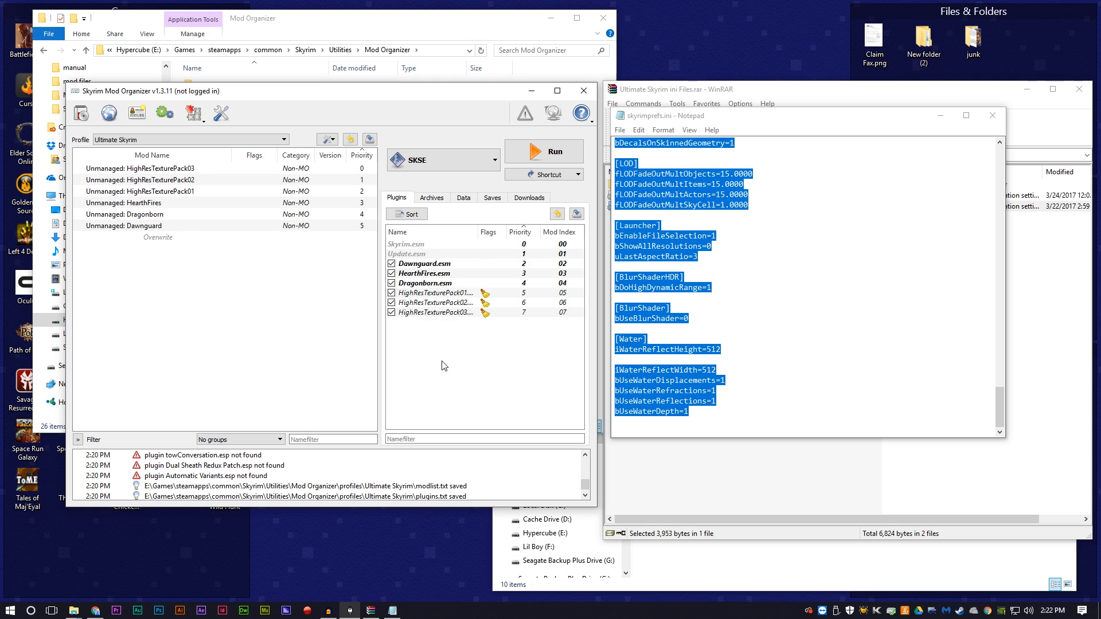
Maximize Mod Organizer and open the Modify Executables dialog from the list of launchable programs
click(560, 93)
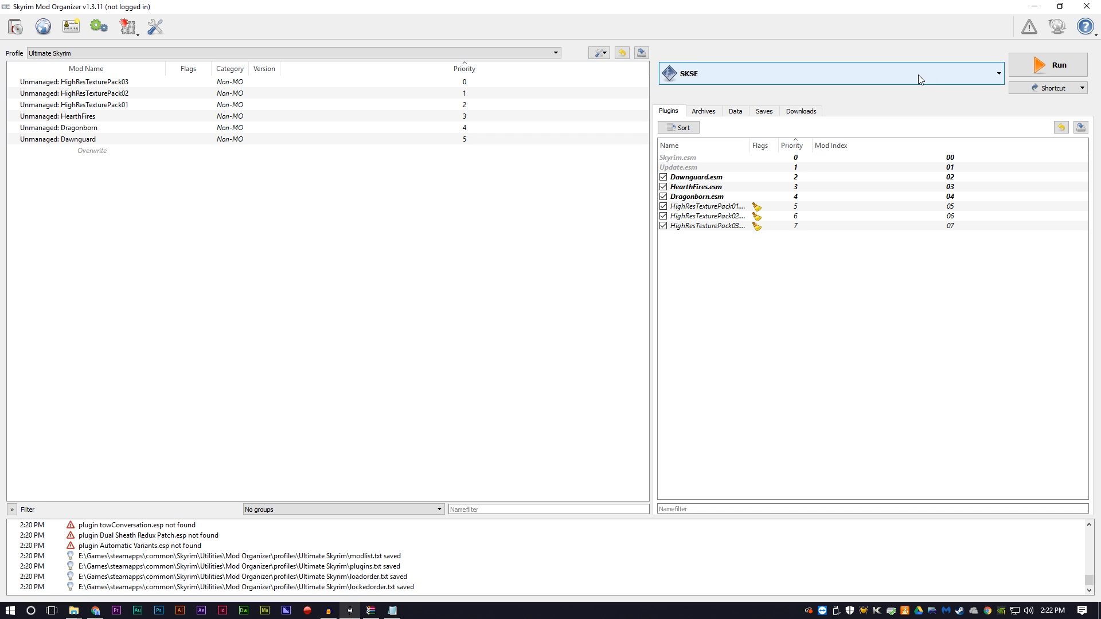
click(801, 76)
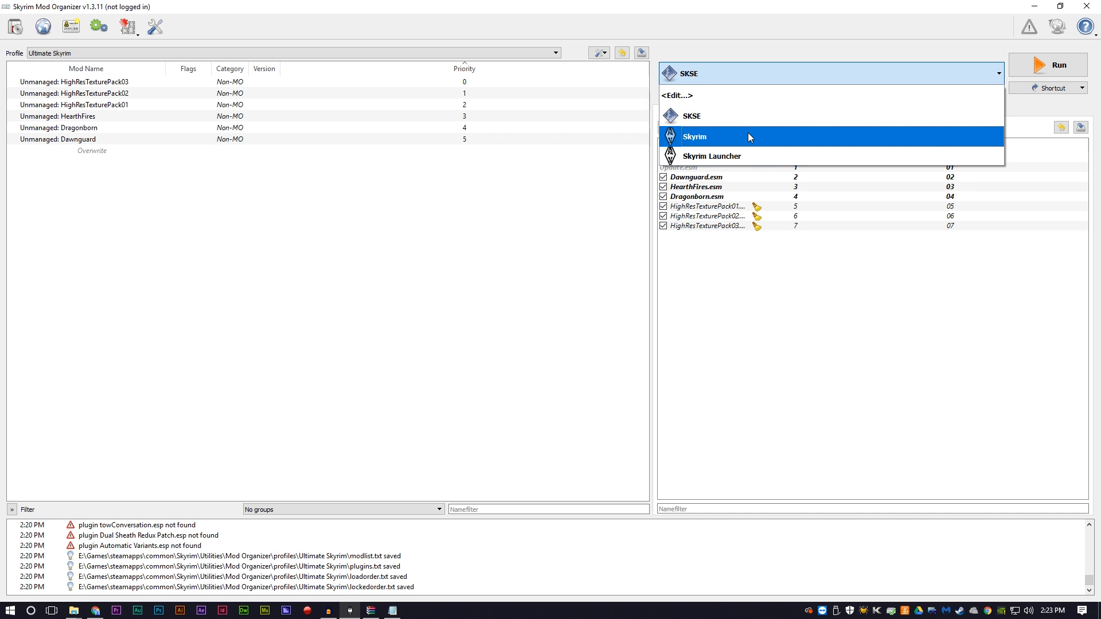
click(740, 67)
click(737, 66)
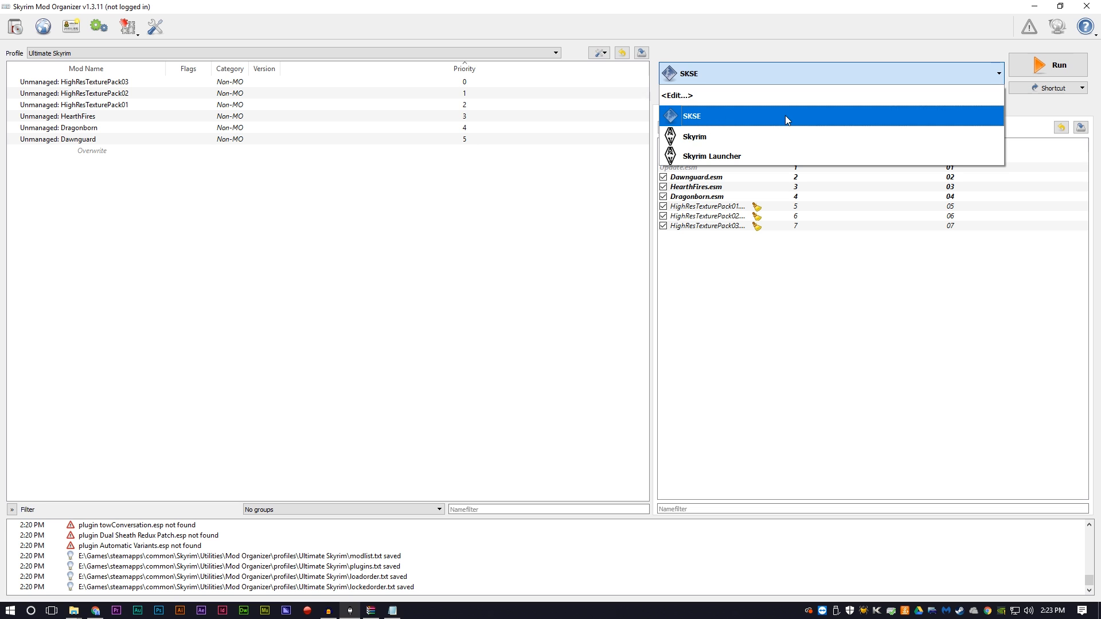
click(744, 95)
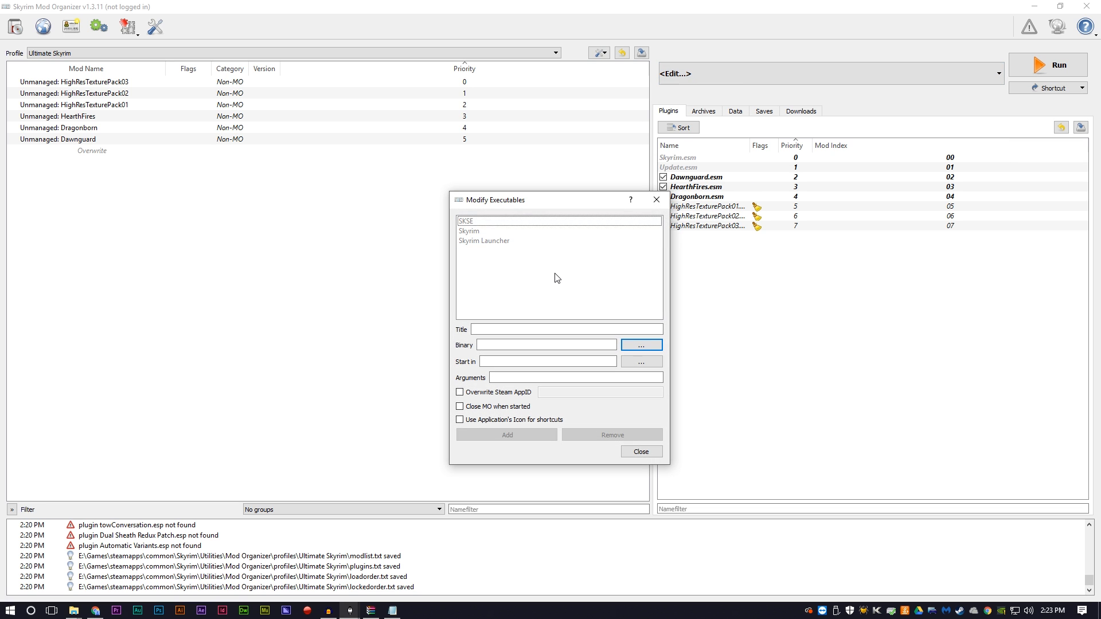
Add an executable titled TES5Edit that uses TES5Edit.exe from Skyrim's Utilities\TES5Edit folder as its binary
click(526, 328)
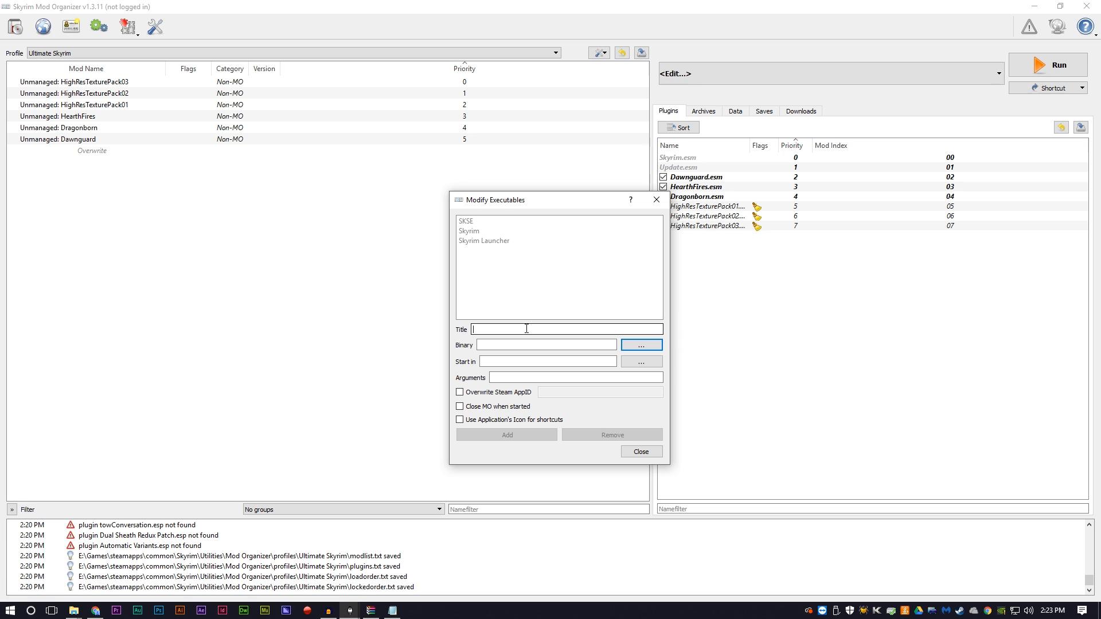
text(TES5Edit)
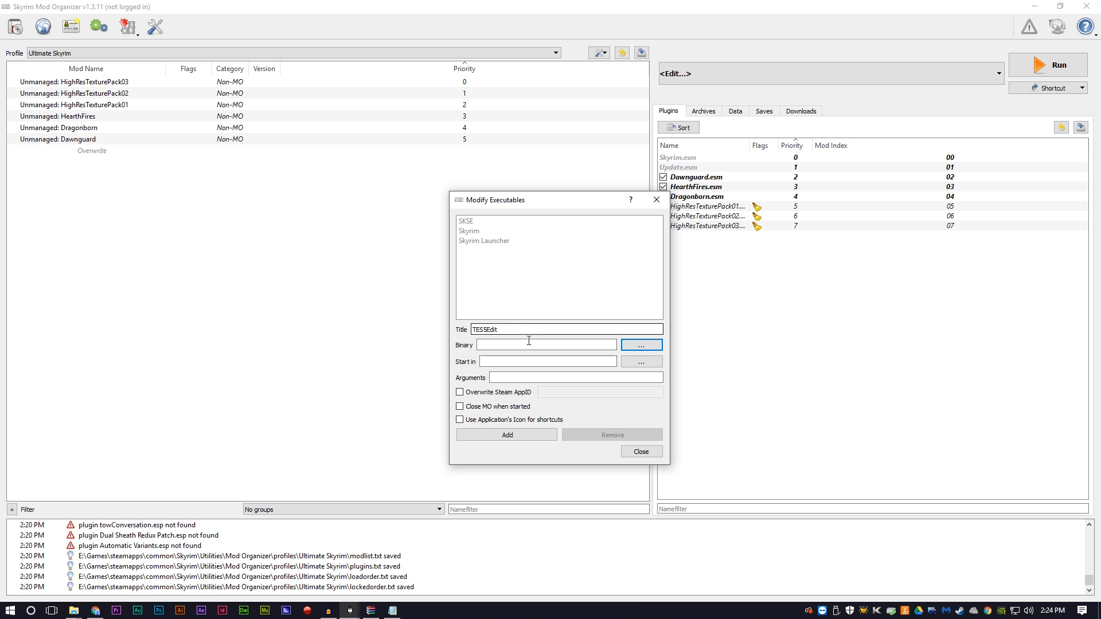
click(631, 347)
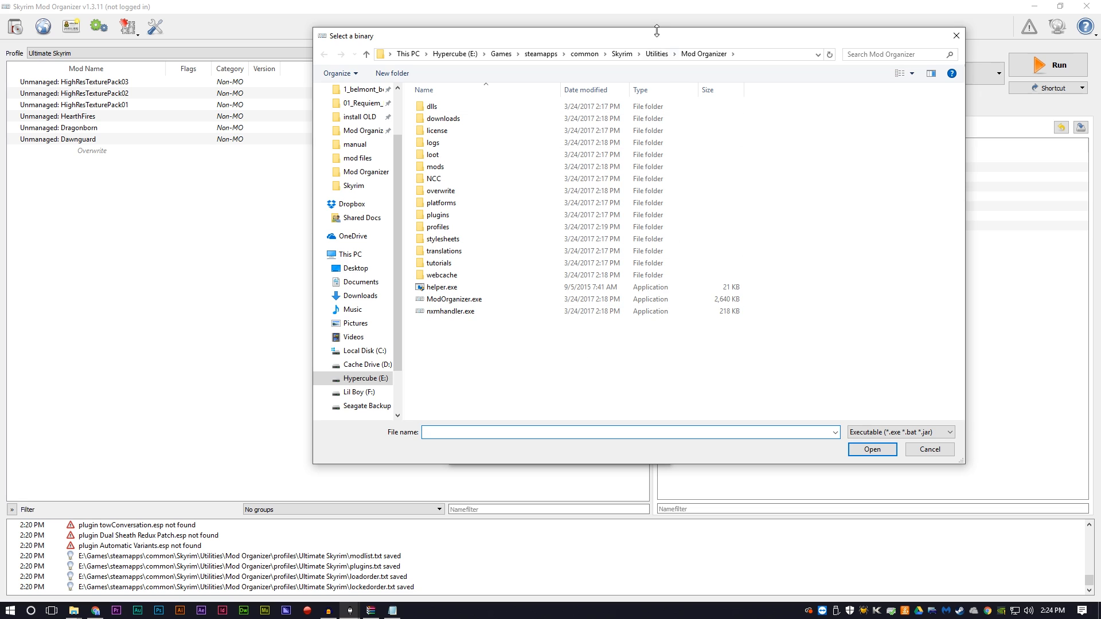
click(656, 54)
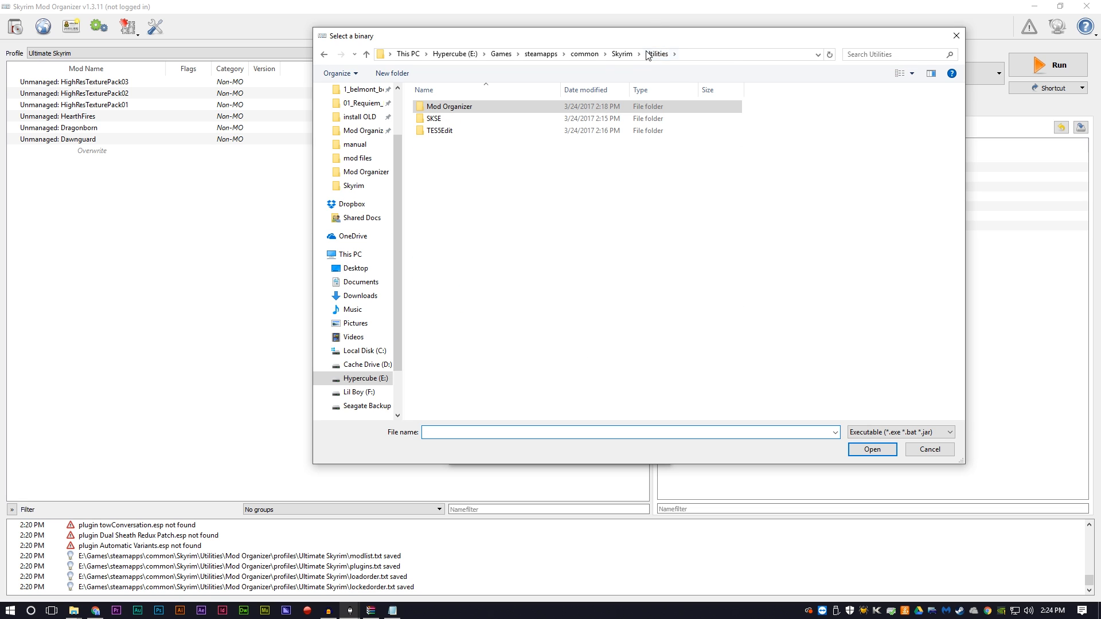
double_click(450, 132)
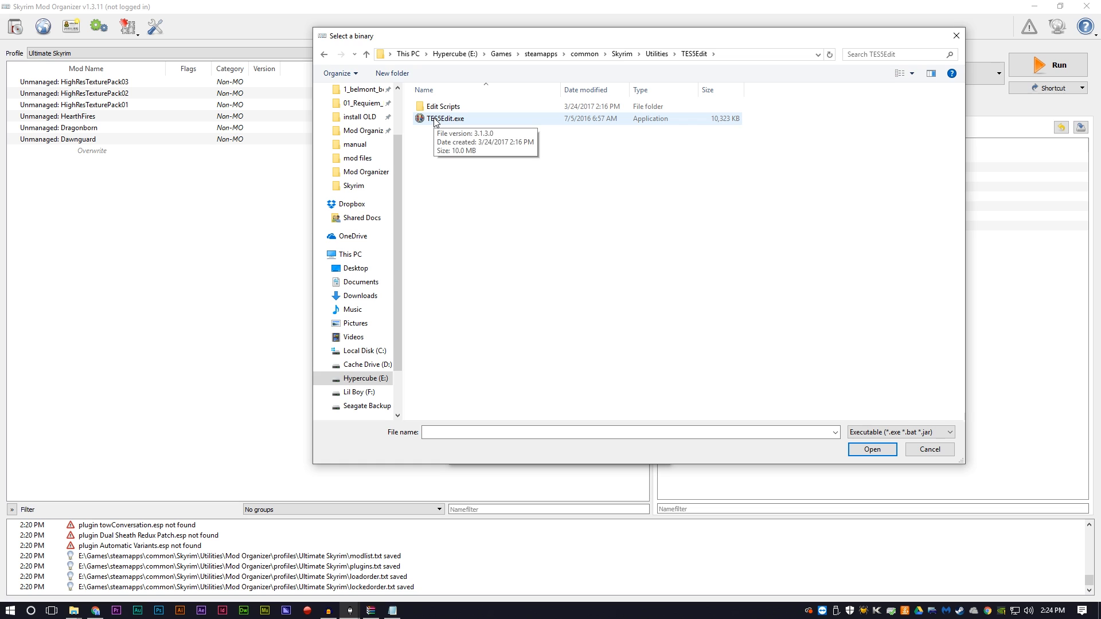
double_click(435, 119)
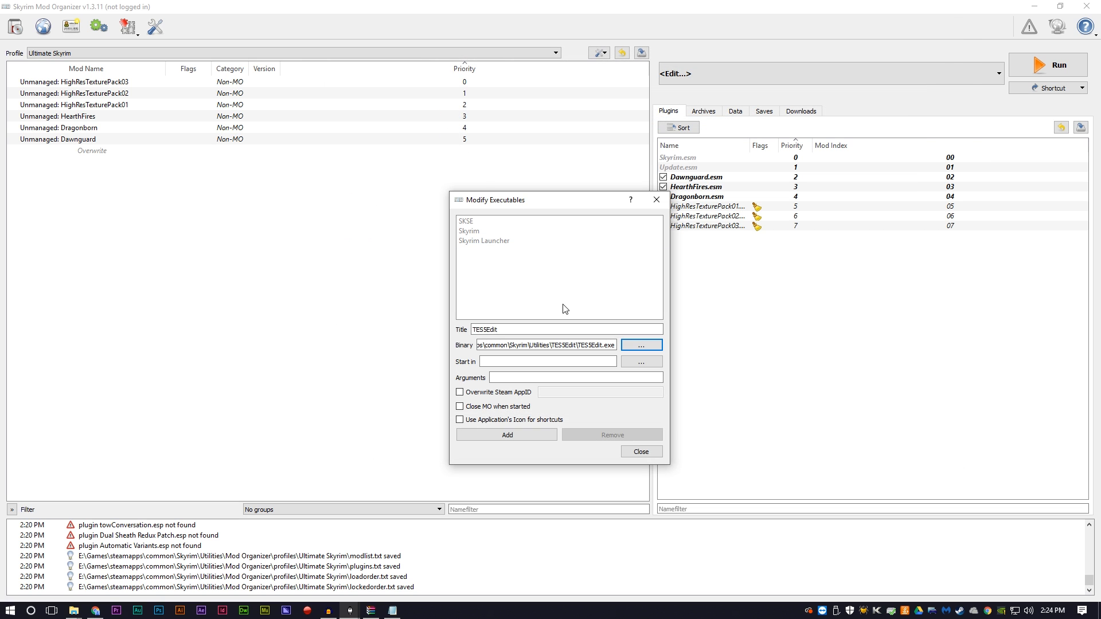
click(507, 435)
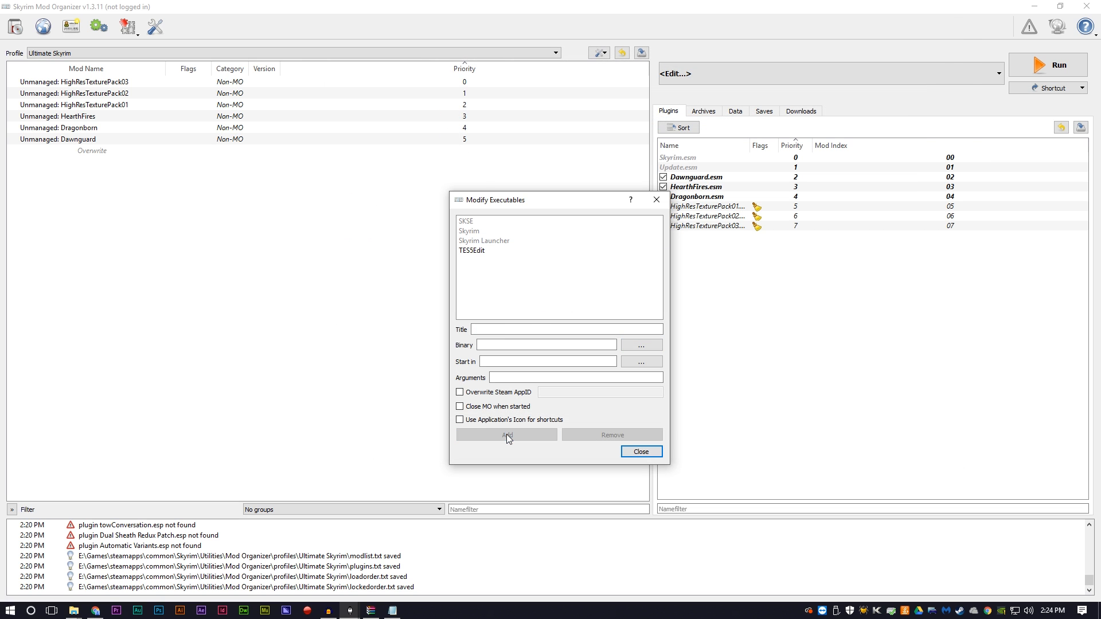
Close the Modify Executables dialog and run TES5Edit from Mod Organizer as the selected program
click(641, 451)
click(708, 176)
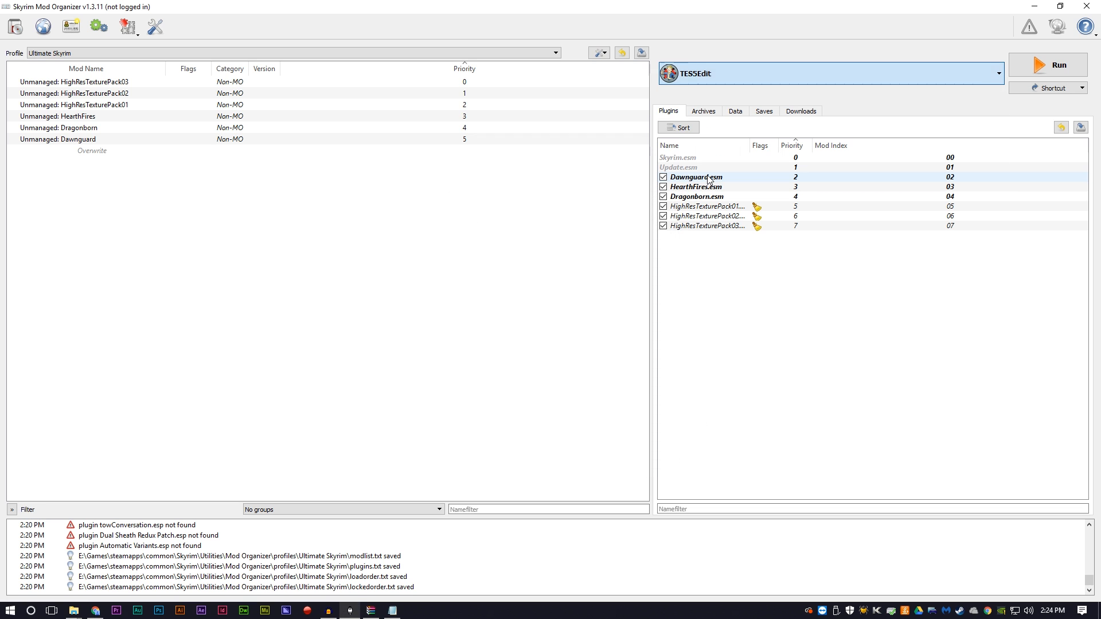
click(1046, 67)
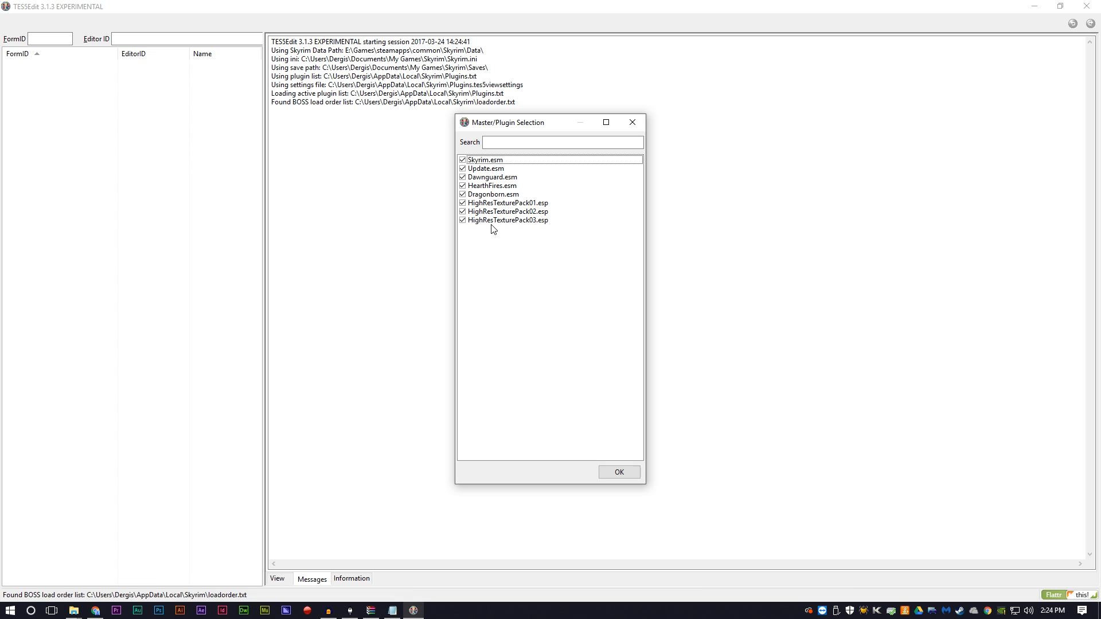
Deselect all plugins in the Master/Plugin Selection and load only Skyrim.esm and Update.esm
right_click(498, 205)
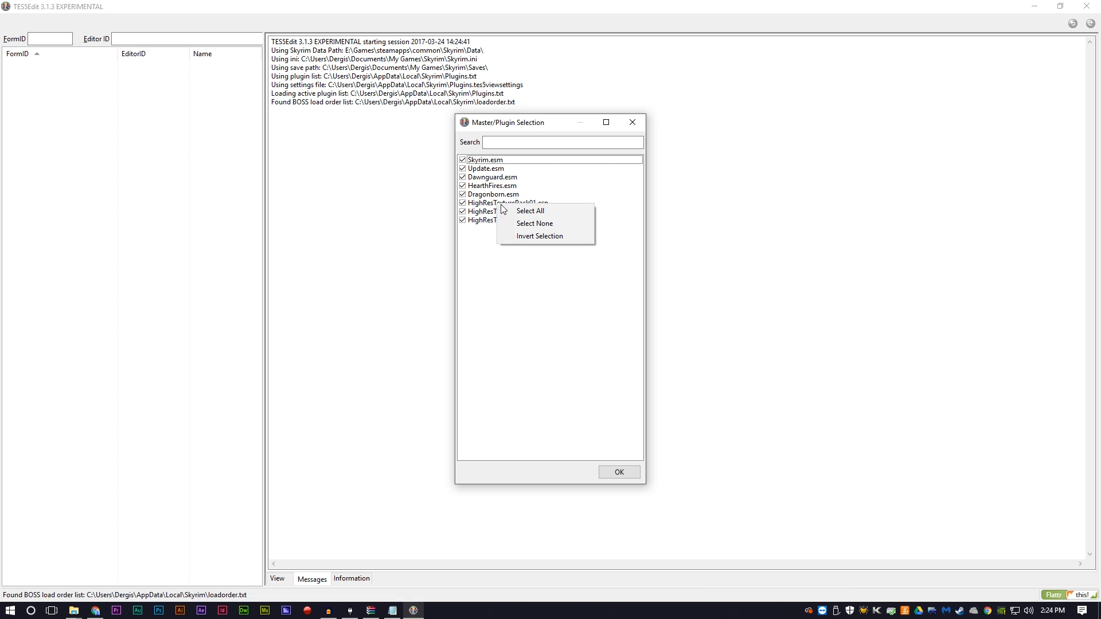
click(522, 225)
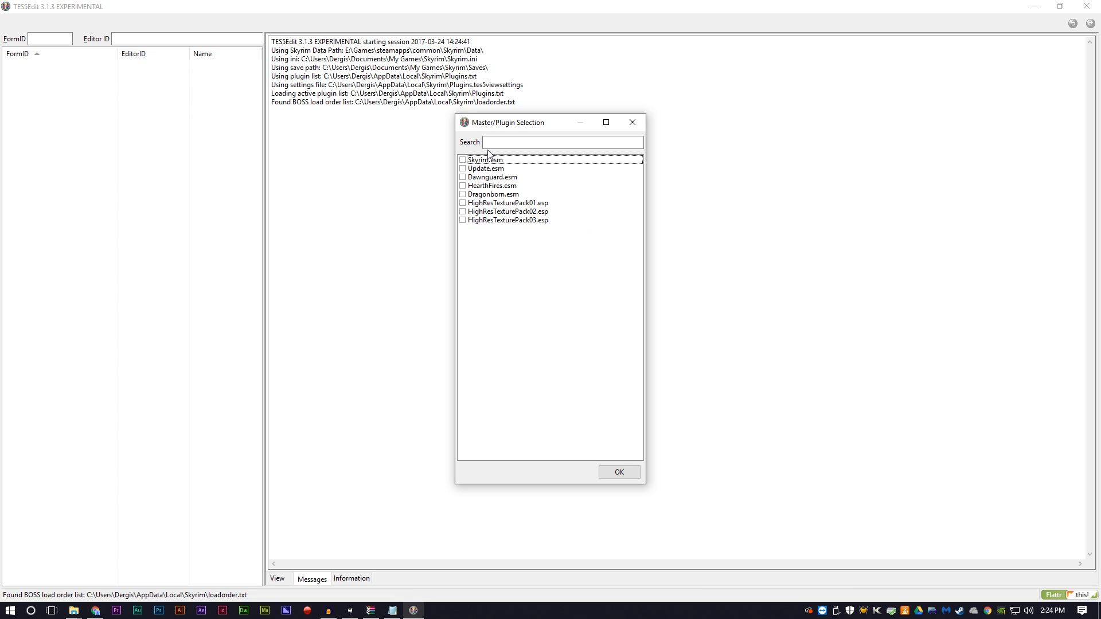
click(463, 160)
click(463, 169)
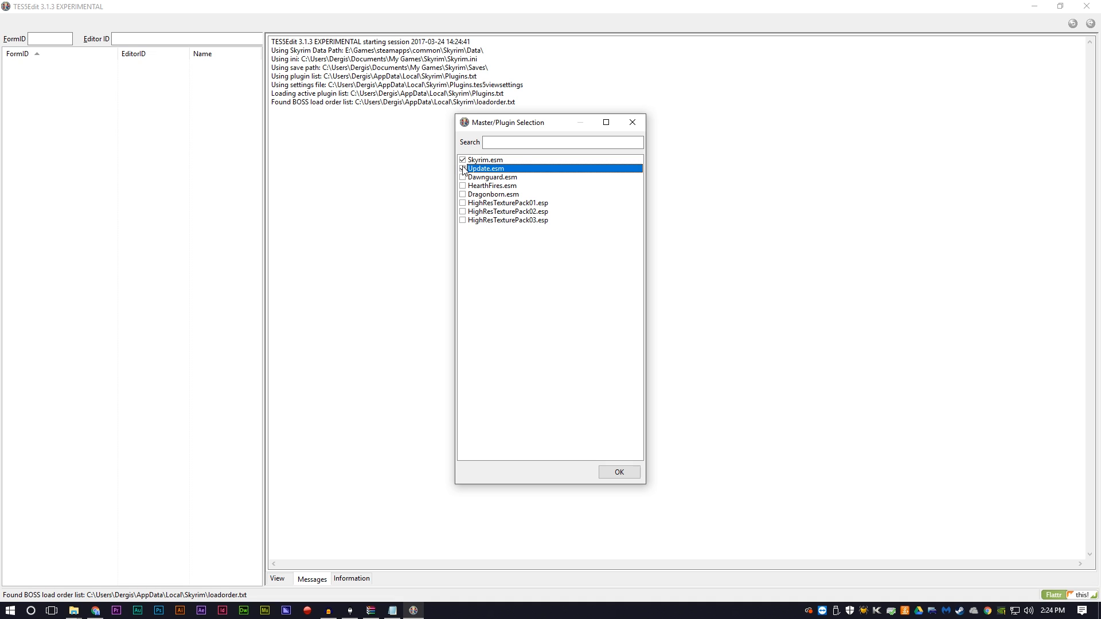
click(463, 168)
click(618, 472)
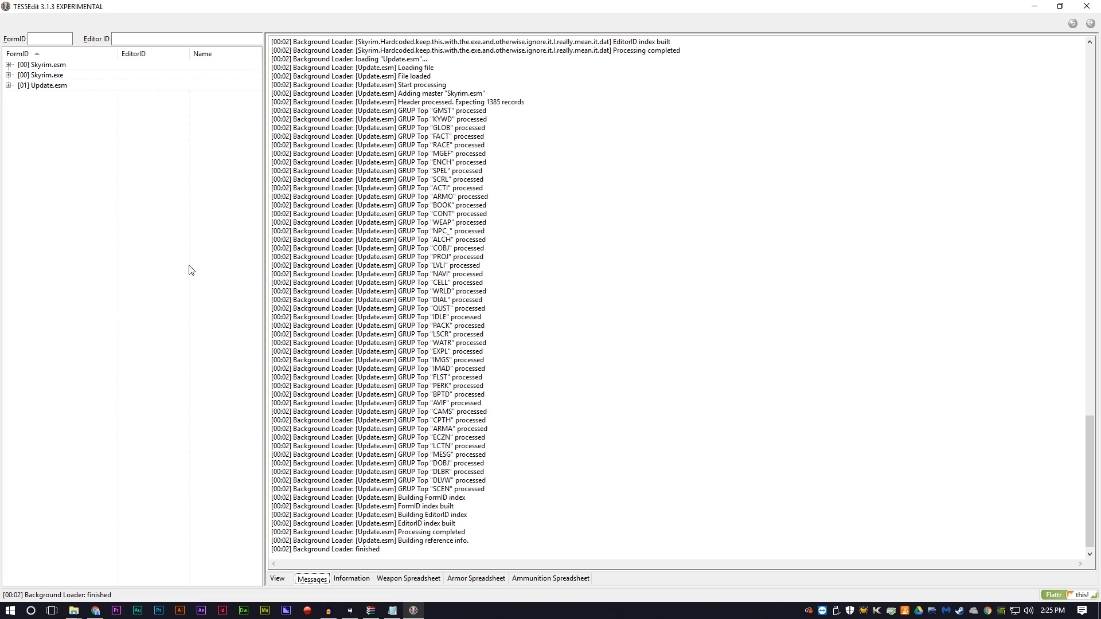
Apply the filter for cleaning to Update.esm
click(47, 66)
click(48, 76)
click(48, 86)
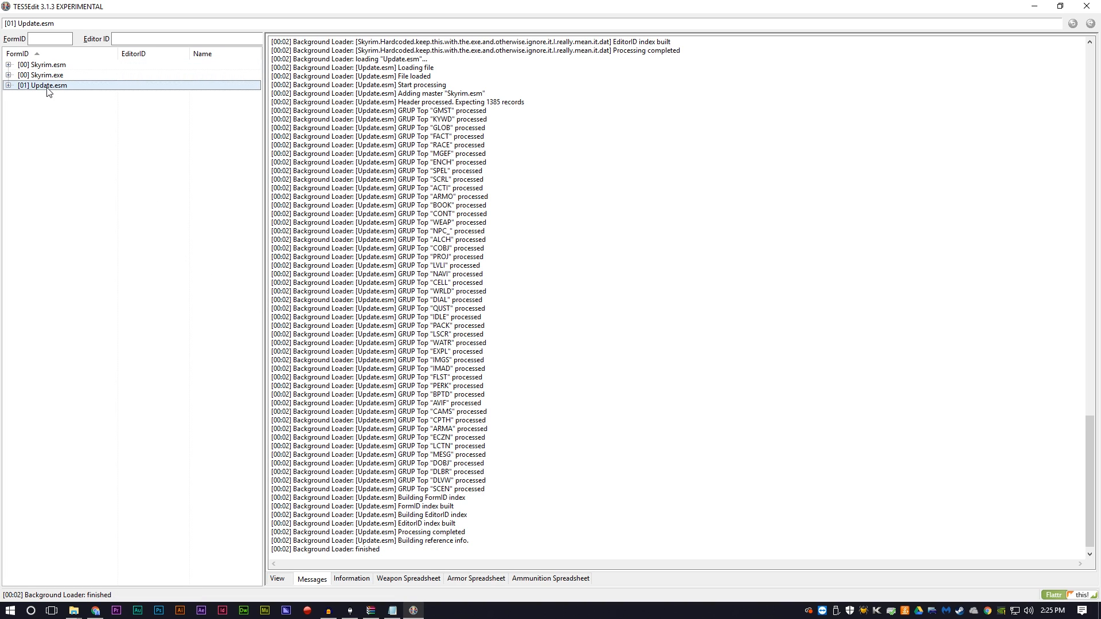
right_click(50, 87)
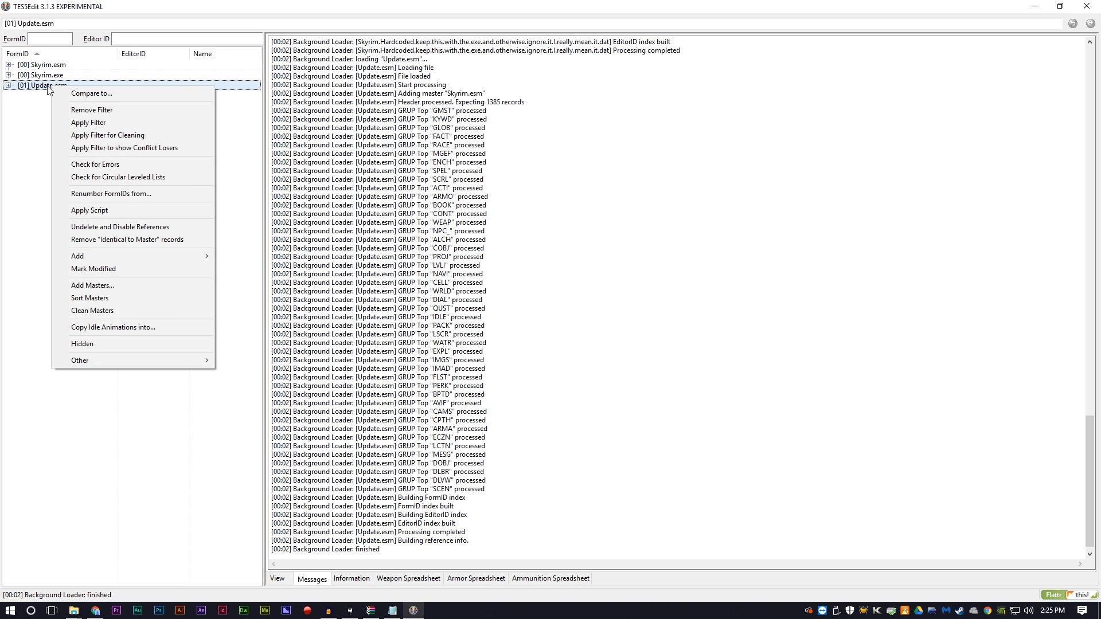
click(96, 137)
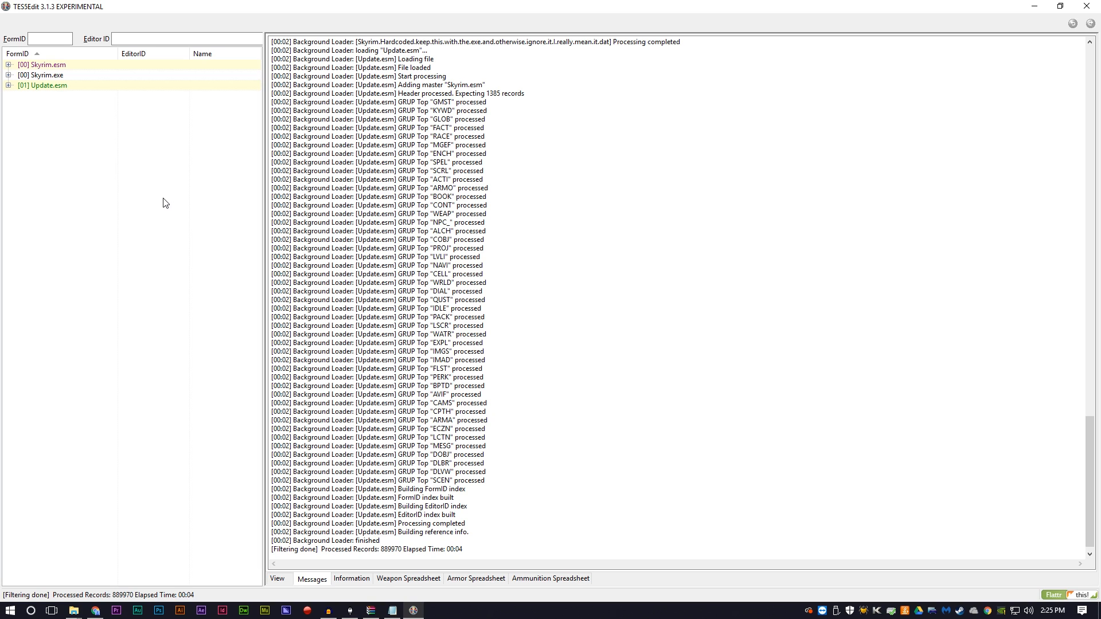
Remove the "Identical to Master" records from Update.esm, accept the module edit warning and check the removed records count
right_click(57, 86)
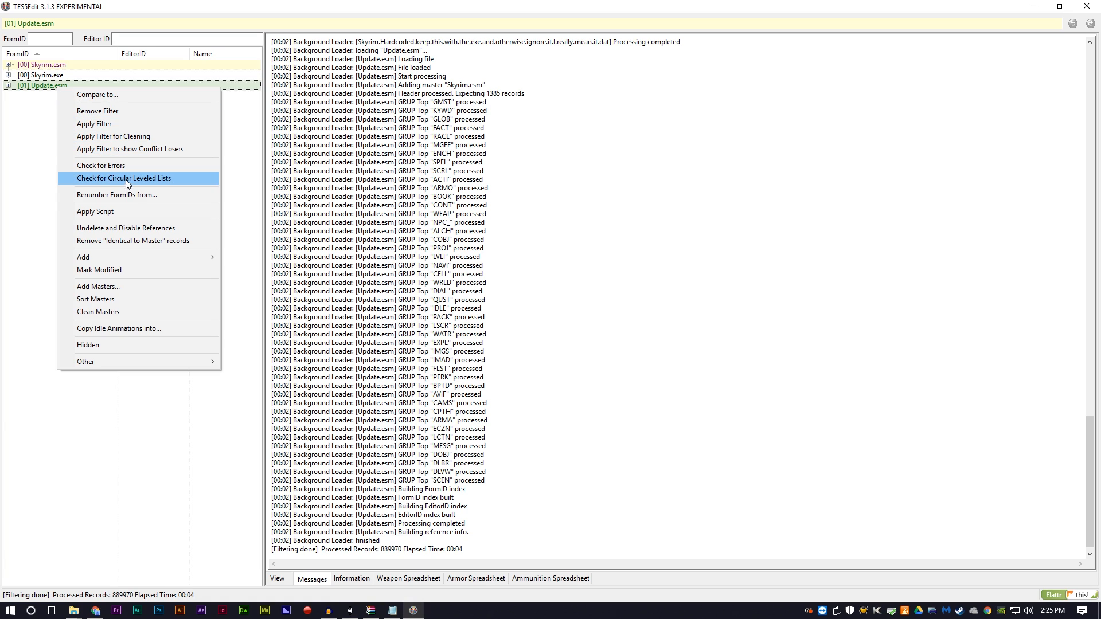
click(145, 241)
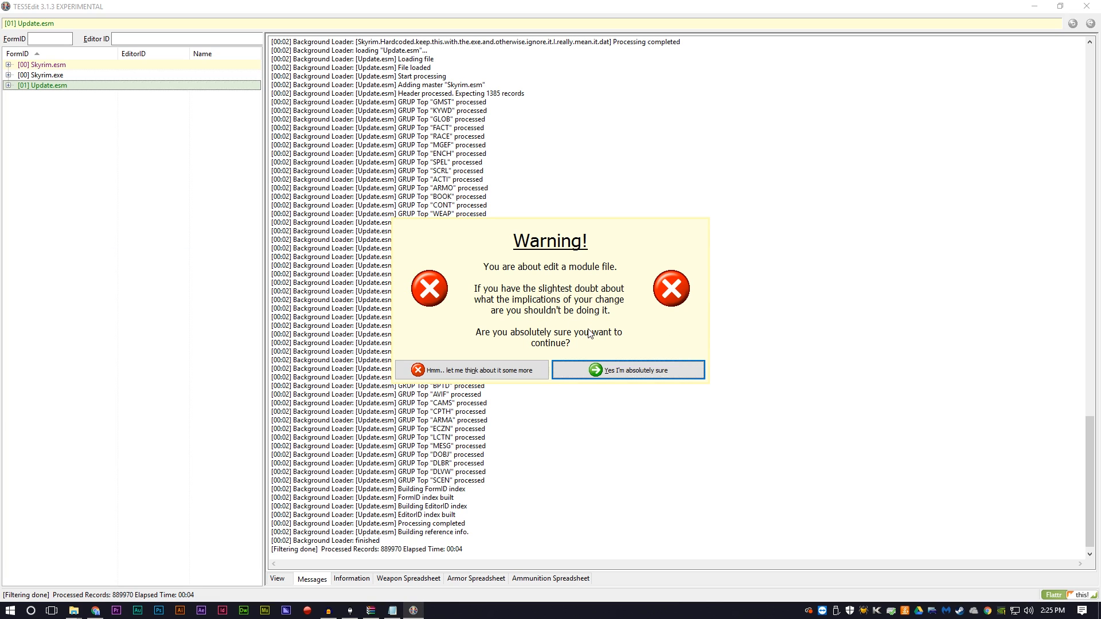
click(625, 371)
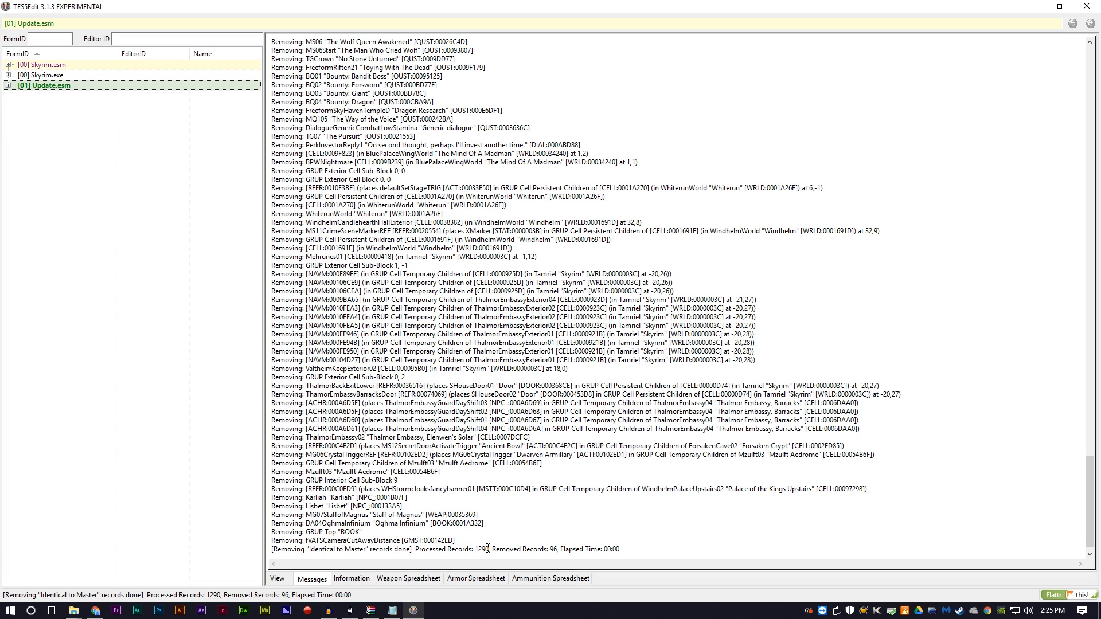
double_click(553, 549)
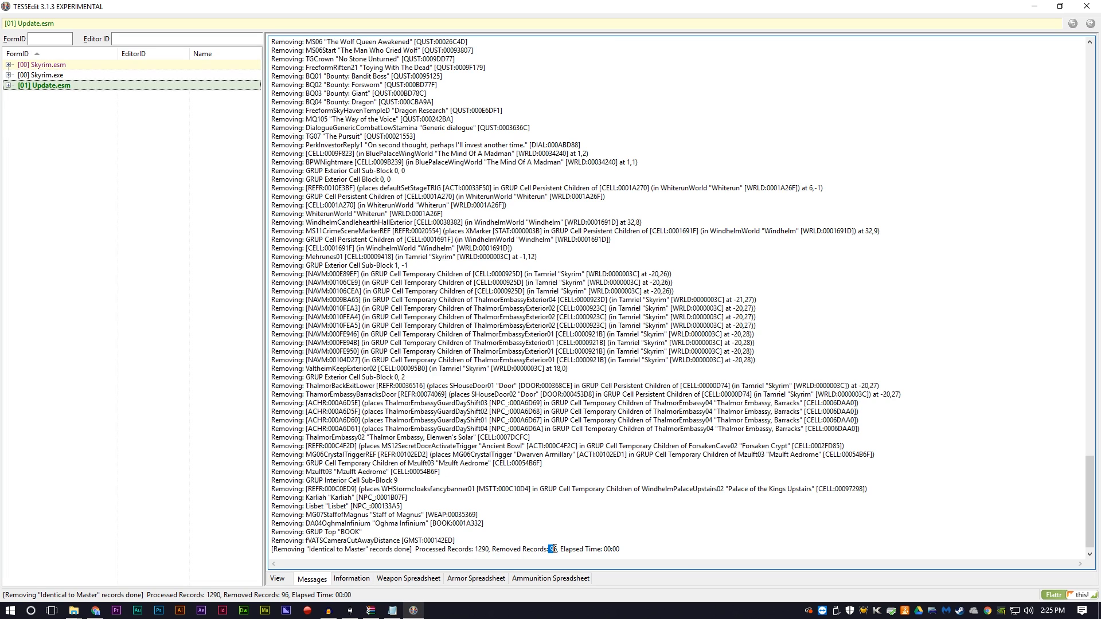
click(559, 549)
Undelete and disable references in Update.esm, and check the processed and undeleted record counts in the messages
right_click(57, 87)
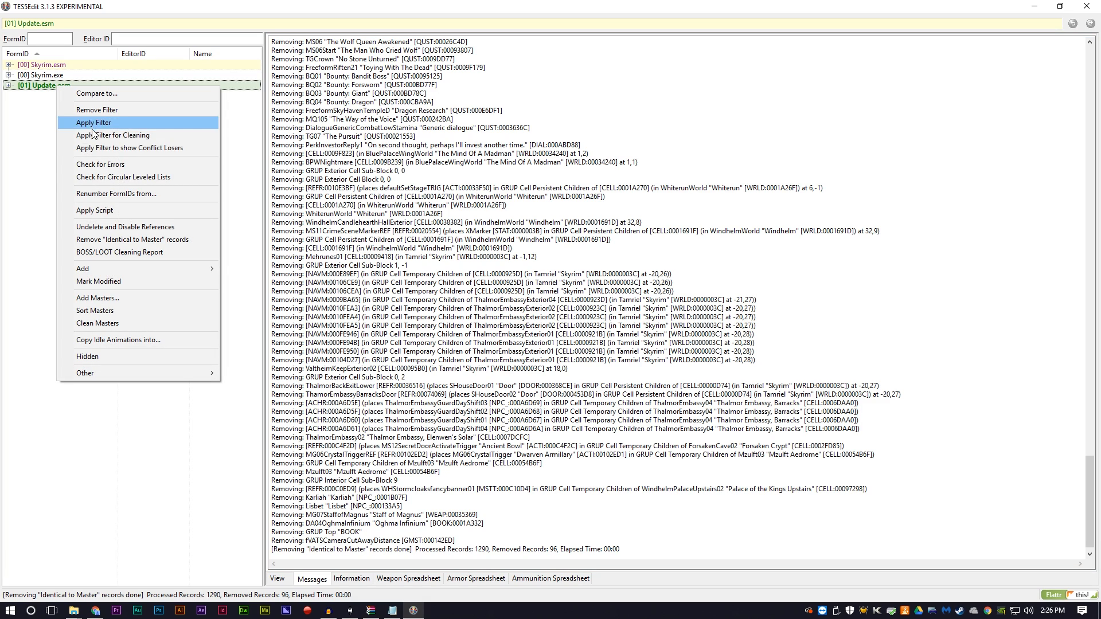
click(122, 227)
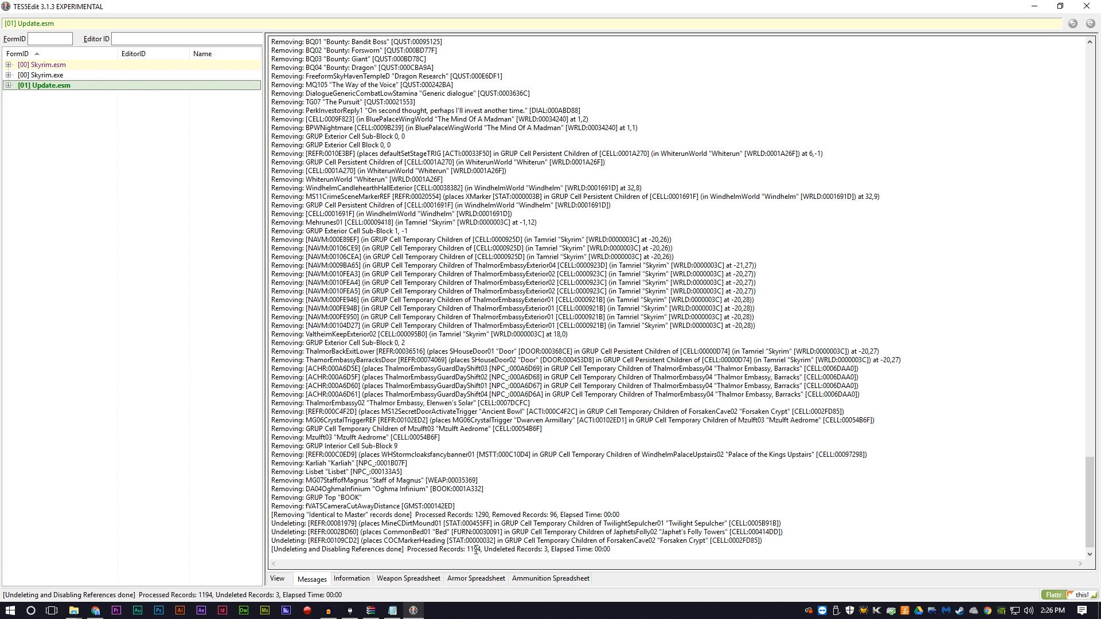
drag(485, 551, 549, 547)
click(548, 548)
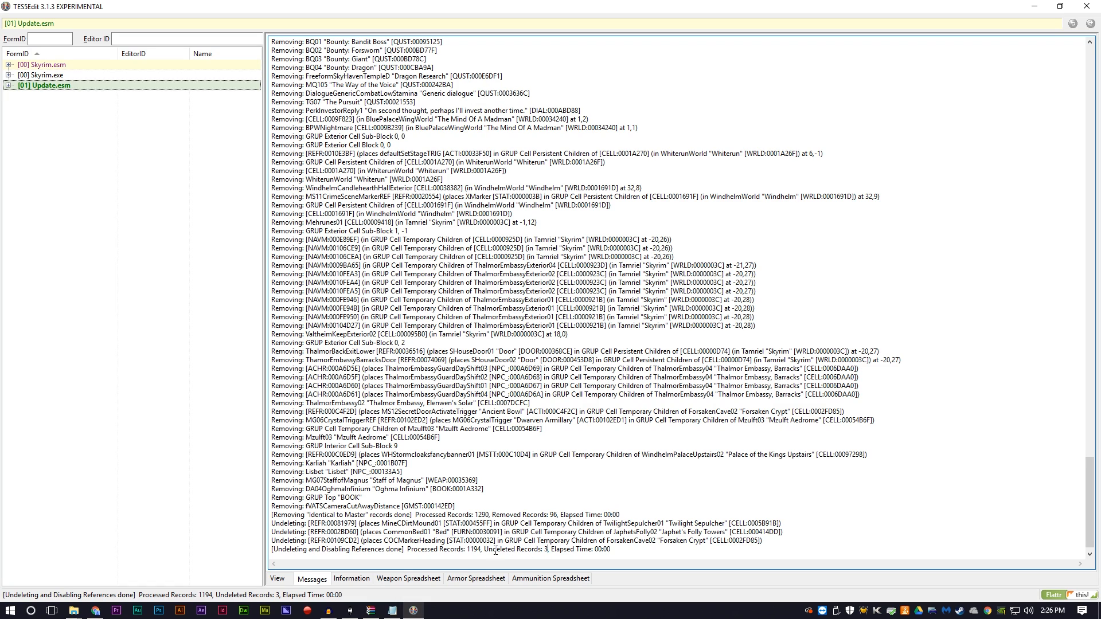
mouse_move(492, 550)
mouse_down()
mouse_move(517, 549)
mouse_move(486, 549)
mouse_up()
click(516, 549)
click(488, 549)
double_click(545, 549)
click(519, 553)
Close TES5Edit, saving the changed Update.esm with Backup plugins enabled
click(1086, 6)
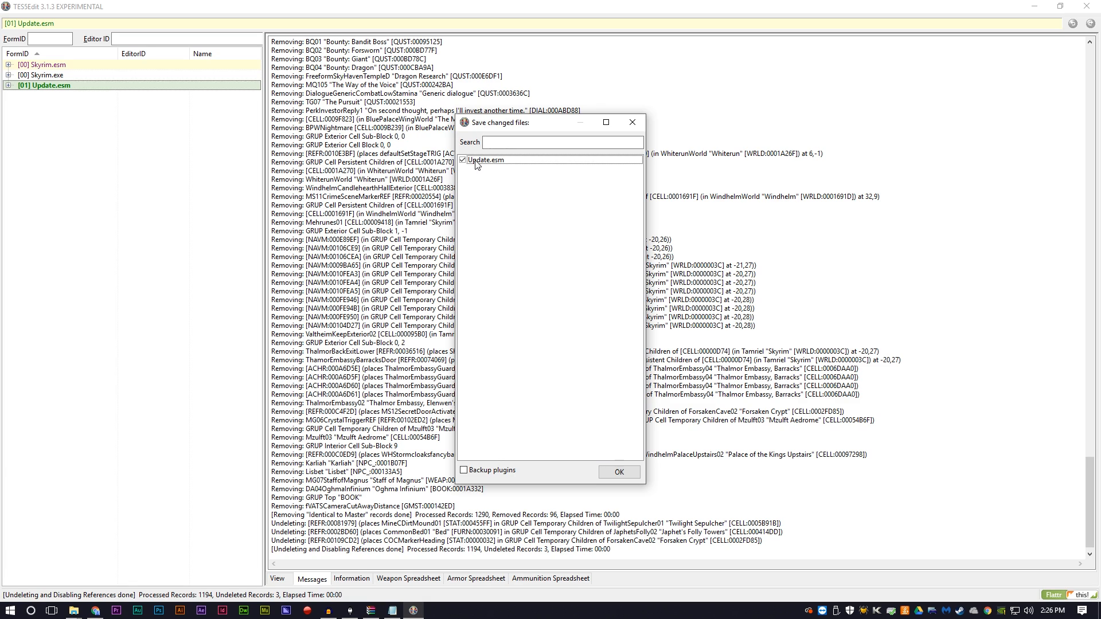
click(464, 472)
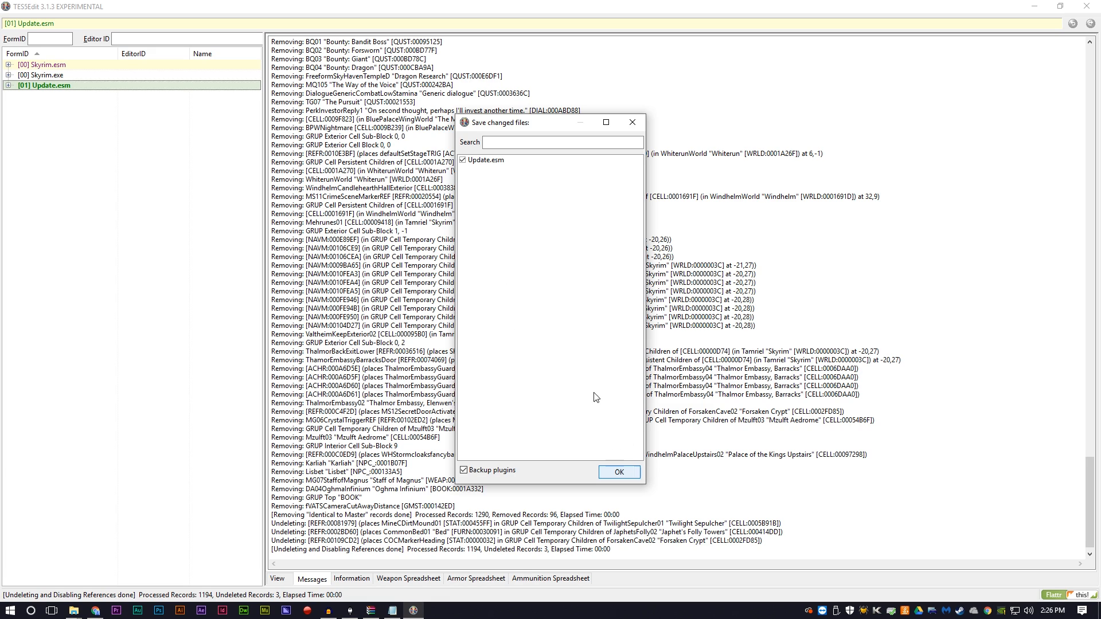
click(631, 477)
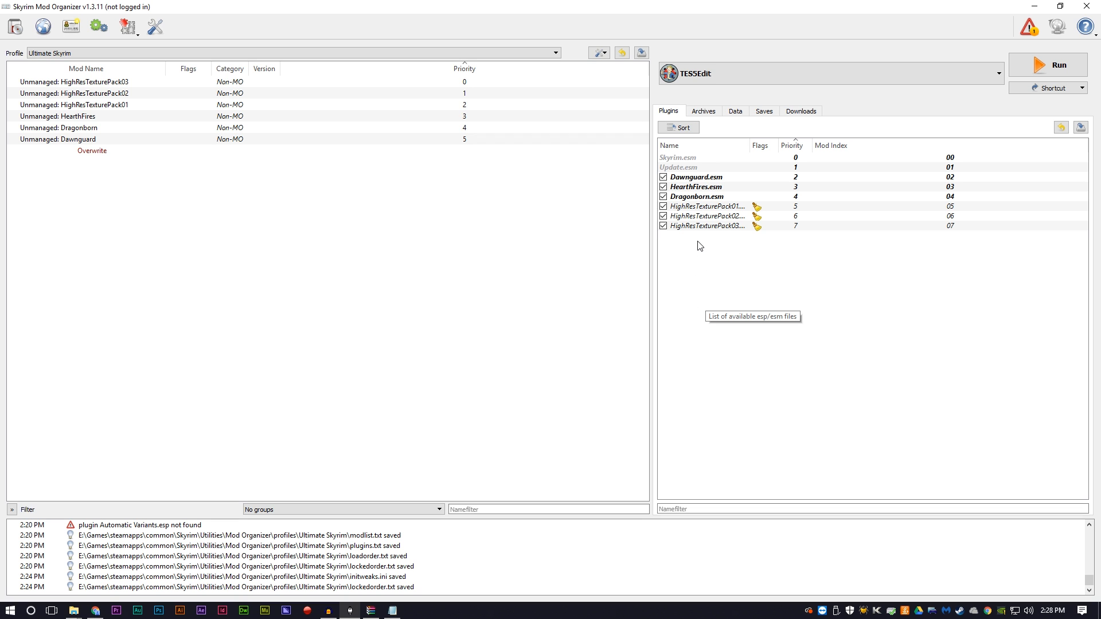
Run TES5Edit again from Mod Organizer and load only Skyrim.esm, Update.esm and Dawnguard.esm
click(684, 177)
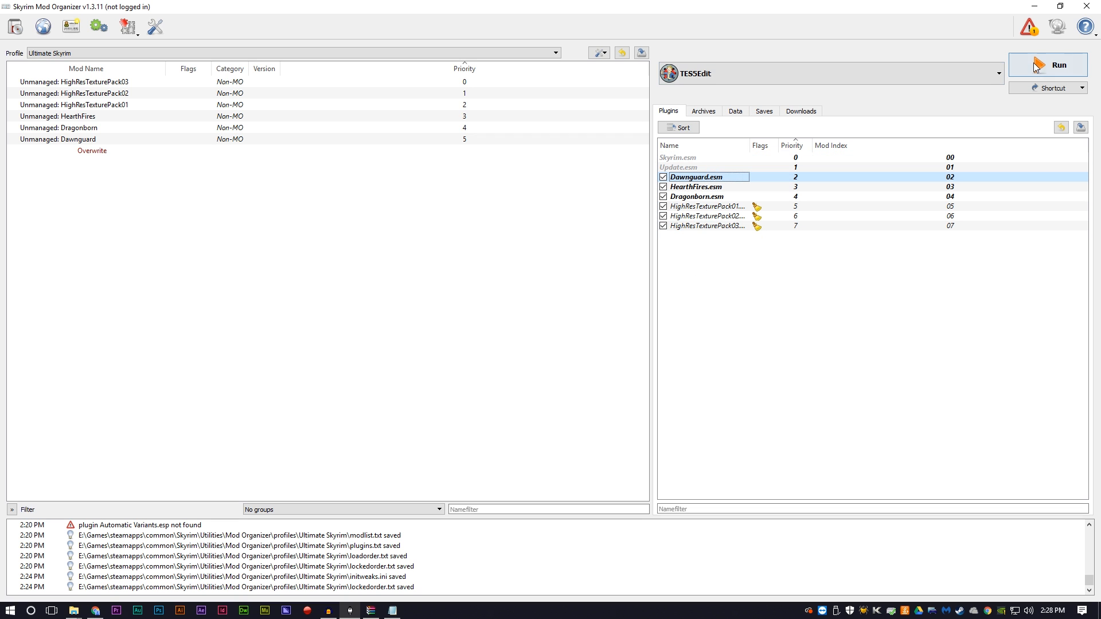
click(1036, 63)
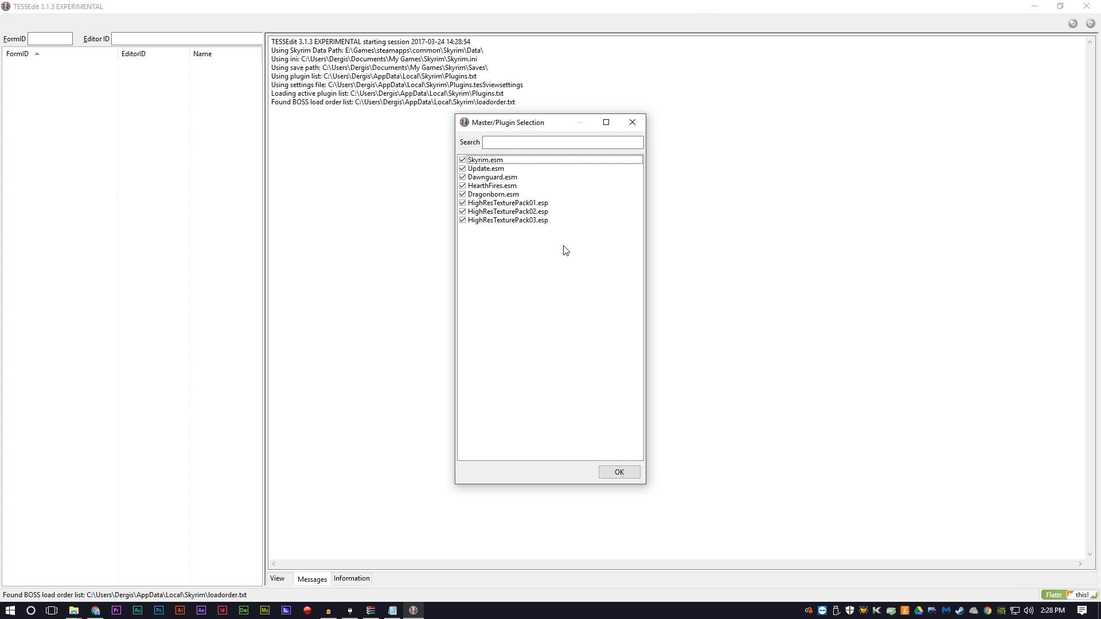
right_click(487, 194)
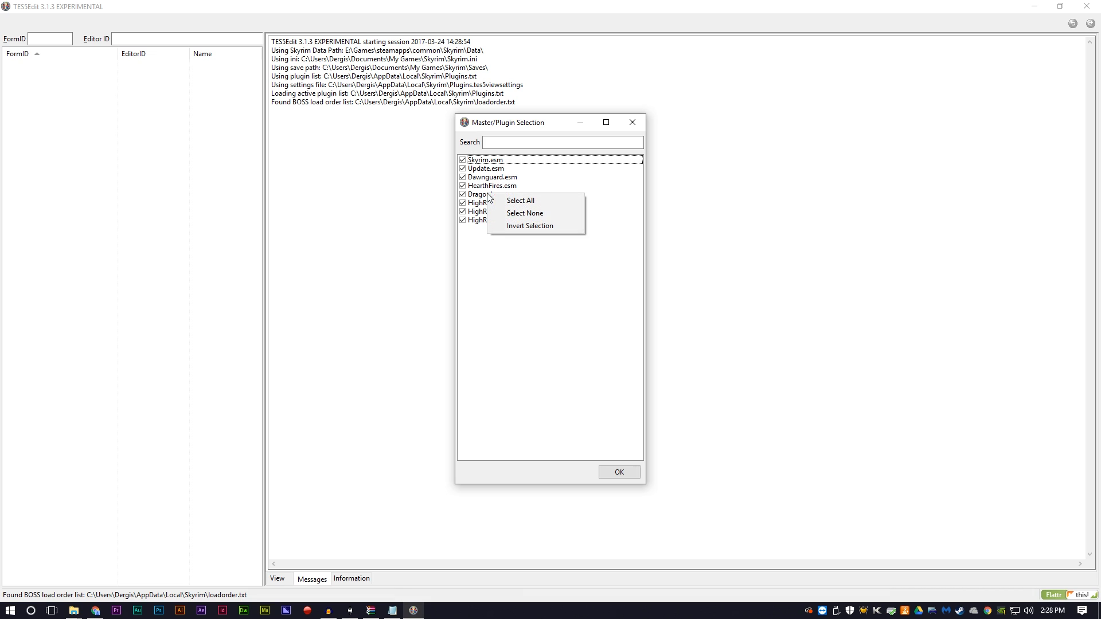
click(514, 216)
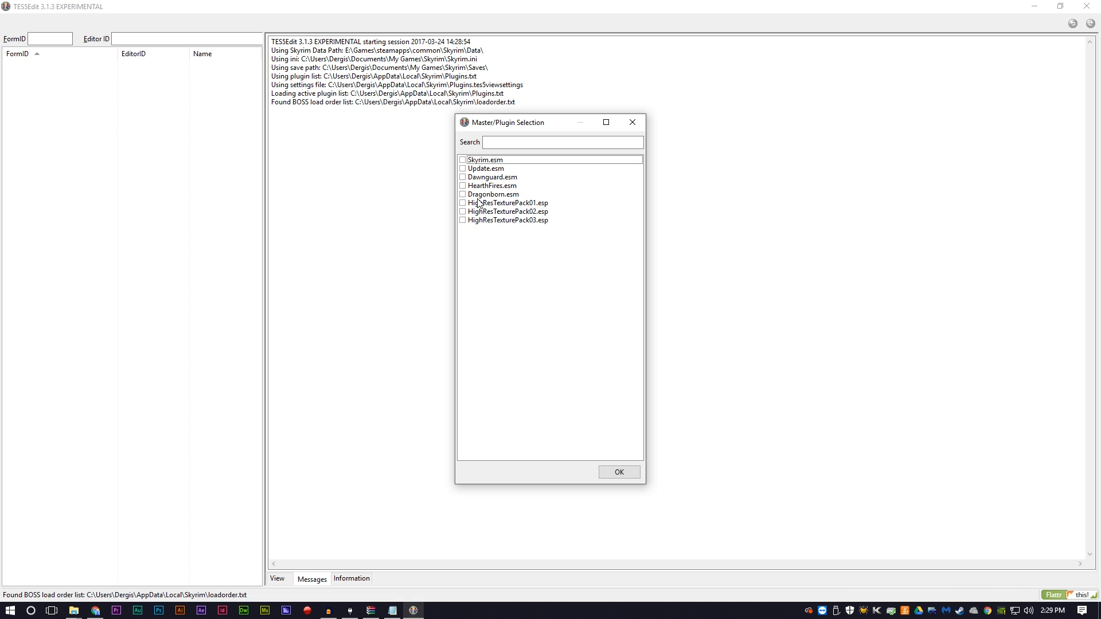
click(463, 161)
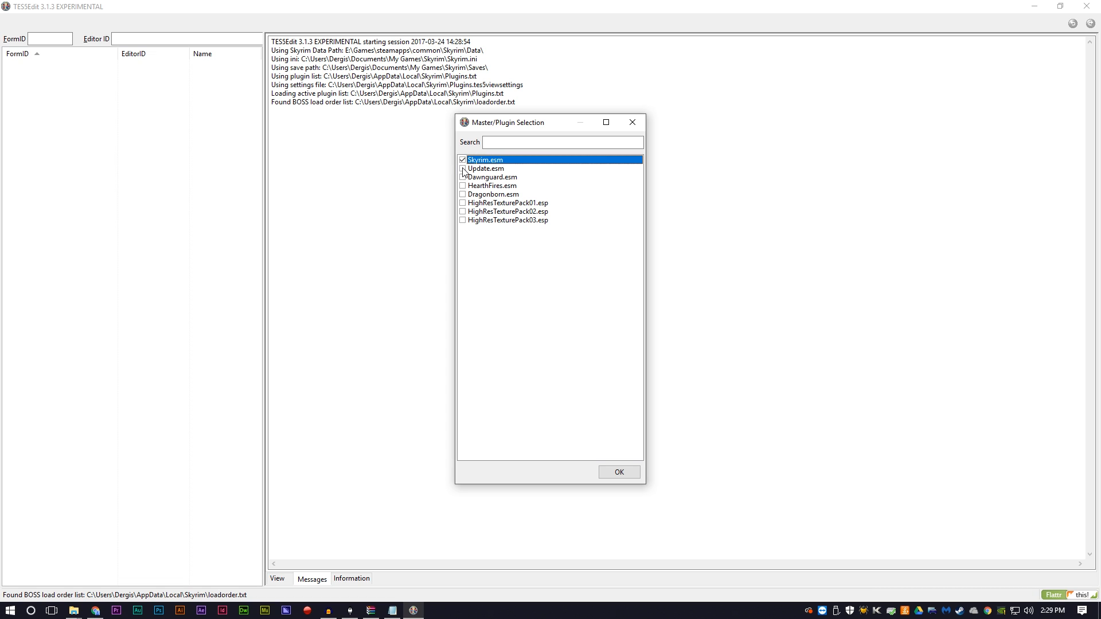
click(463, 168)
click(463, 177)
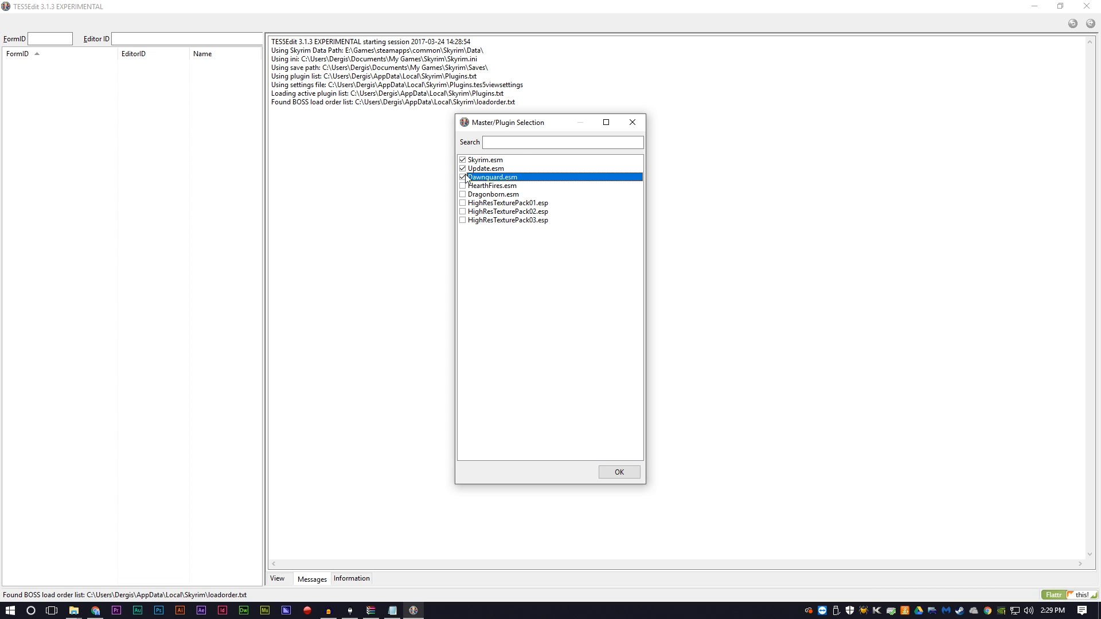
click(619, 473)
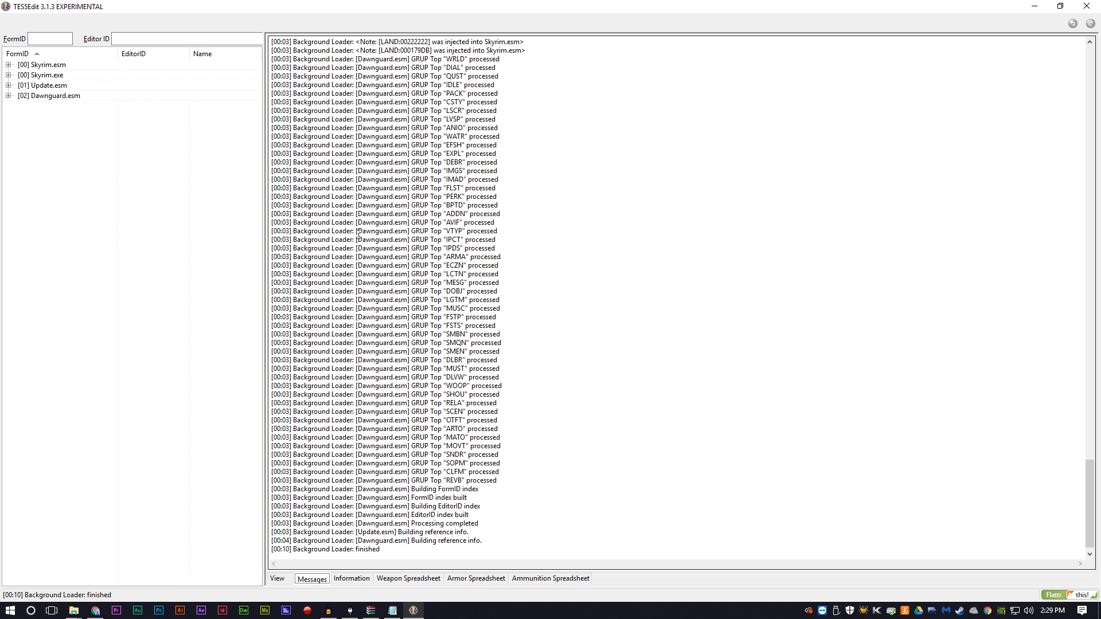
Apply the filter for cleaning to Dawnguard.esm, and expand its record groups for a look before collapsing them
click(51, 96)
right_click(53, 99)
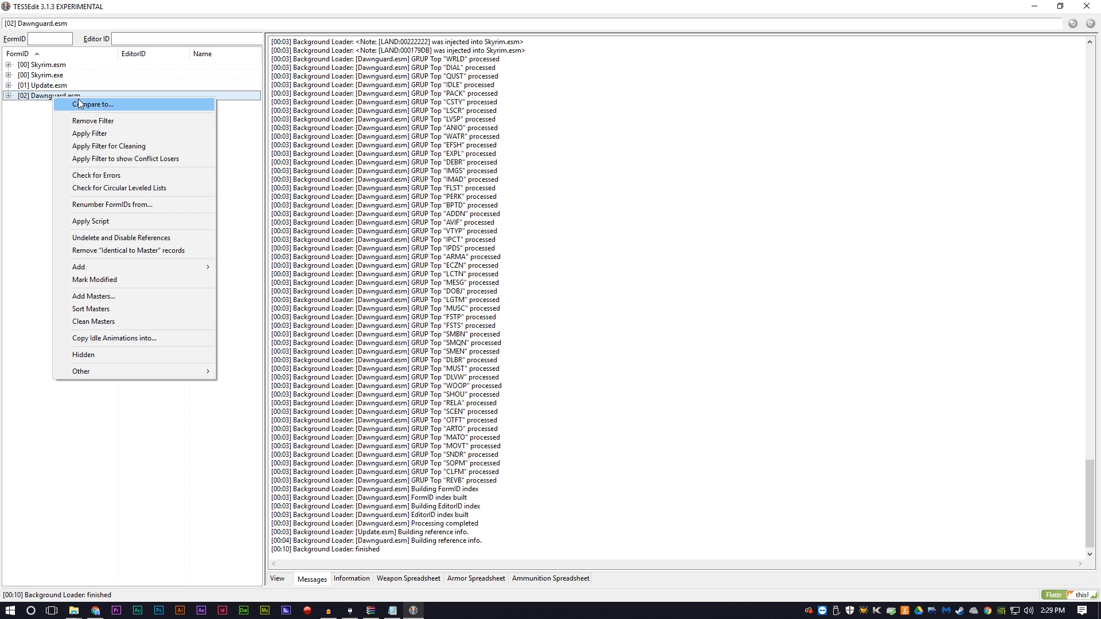
click(106, 148)
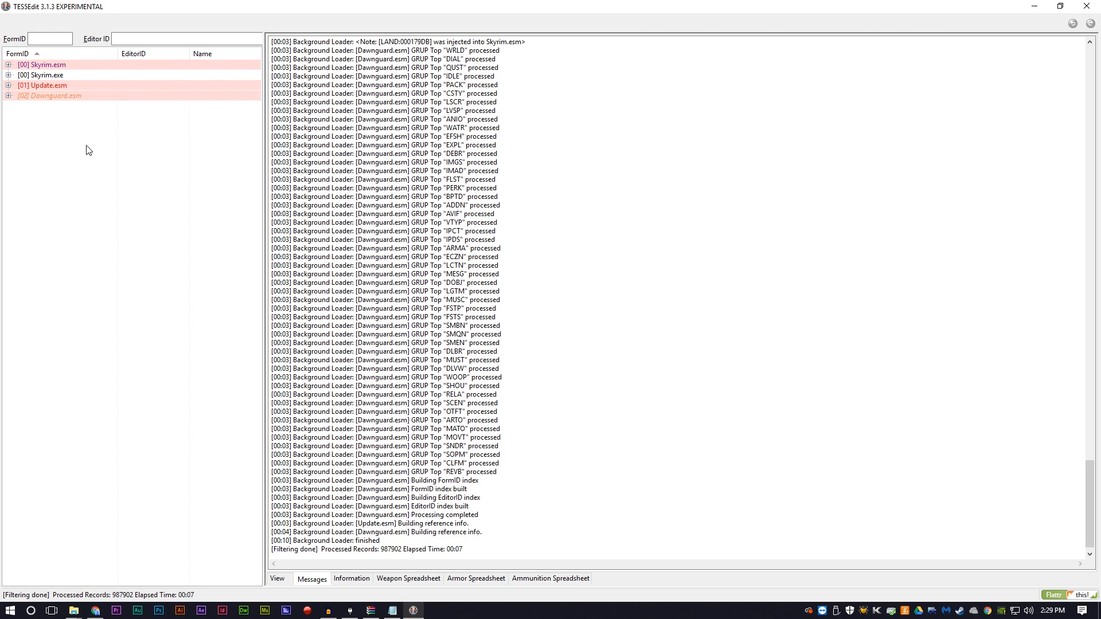
click(8, 96)
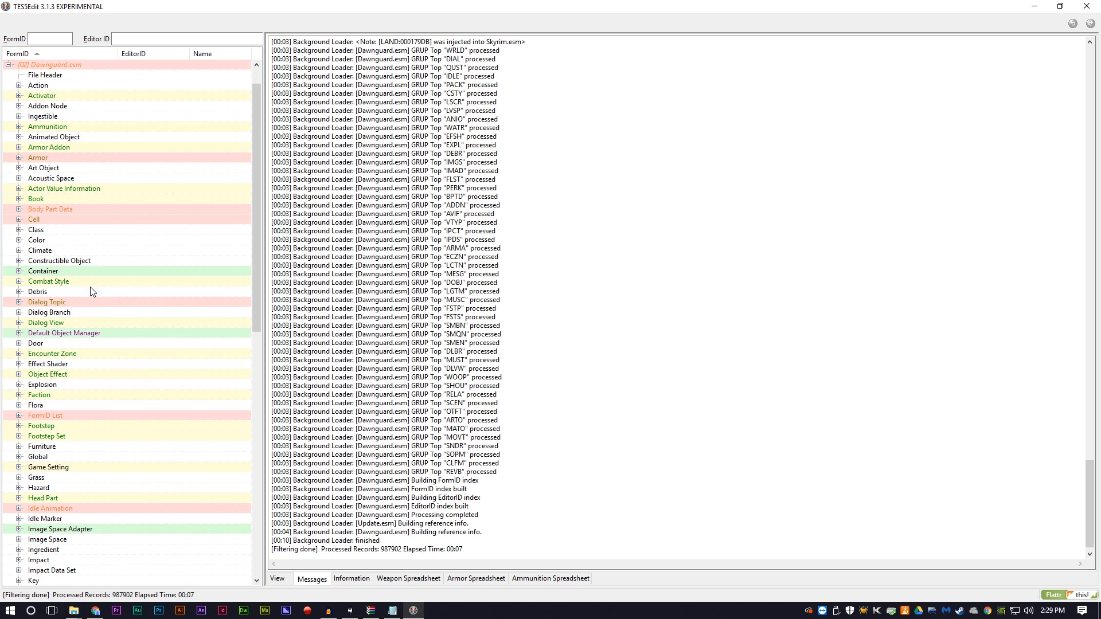
scroll(90, 318, up, 1)
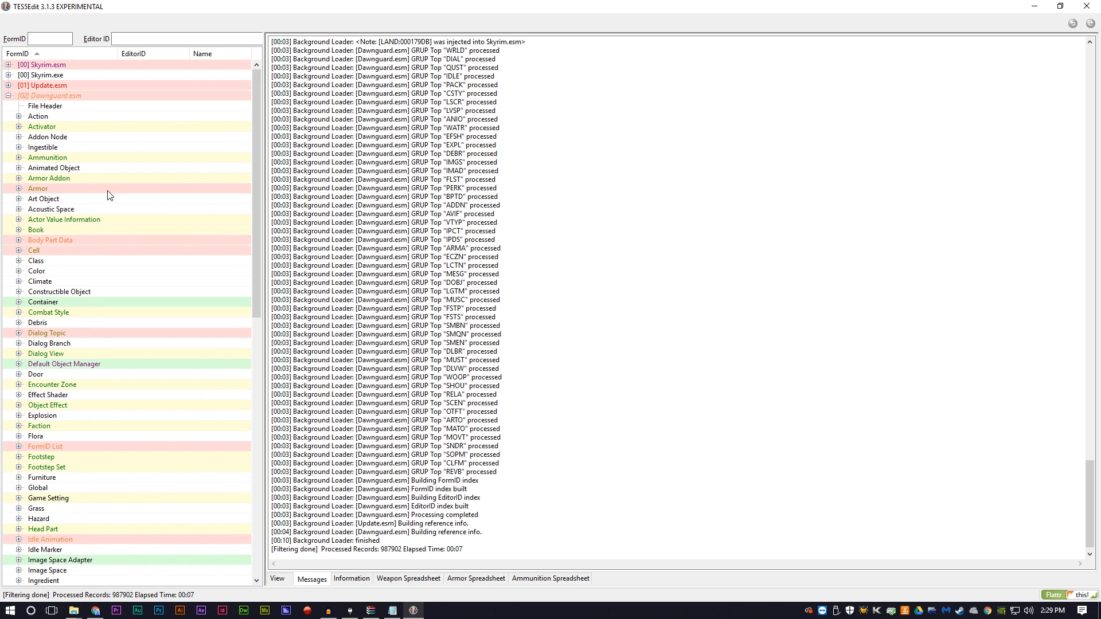
click(8, 96)
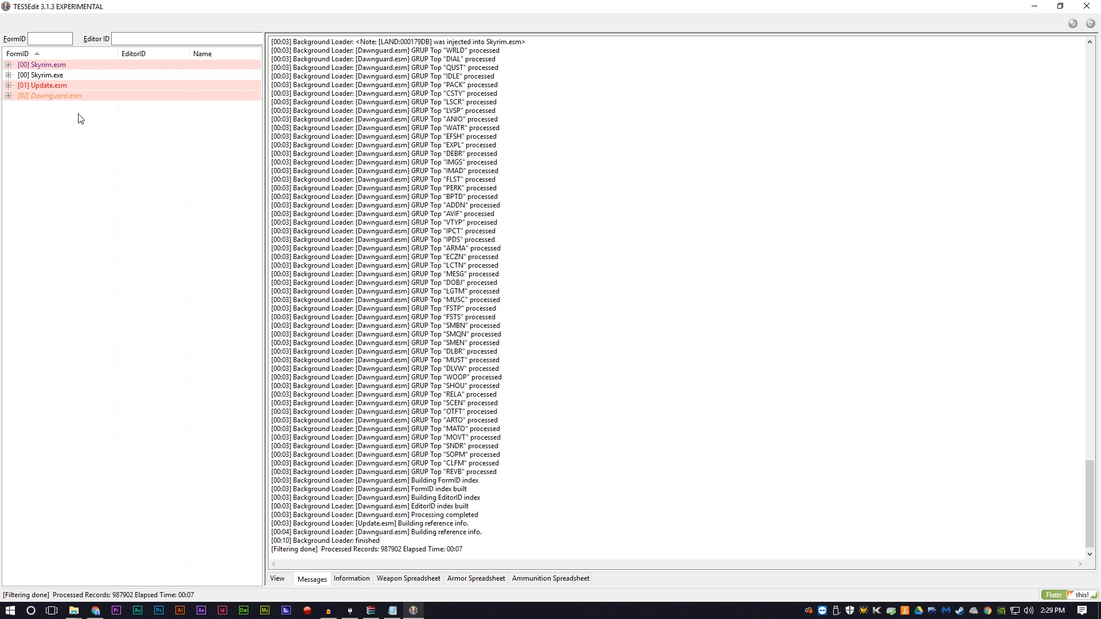
Remove the "Identical to Master" records from Dawnguard.esm, accept the module edit warning and check the processed records count
right_click(52, 97)
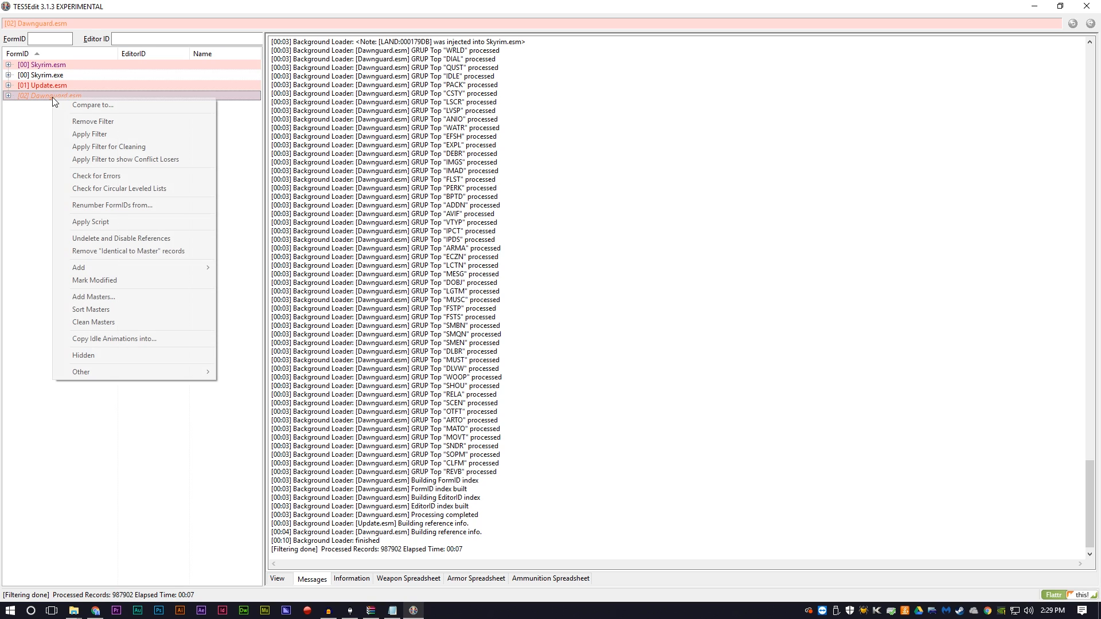
click(119, 253)
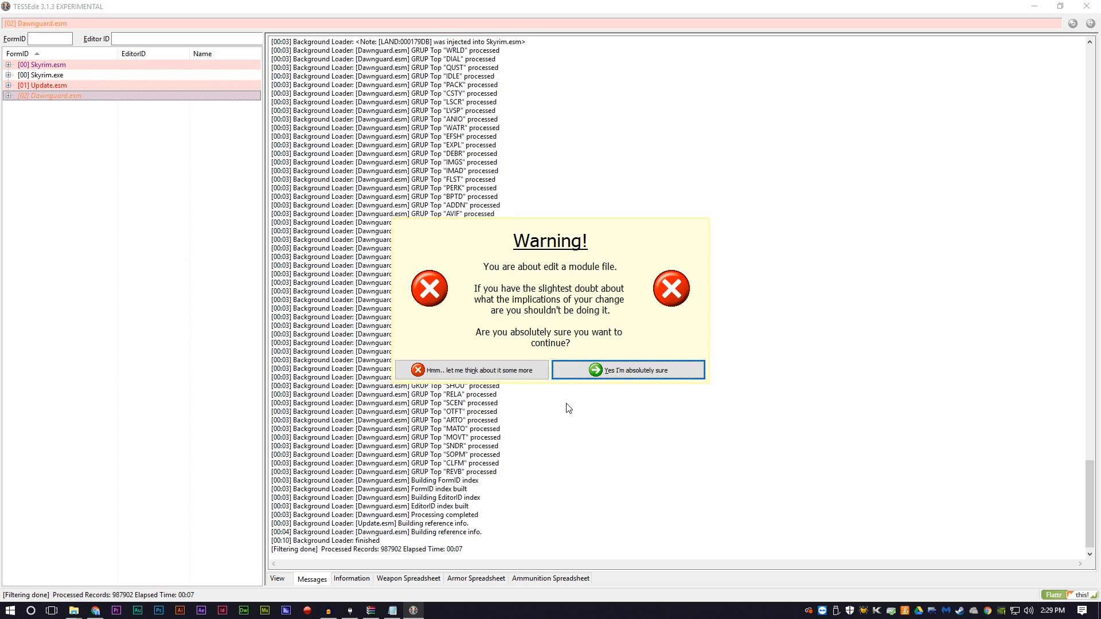
click(617, 372)
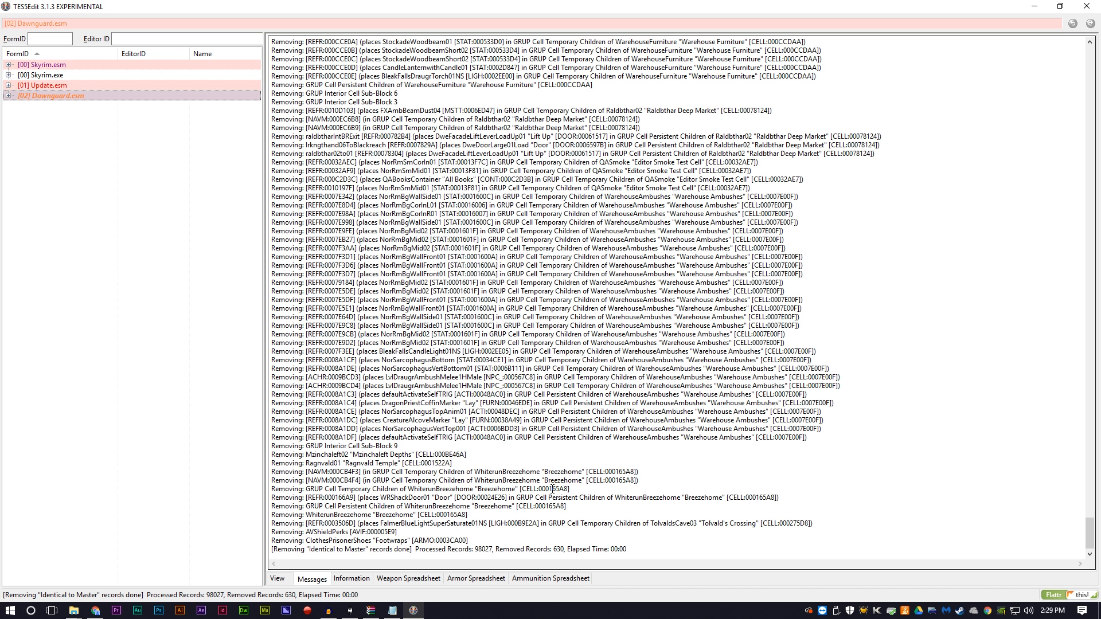
drag(475, 548, 490, 549)
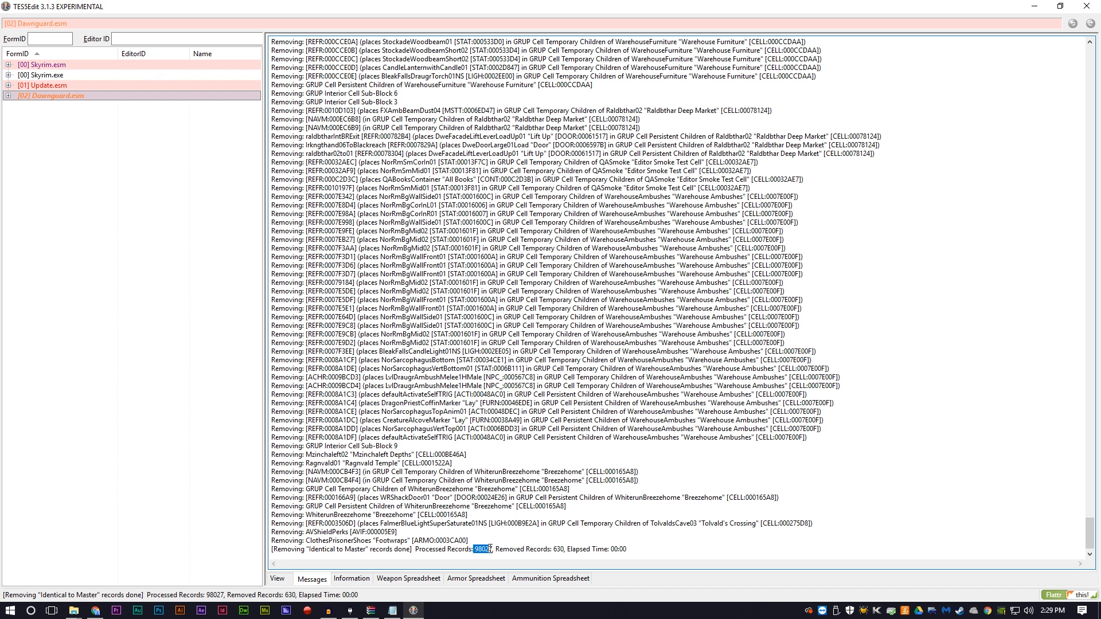
Undelete and disable references in Dawnguard.esm, and close TES5Edit, saving the changed Dawnguard.esm with Backup plugins enabled
click(490, 548)
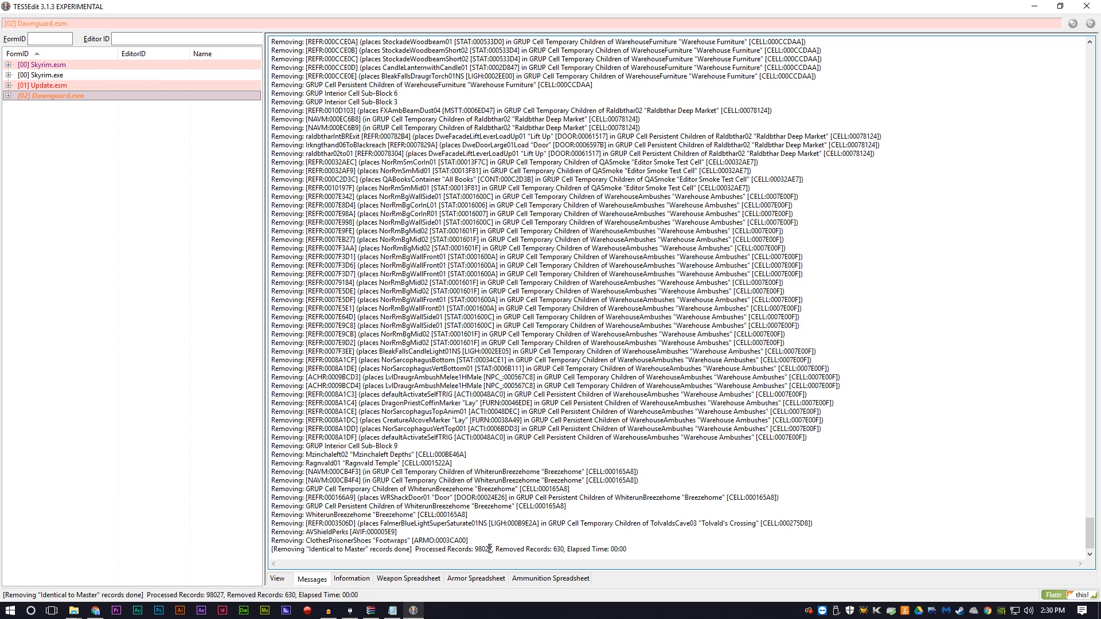
drag(554, 551, 563, 551)
click(554, 550)
right_click(65, 99)
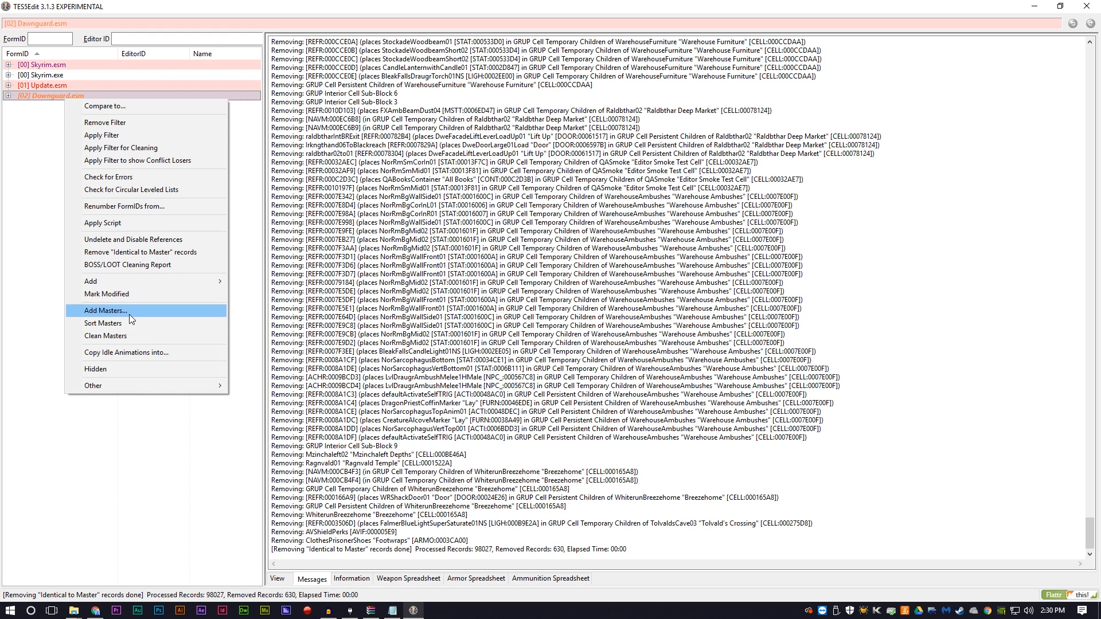
click(121, 241)
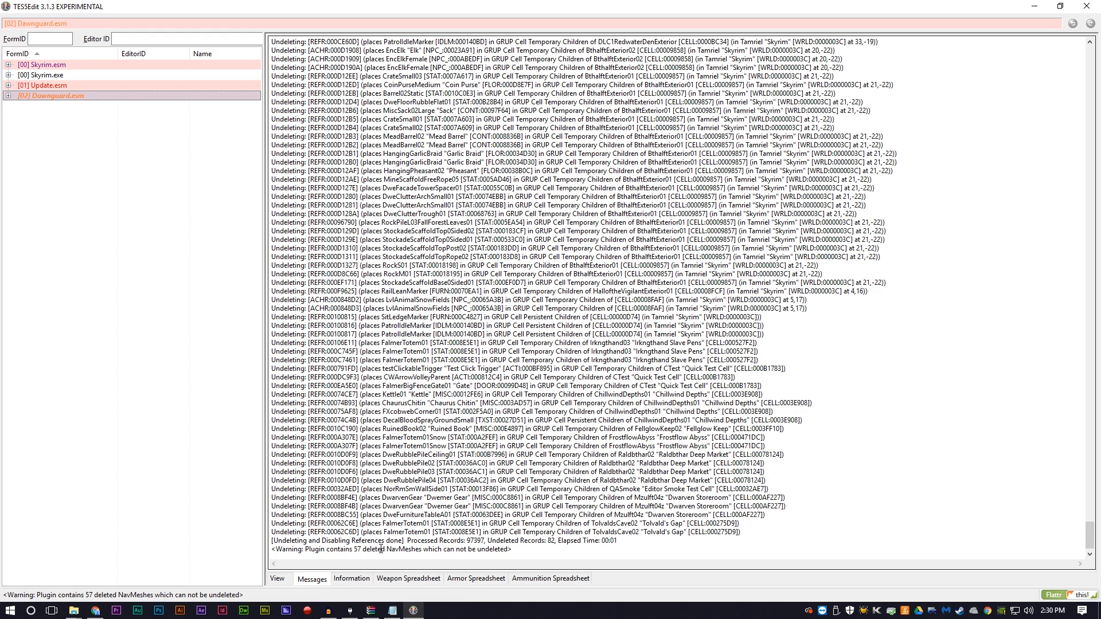
drag(468, 540, 475, 541)
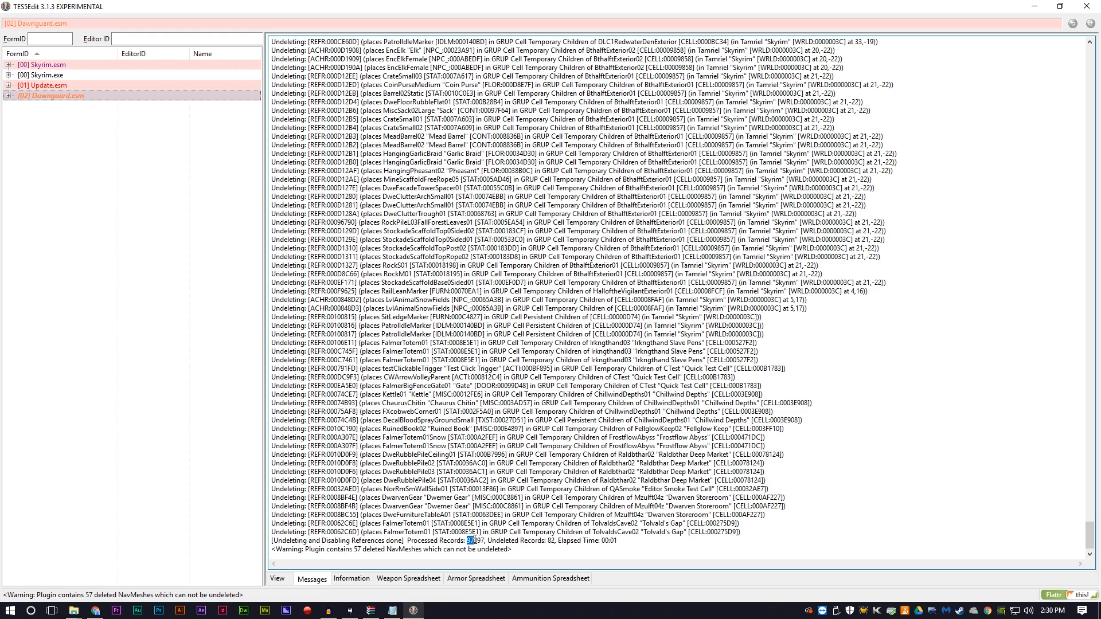
click(488, 540)
double_click(548, 541)
click(1087, 8)
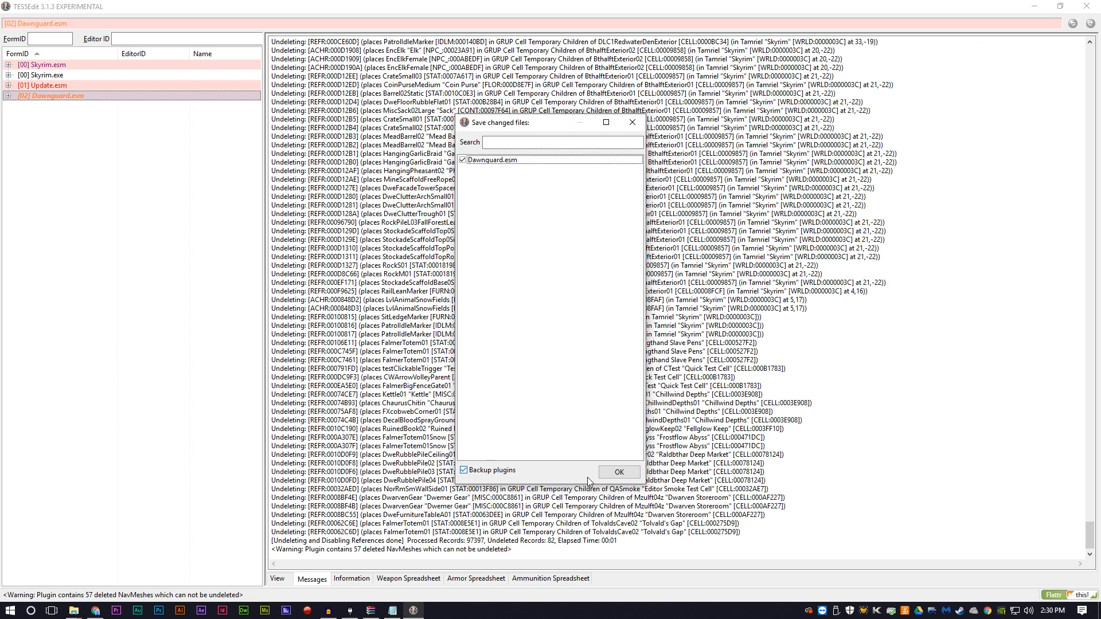
click(619, 472)
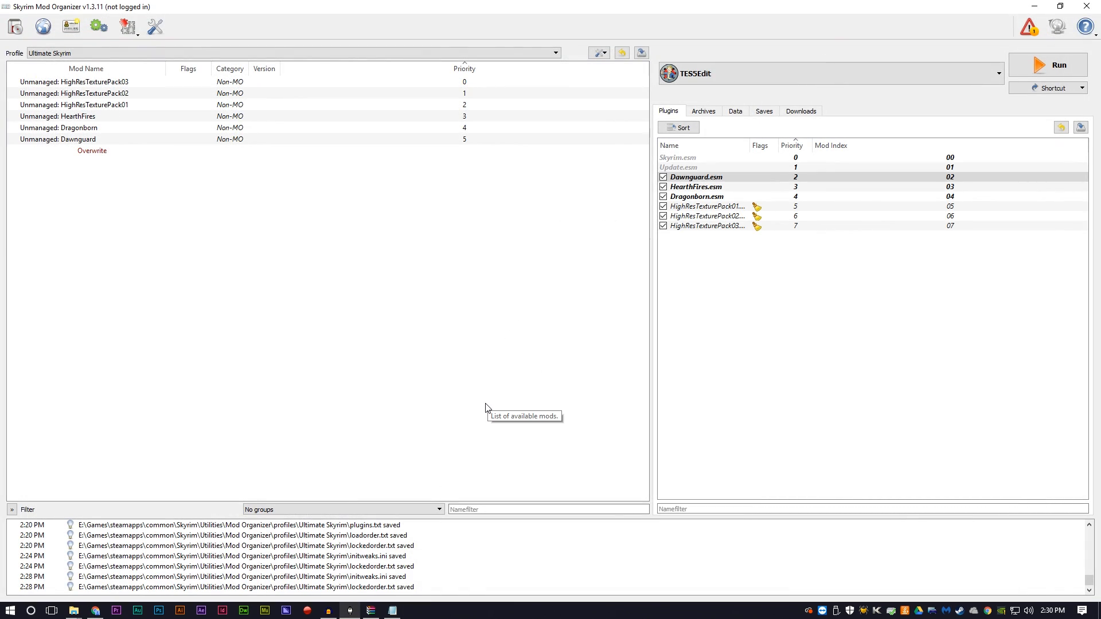
Run TES5Edit again from Mod Organizer and load only Skyrim.esm, Update.esm and HearthFires.esm
click(1056, 70)
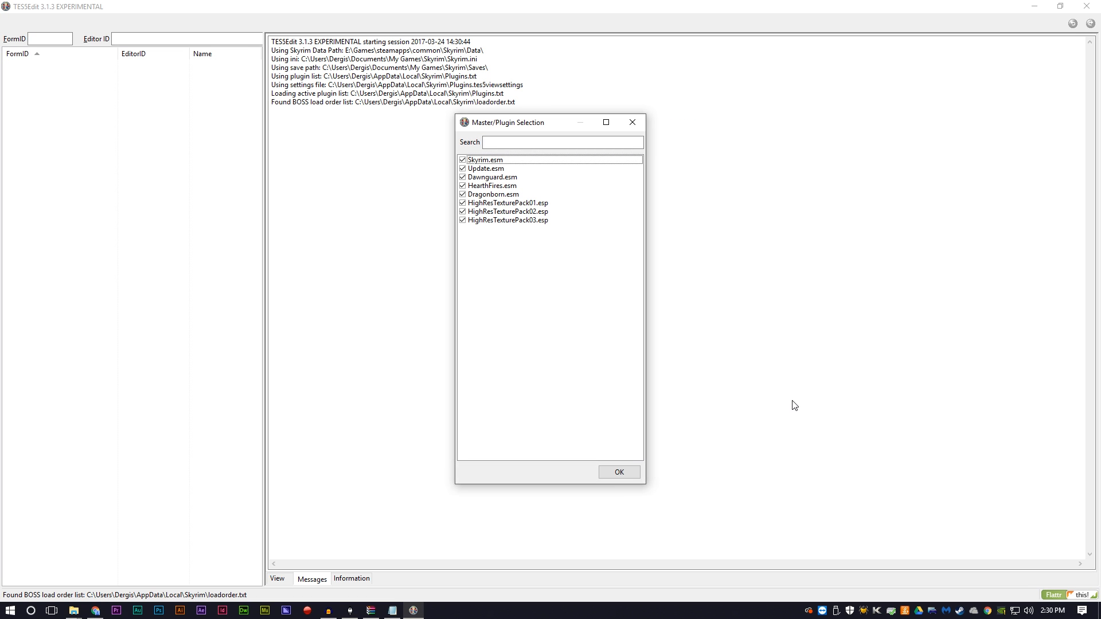
right_click(496, 190)
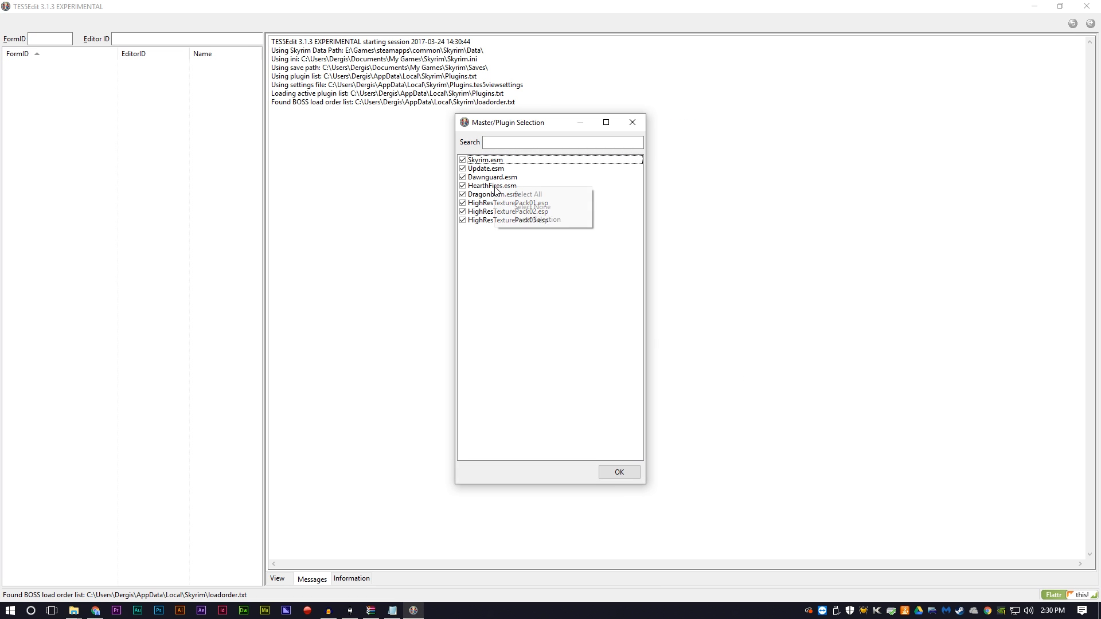
click(530, 220)
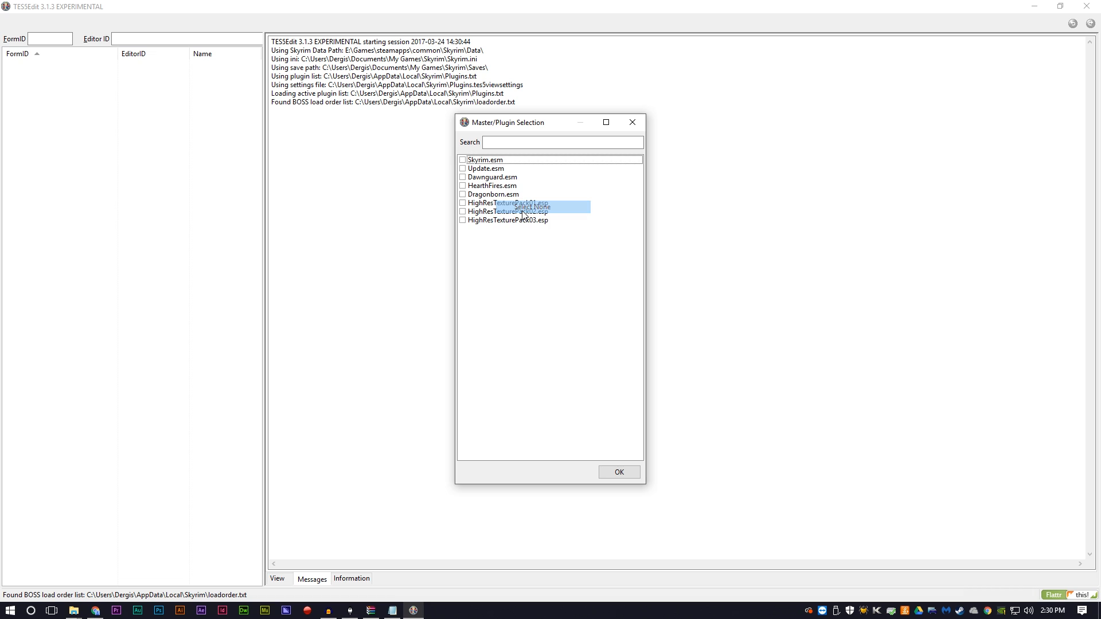
click(463, 161)
click(462, 169)
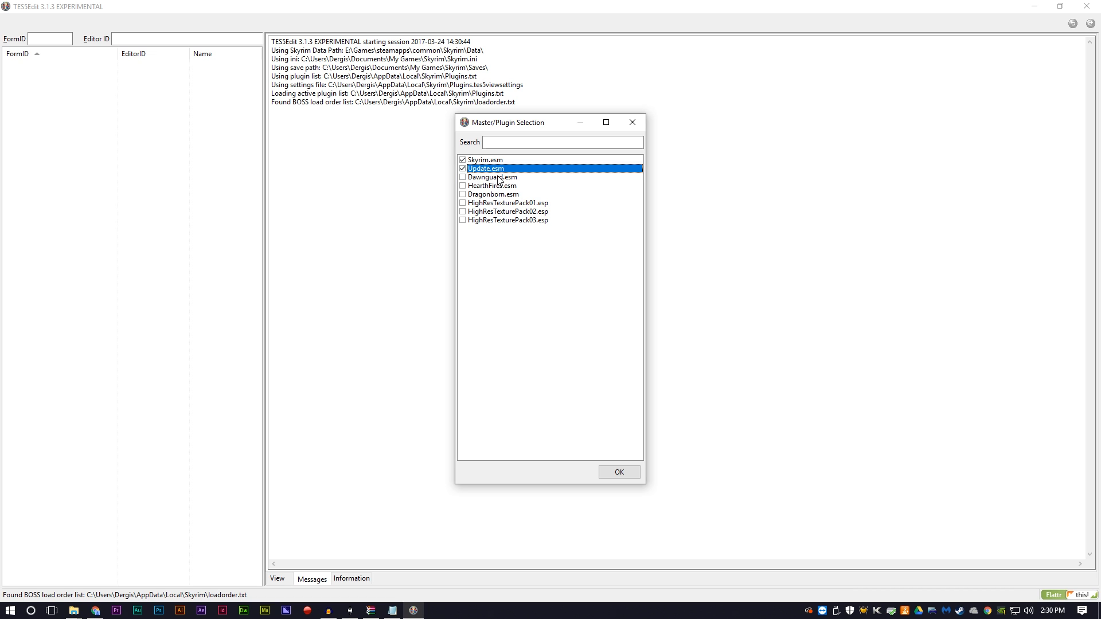
click(462, 186)
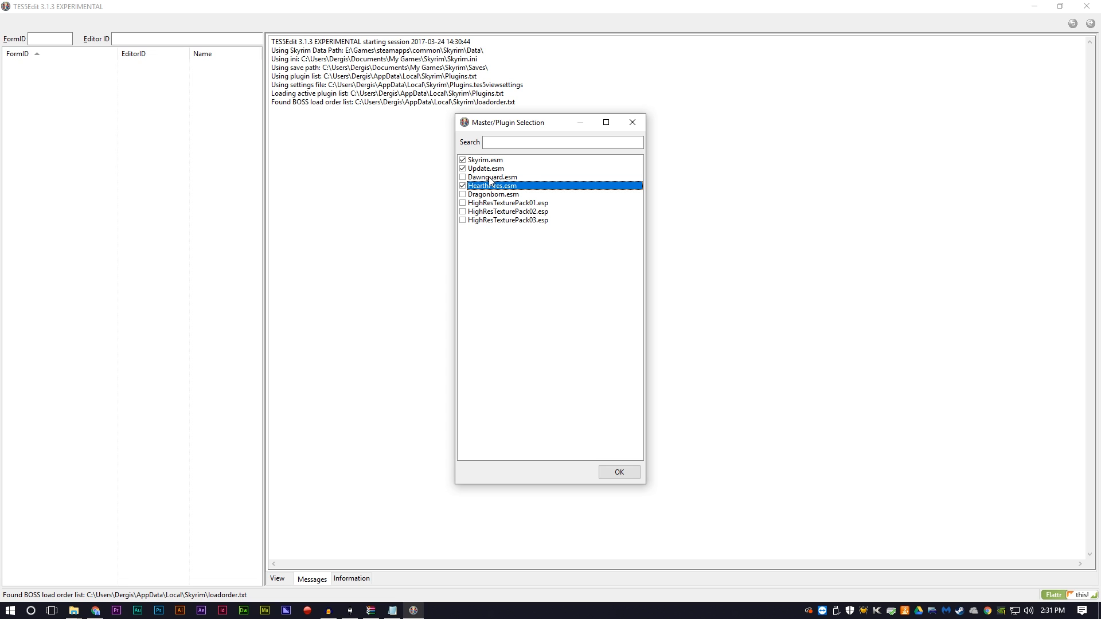
click(617, 473)
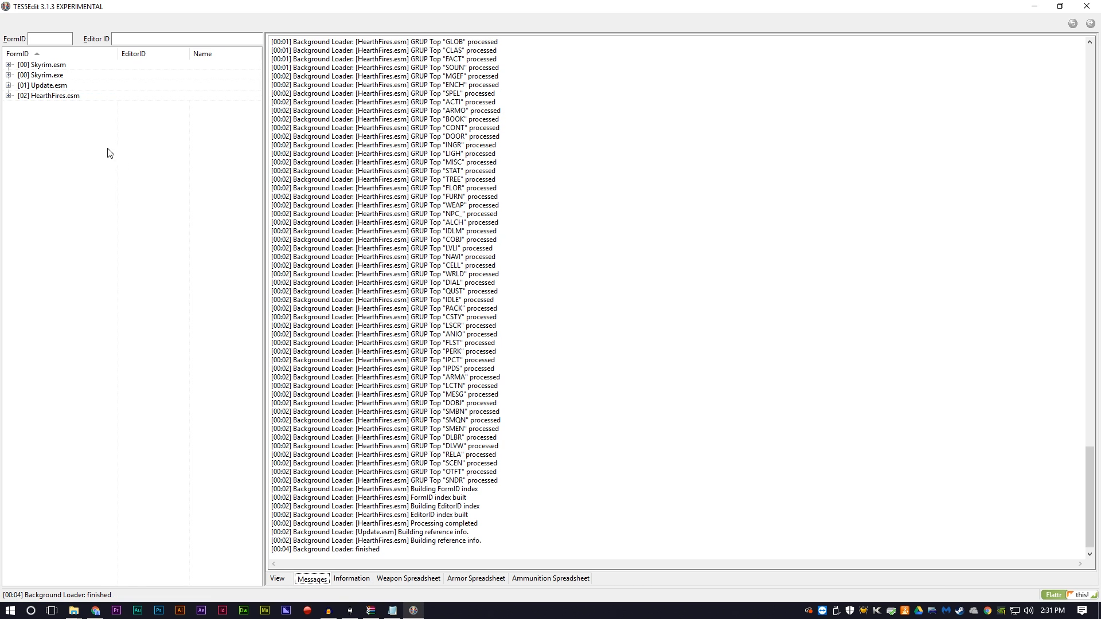
Apply the filter for cleaning to HearthFires.esm and remove its "Identical to Master" records, accepting the module edit warning
right_click(49, 98)
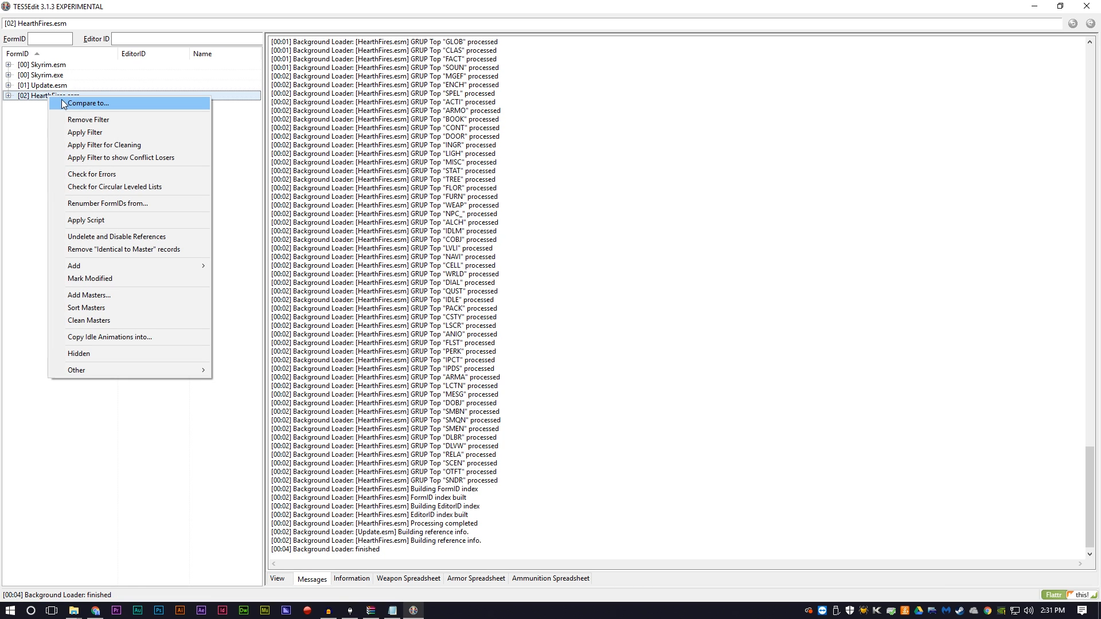
click(98, 145)
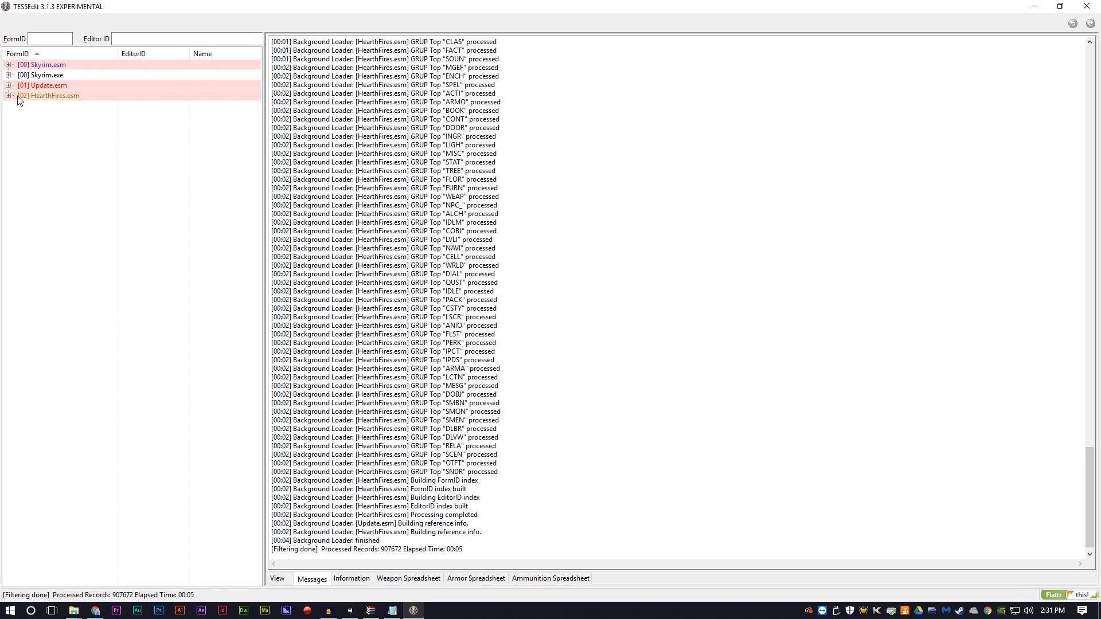
right_click(71, 96)
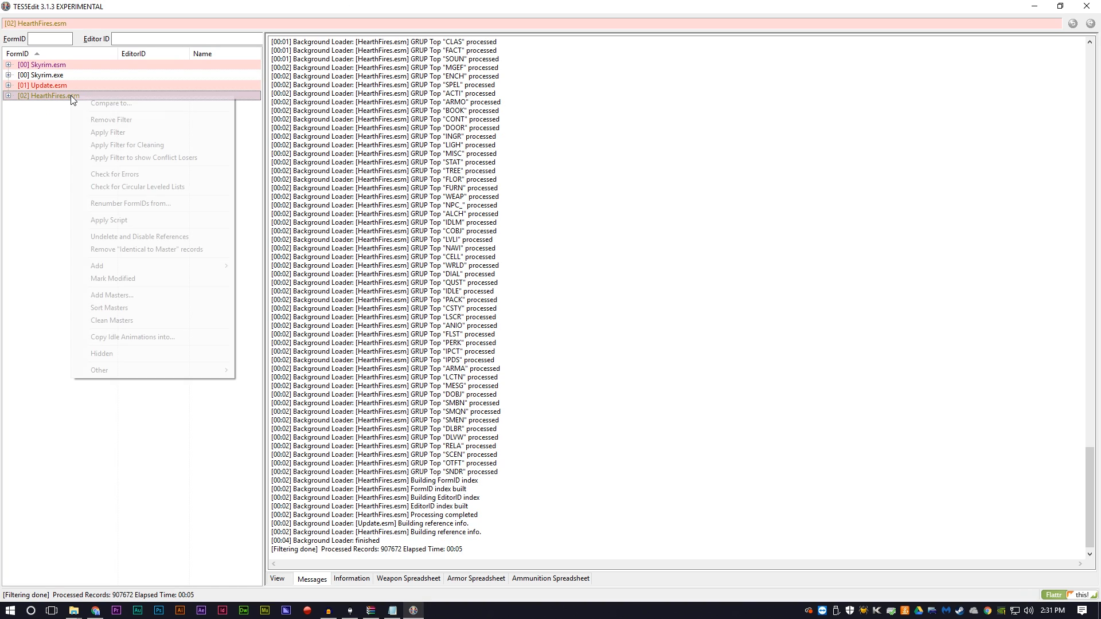
click(136, 250)
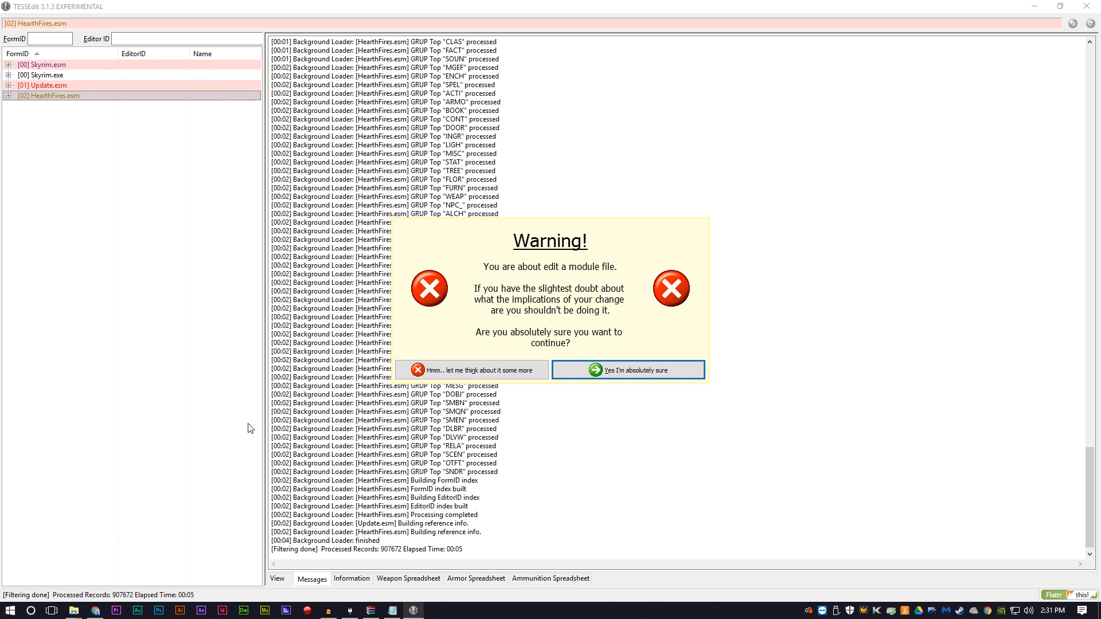
click(636, 376)
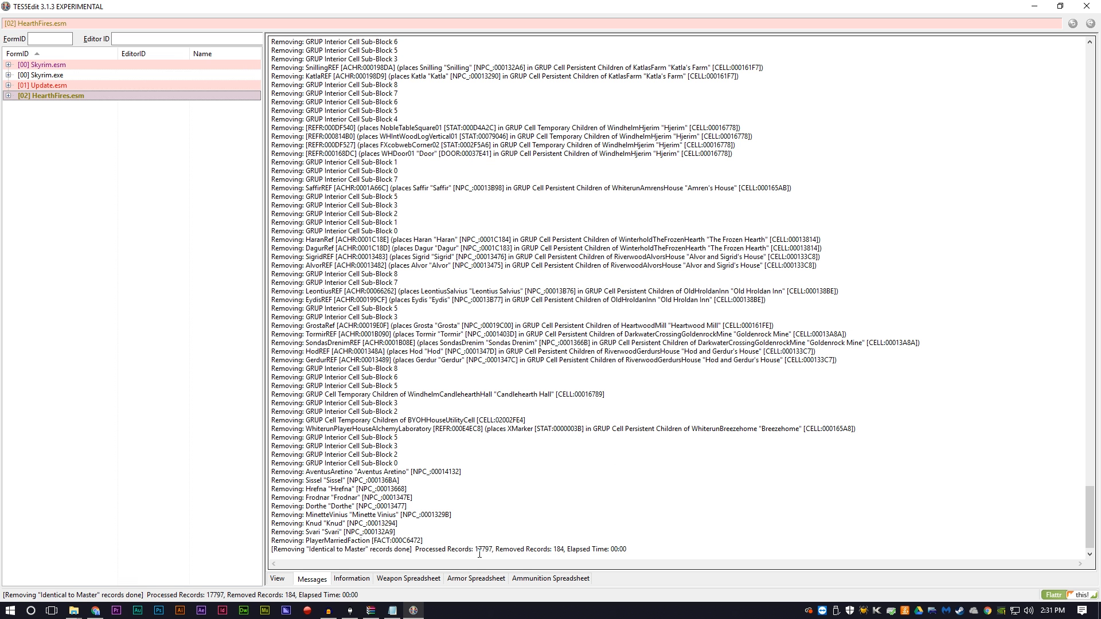
Undelete and disable references in HearthFires.esm, and close TES5Edit, saving the changed HearthFires.esm with Backup plugins enabled
right_click(46, 96)
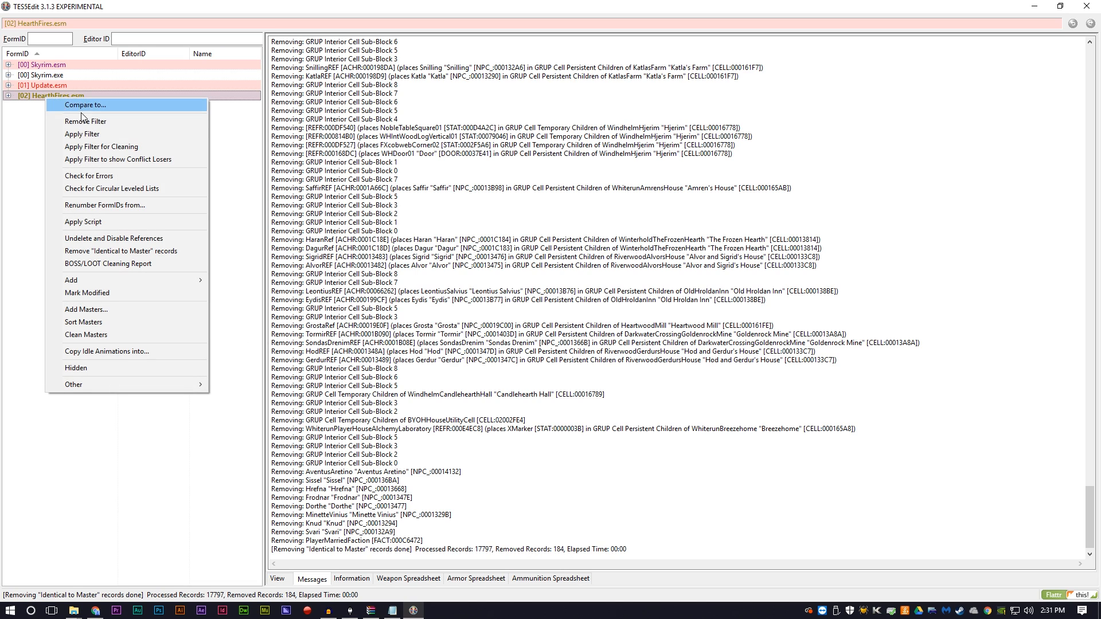
click(135, 240)
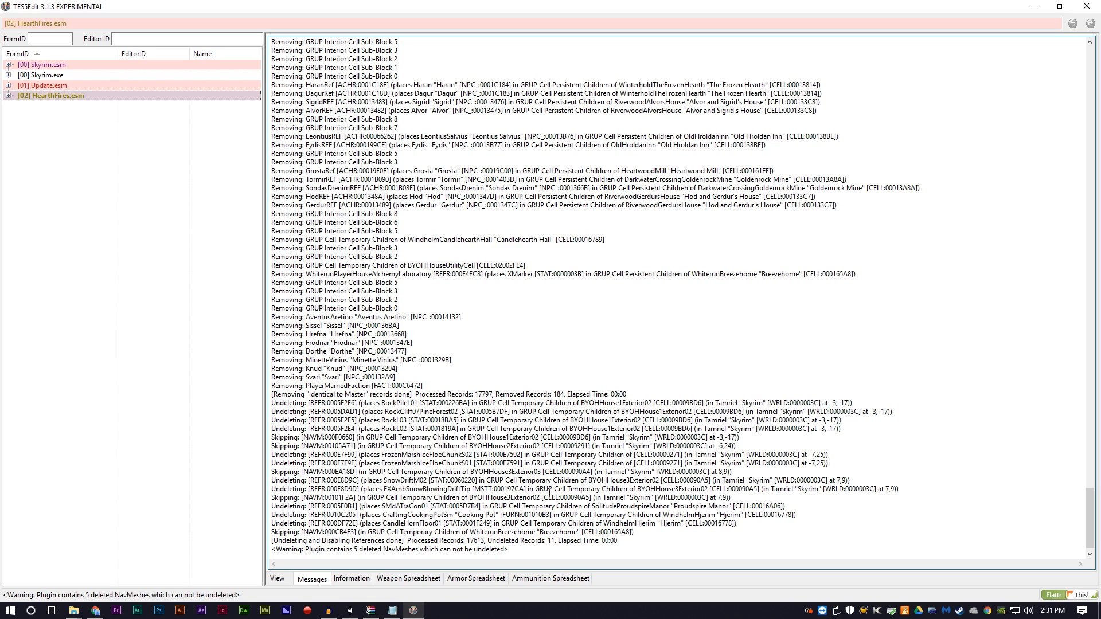
click(1087, 6)
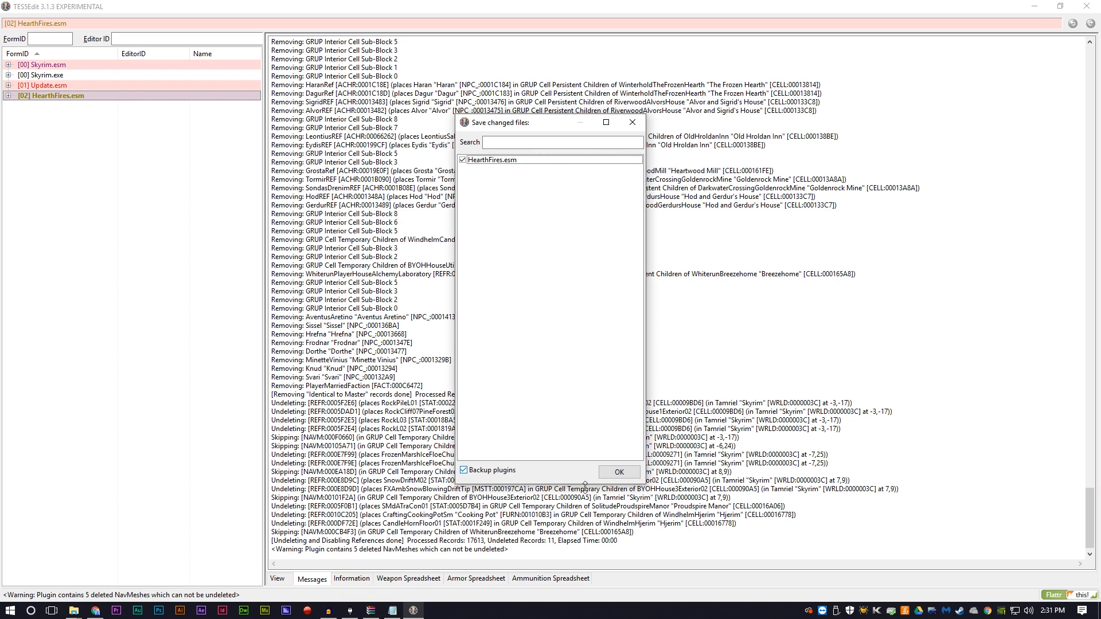
click(619, 472)
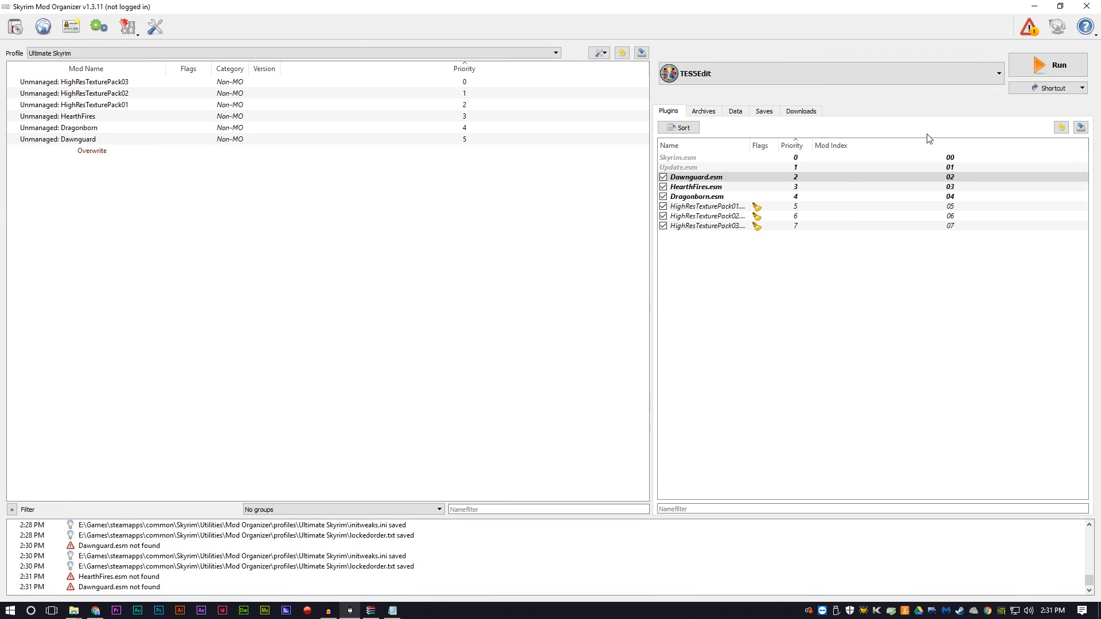
Run TES5Edit from Mod Organizer once more and load only Skyrim.esm, Update.esm and Dragonborn.esm
click(1039, 64)
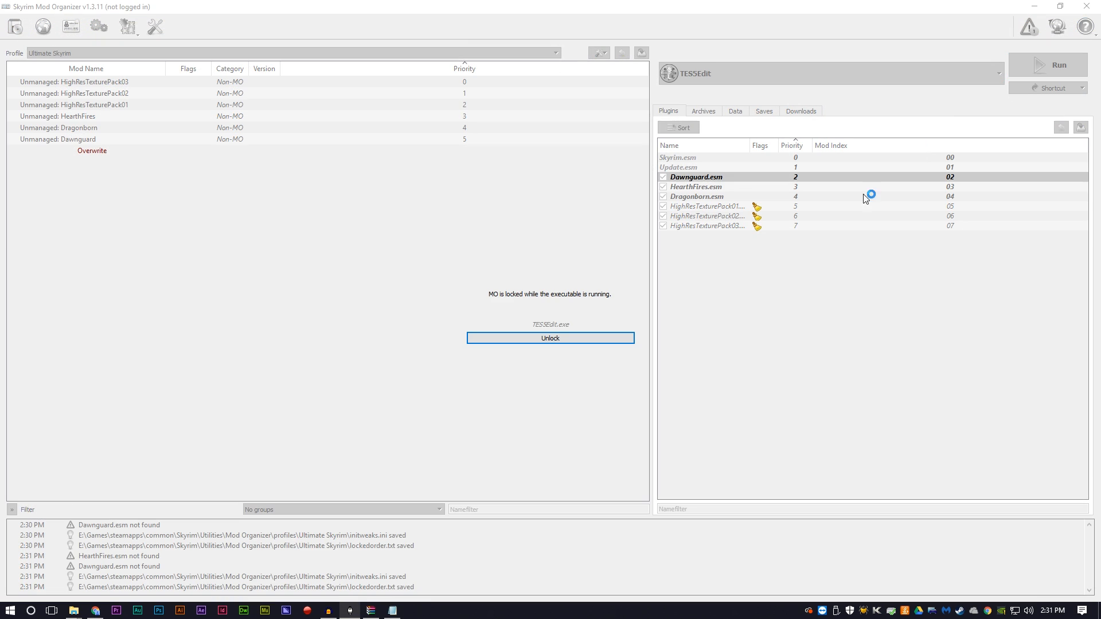
right_click(511, 202)
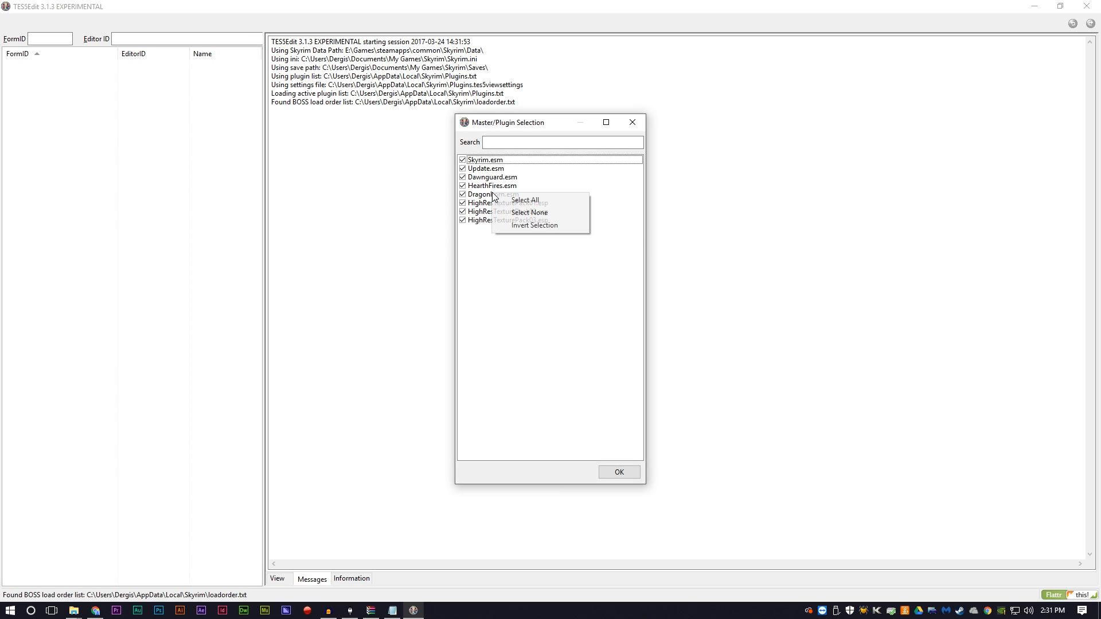
click(515, 211)
click(463, 159)
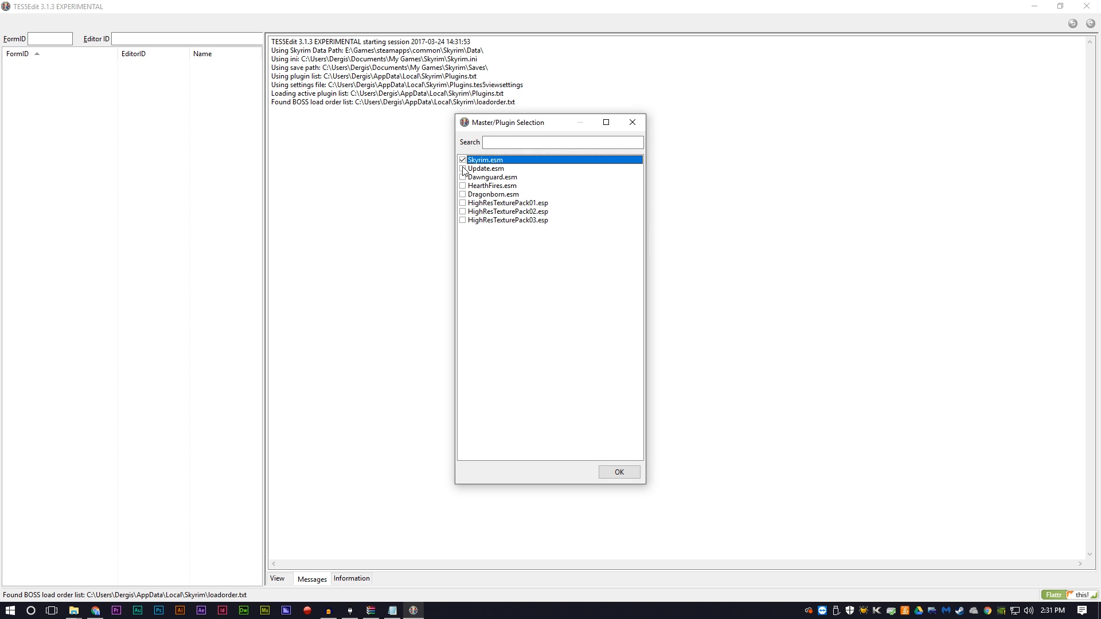
click(463, 169)
click(463, 194)
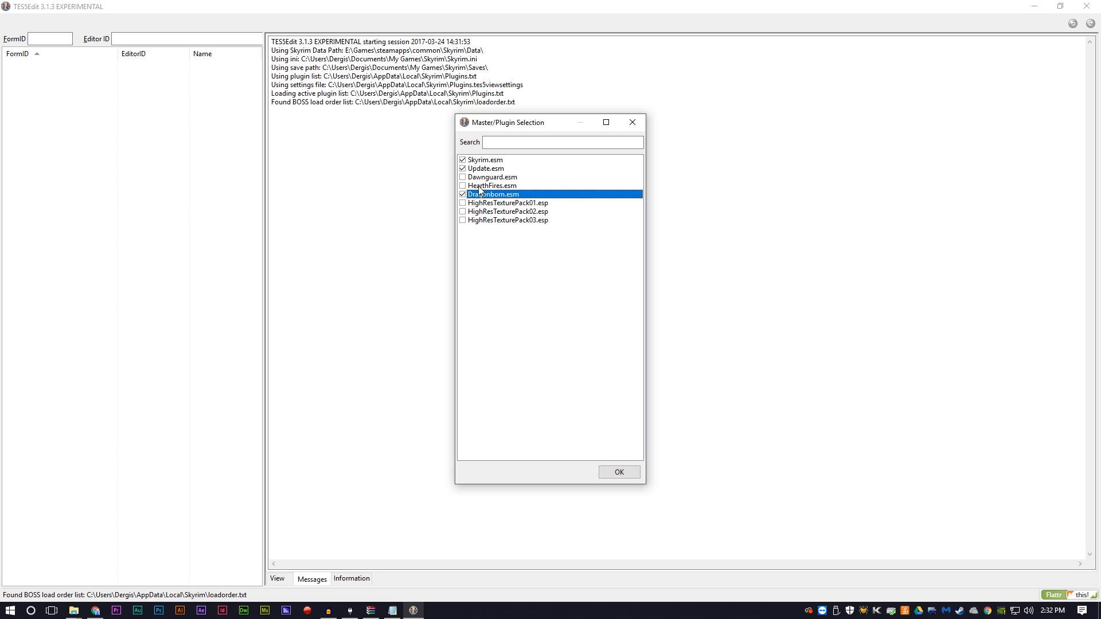
click(606, 473)
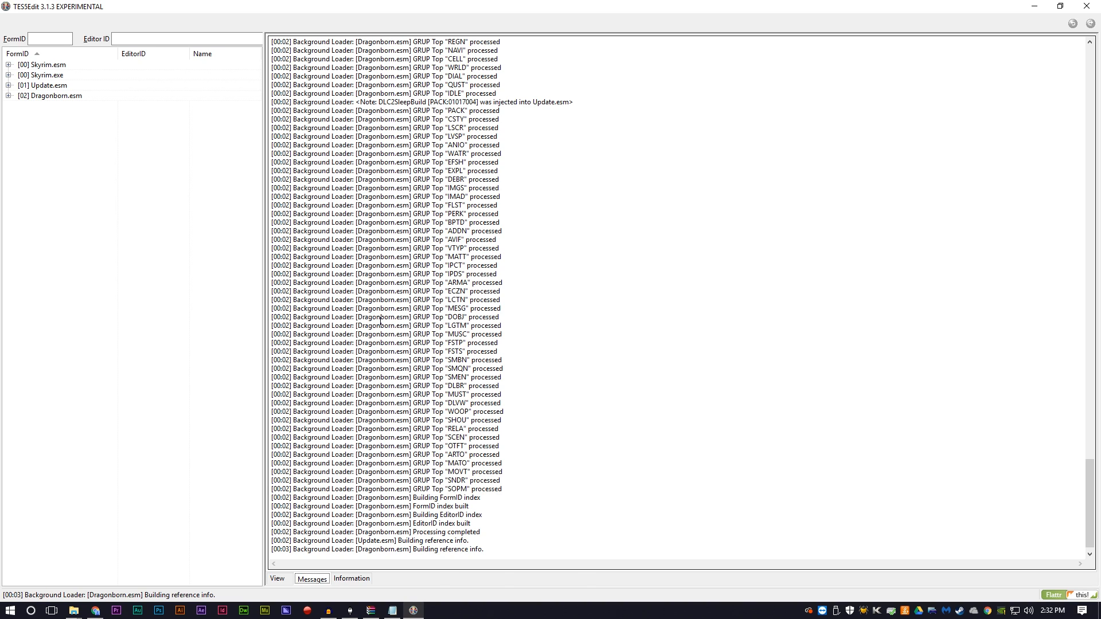
Apply the filter for cleaning to Dragonborn.esm and remove its "Identical to Master" records, accepting the module edit warning
click(53, 96)
right_click(53, 96)
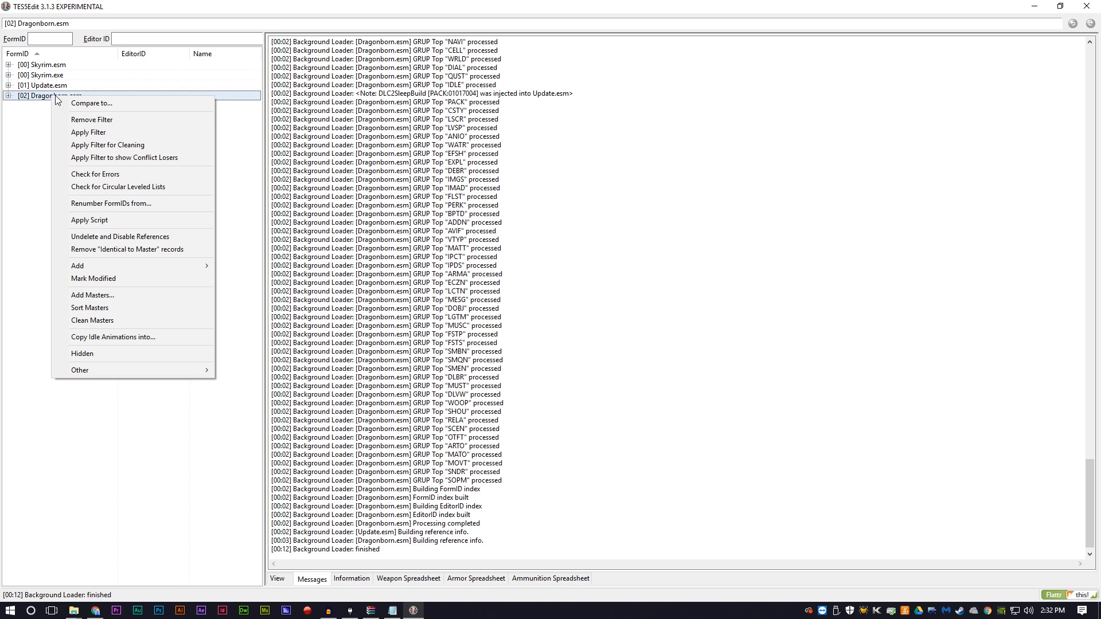
click(112, 145)
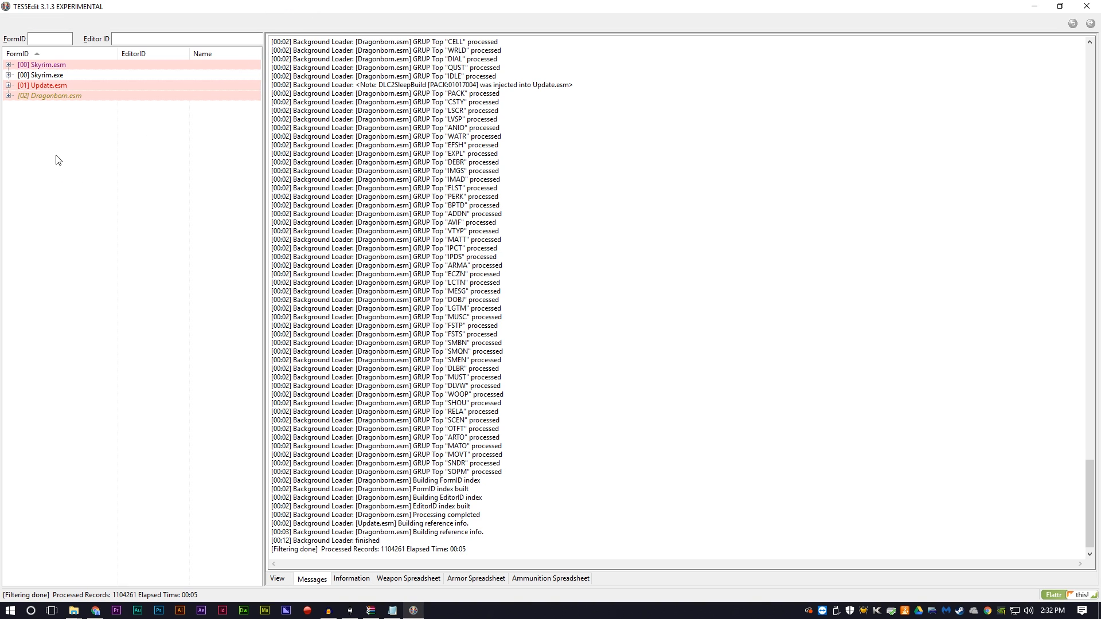
right_click(50, 96)
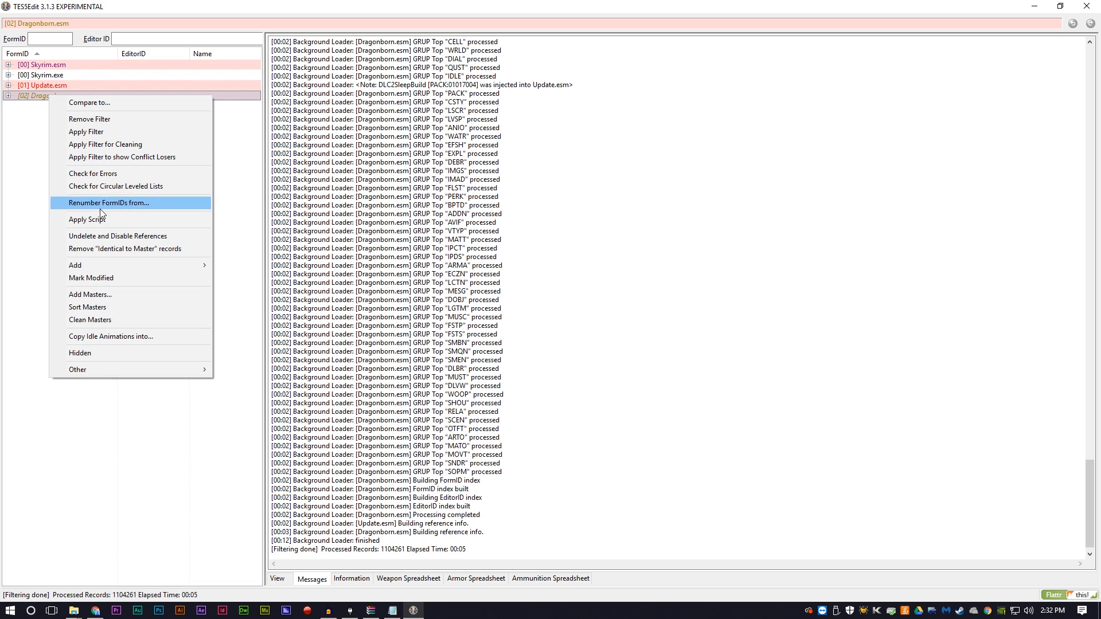
click(103, 250)
click(665, 378)
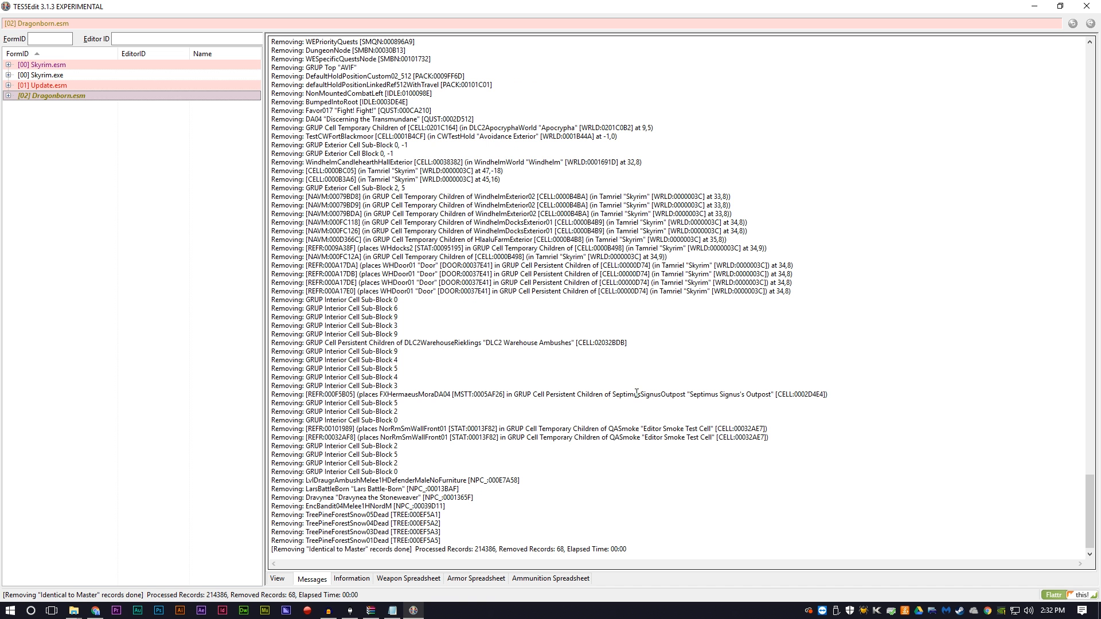
double_click(557, 549)
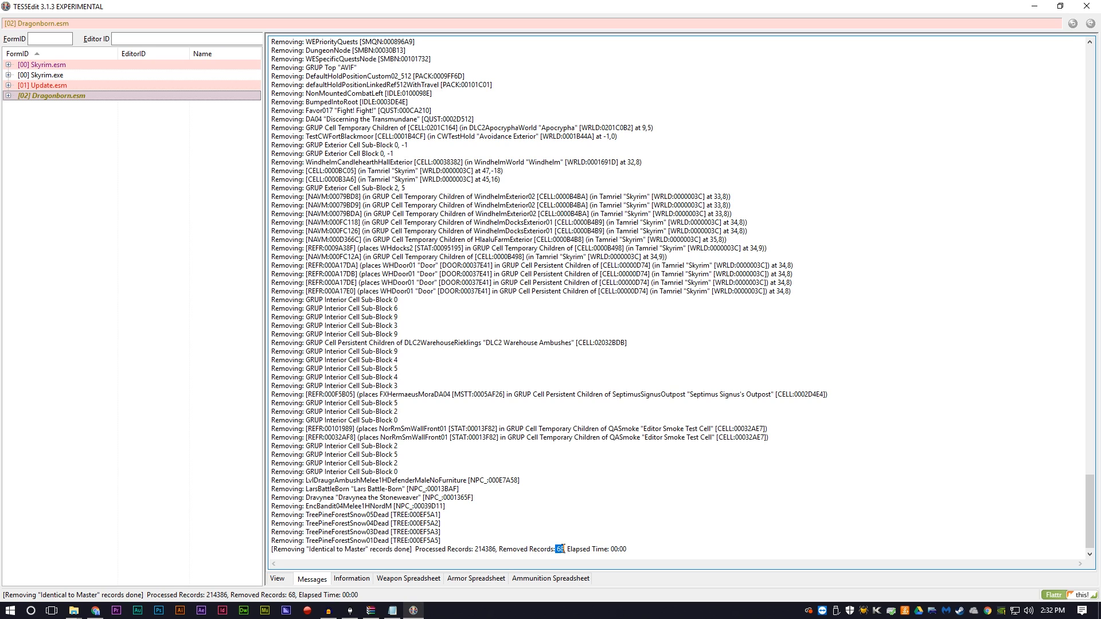
Undelete and disable references in Dragonborn.esm, and close TES5Edit after checking the undeleted records count
right_click(51, 96)
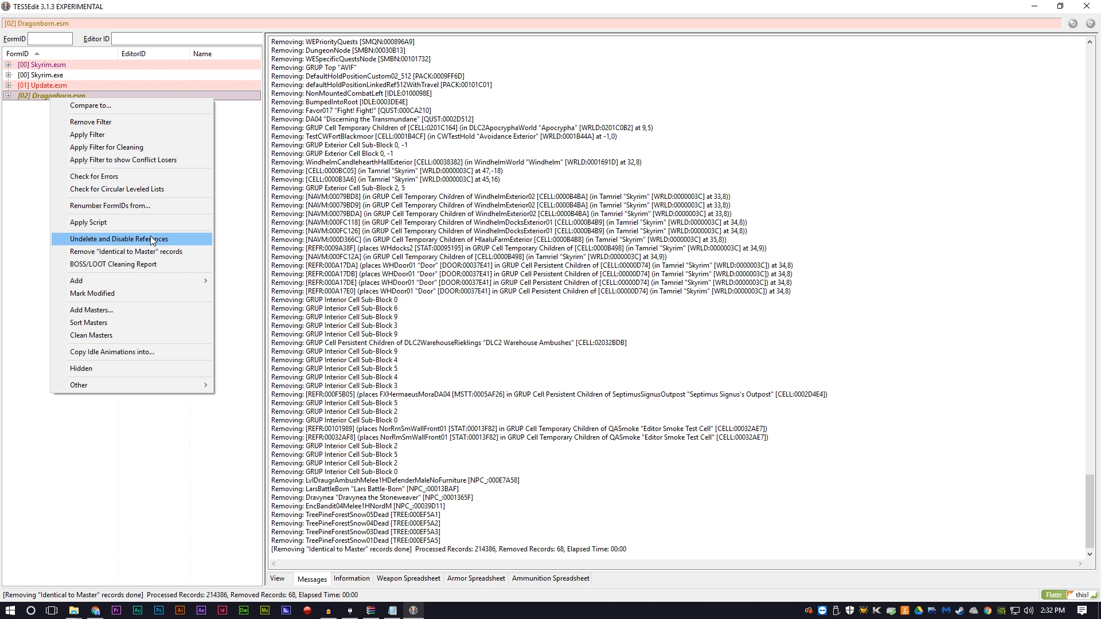
click(157, 240)
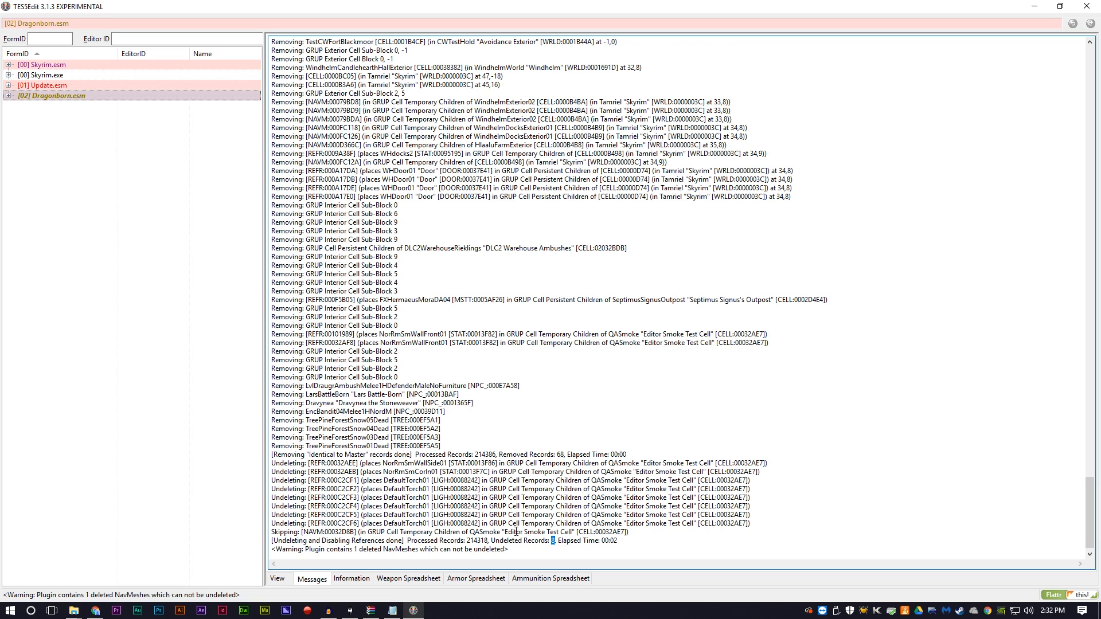
click(518, 501)
double_click(551, 540)
click(546, 507)
click(1086, 7)
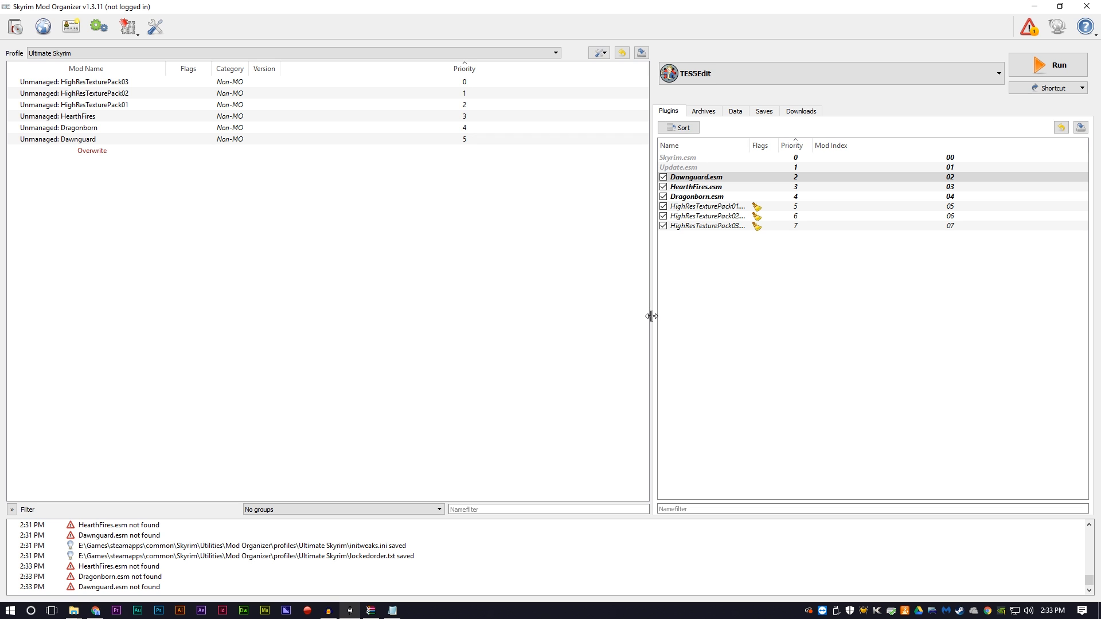
Widen the plugin list area of Mod Organizer by narrowing the mod list beside it
drag(651, 316, 594, 319)
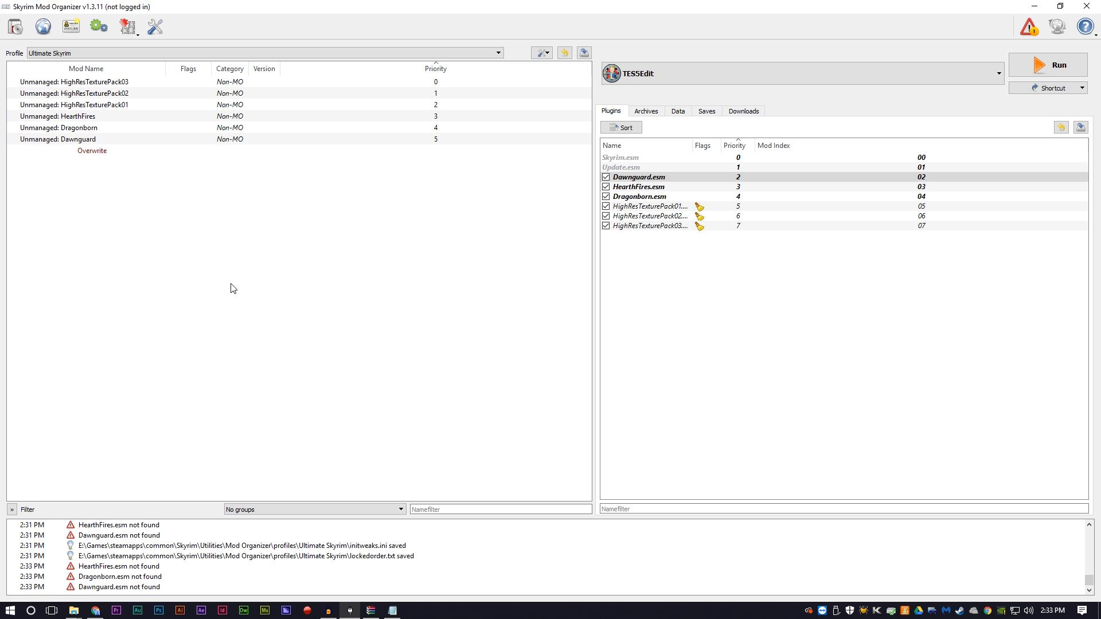
Switch to Chrome and download the main file Better Animal Footsteps 1.5 with the mod manager from its Nexus page
click(871, 349)
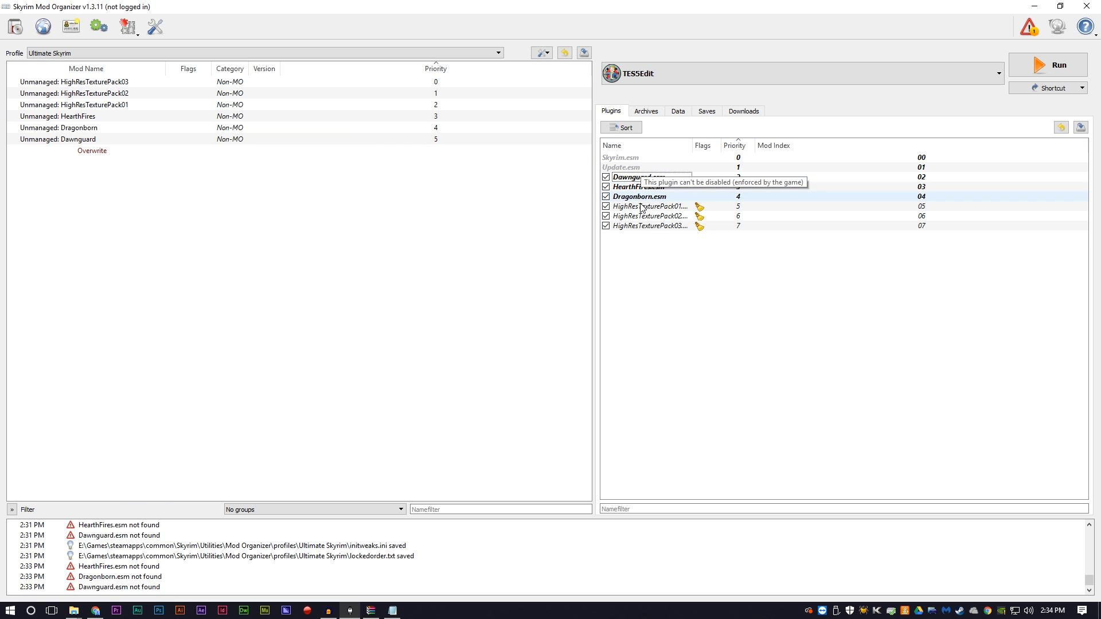
click(95, 611)
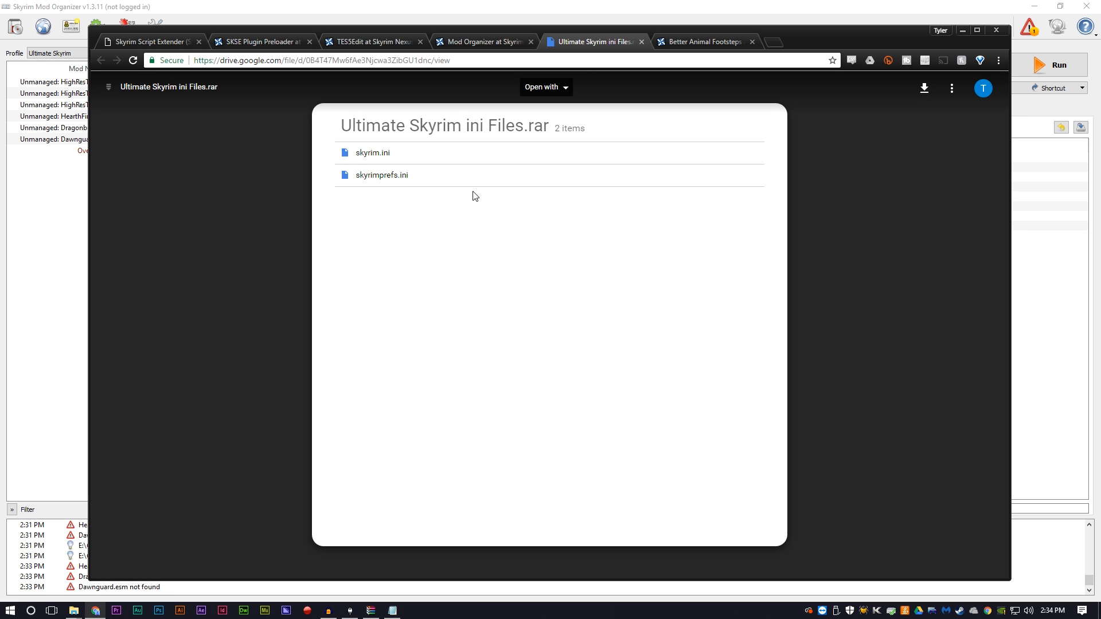
click(679, 41)
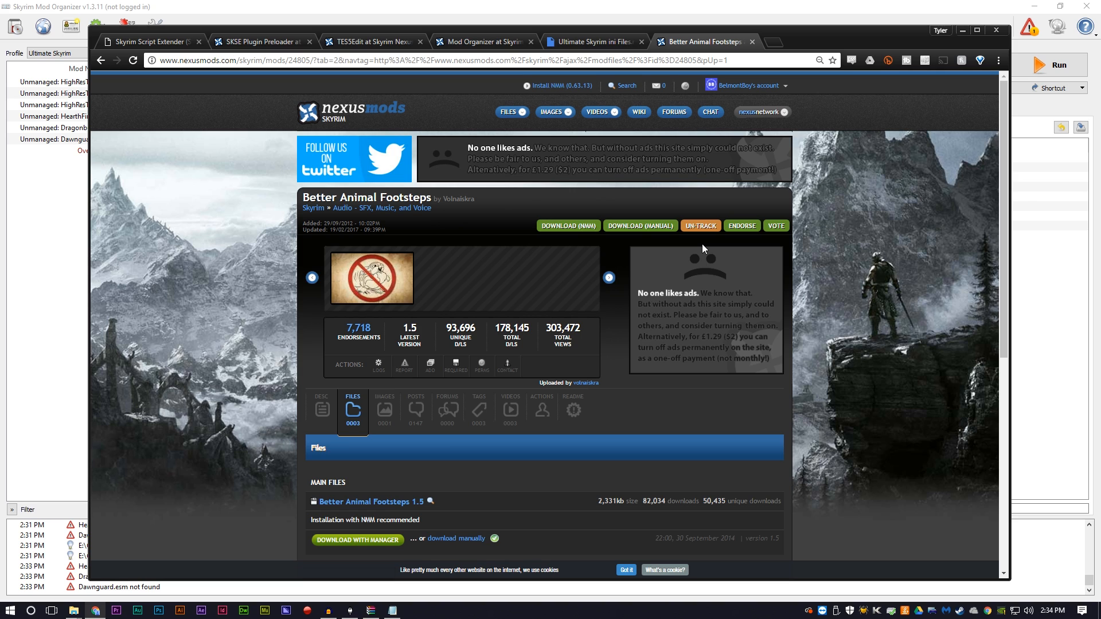
scroll(701, 243, down, 1)
scroll(657, 273, down, 1)
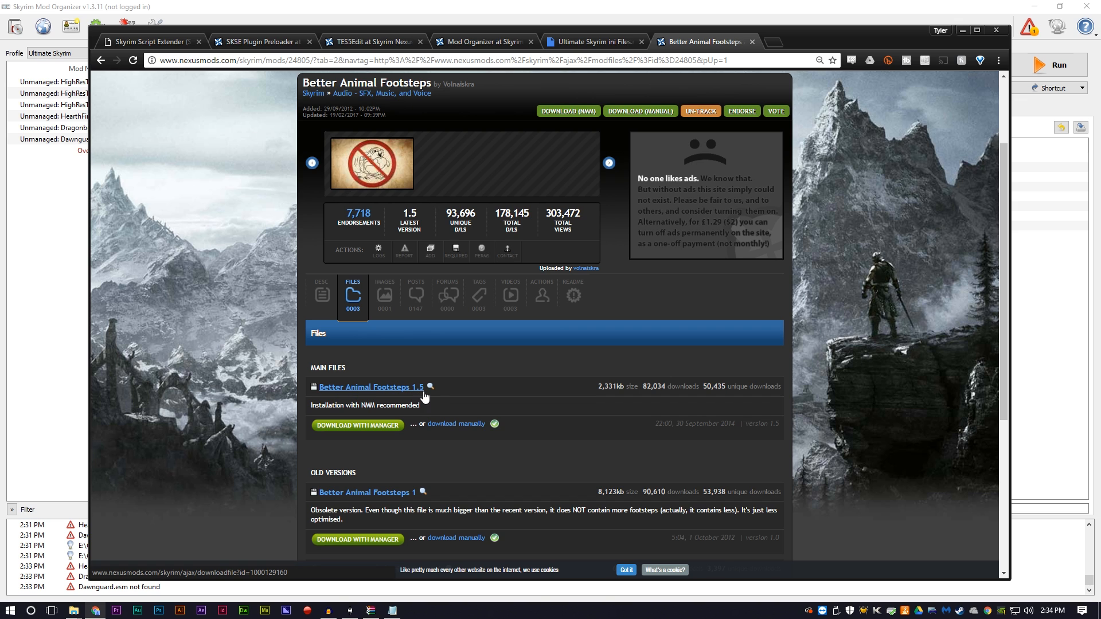
click(352, 430)
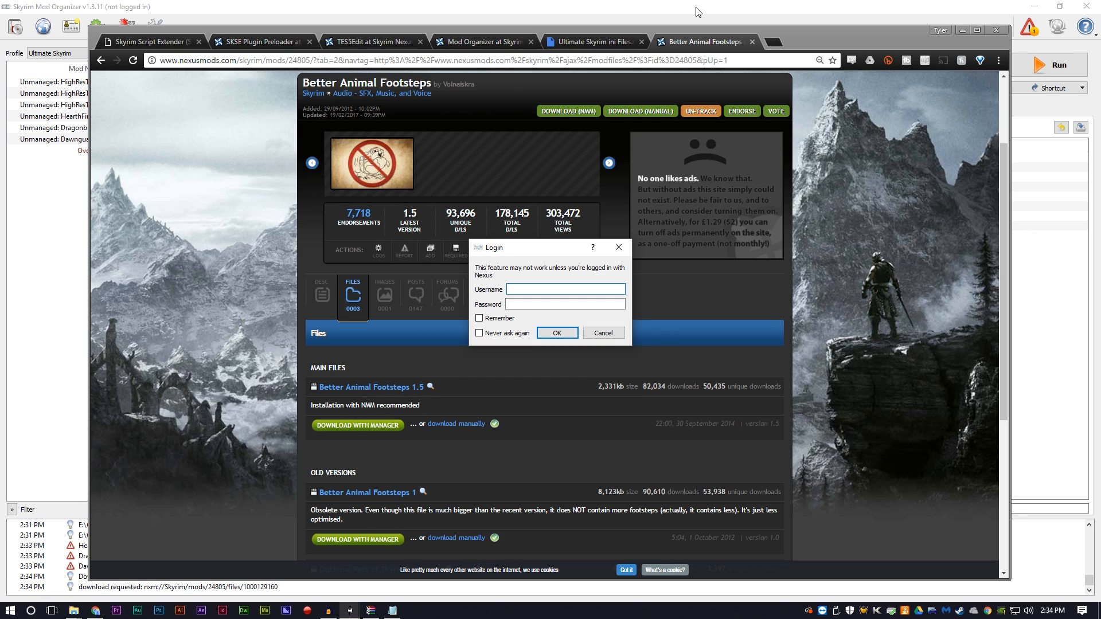
Log in to Nexus with the account username and password
text(BelmontBoy)
key(Tab)
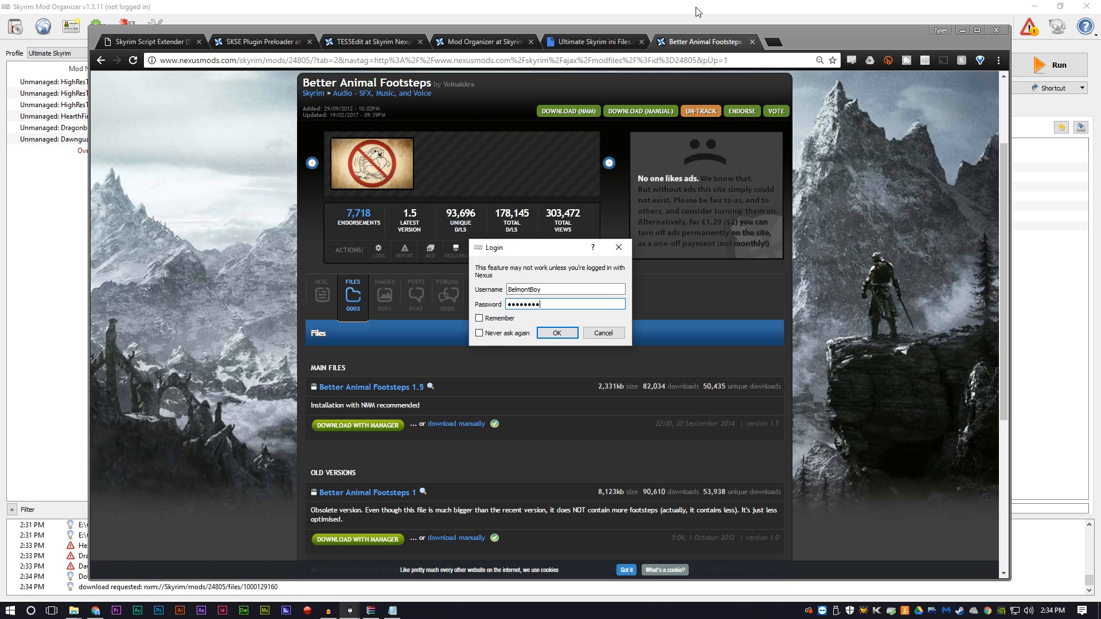
key(Return)
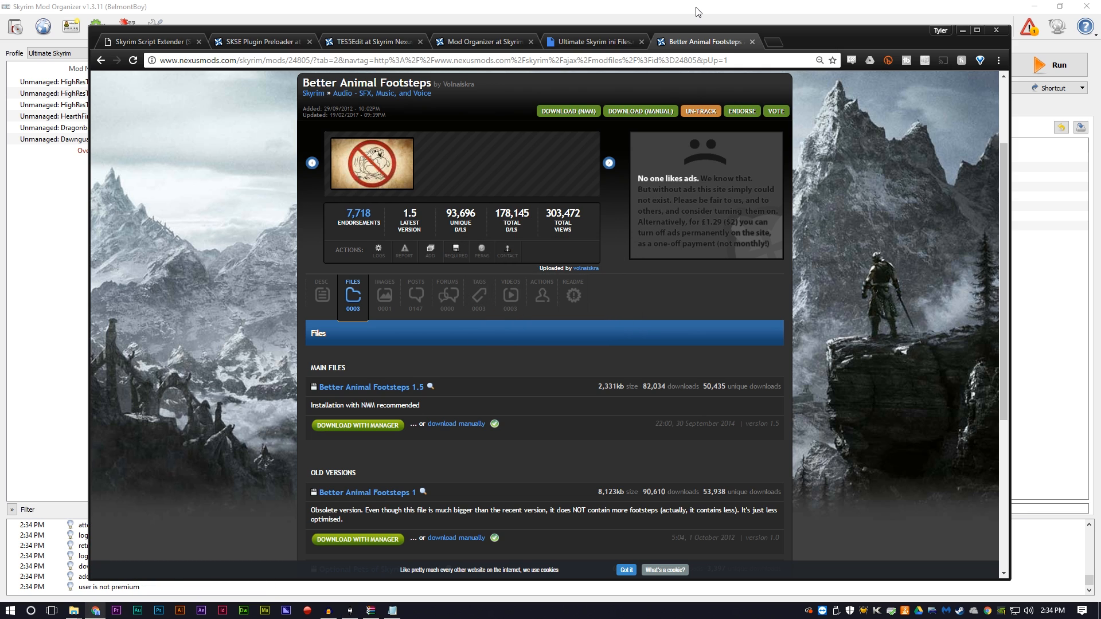
Back in Mod Organizer, install Better Animal Footsteps with all footstep sounds and without the Pets of Skyrim cats patch, and enable it
click(697, 12)
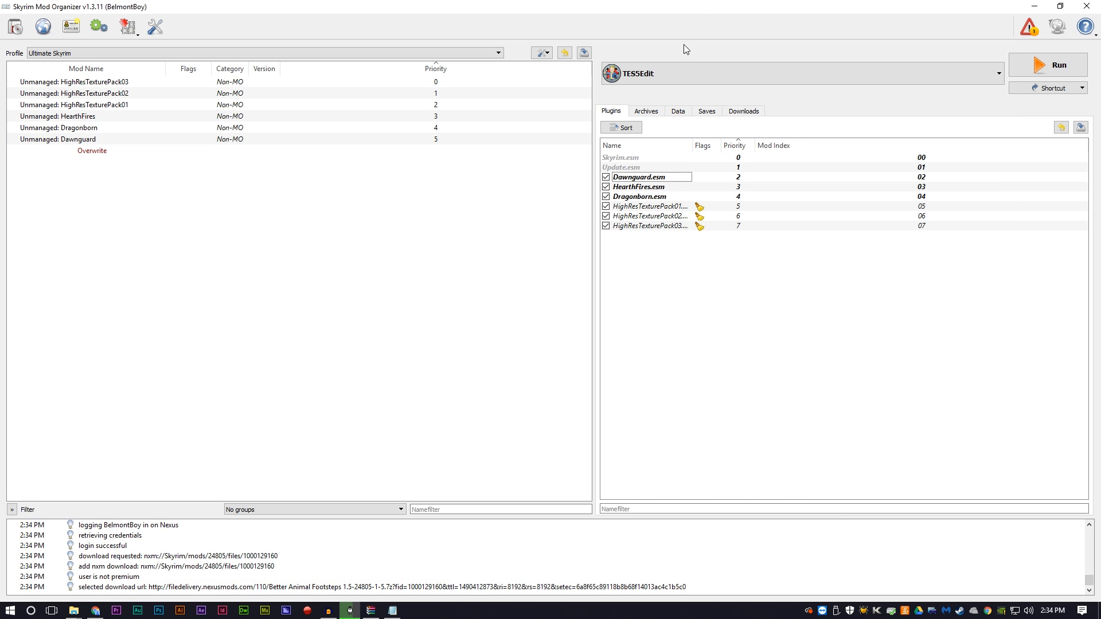
click(745, 113)
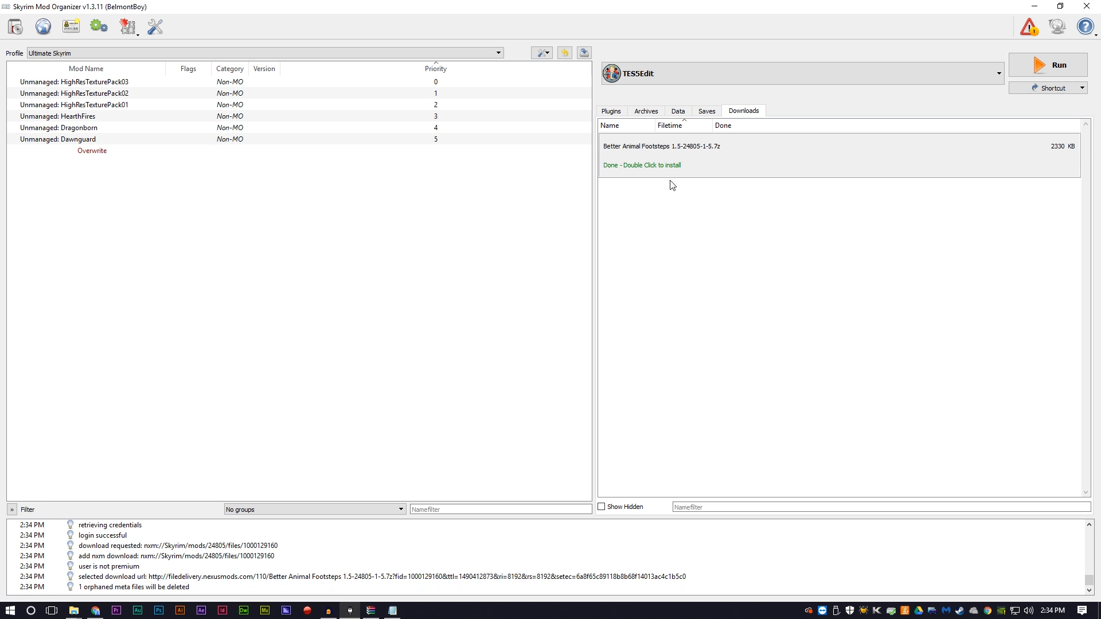
double_click(632, 166)
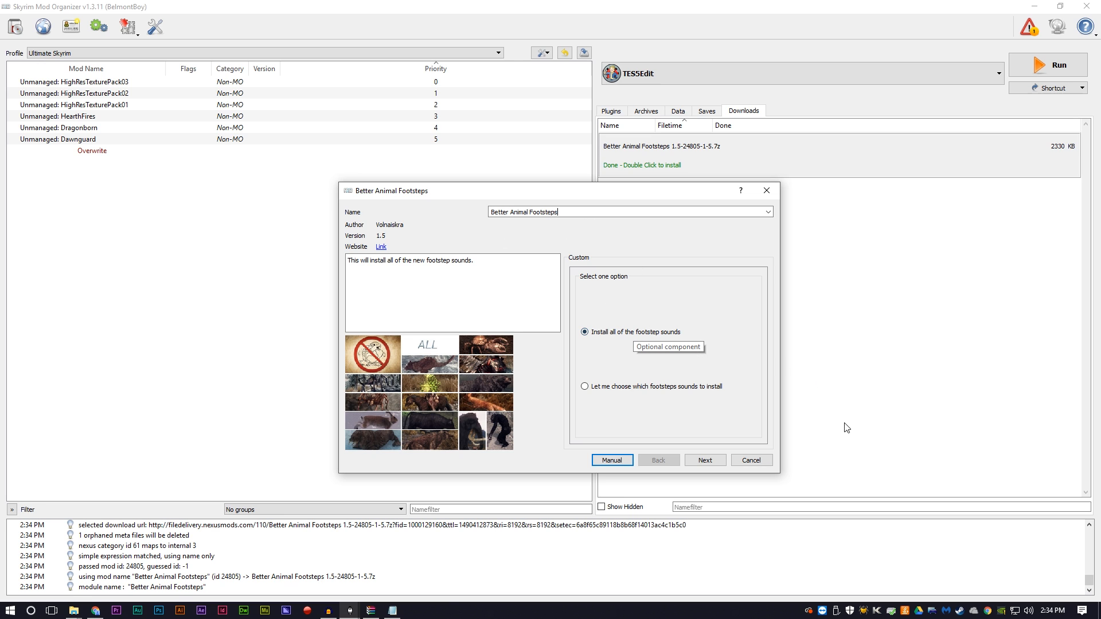
click(723, 462)
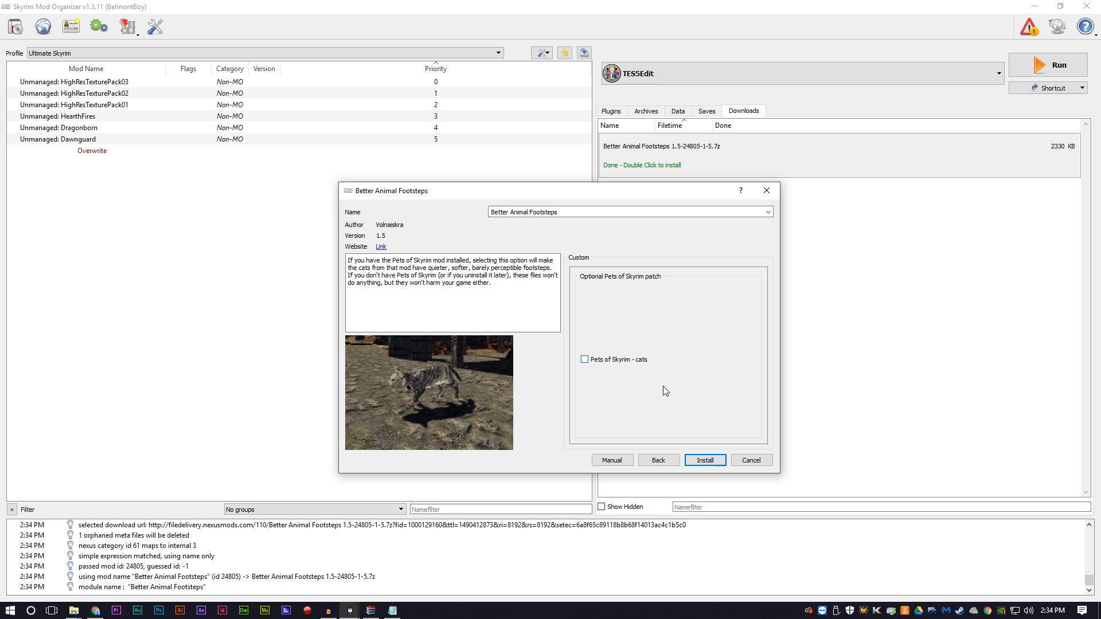
click(723, 462)
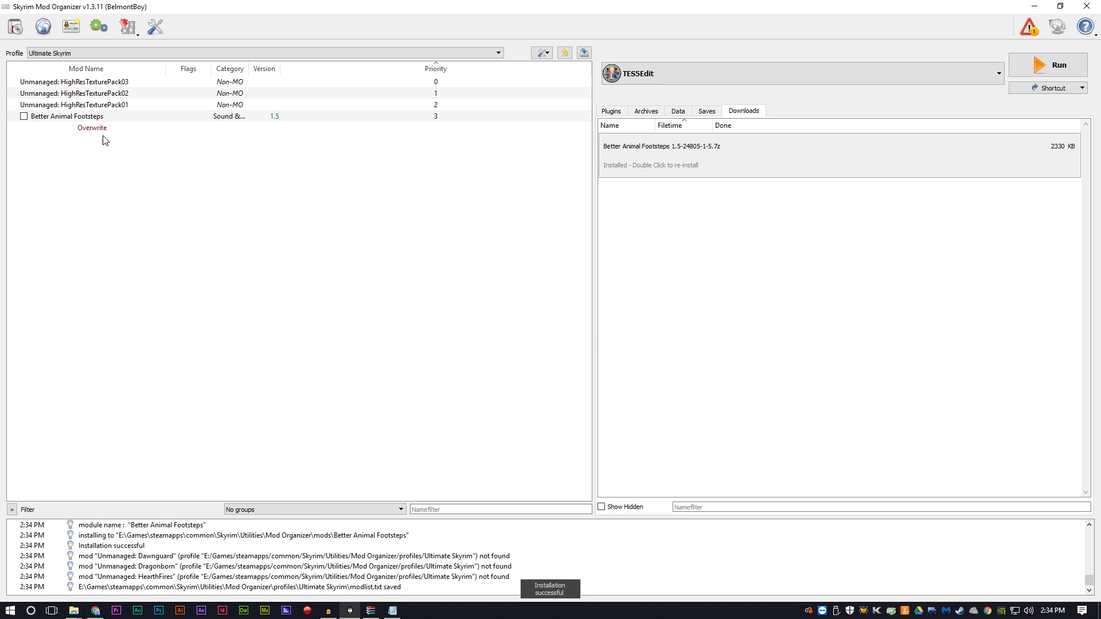
click(94, 116)
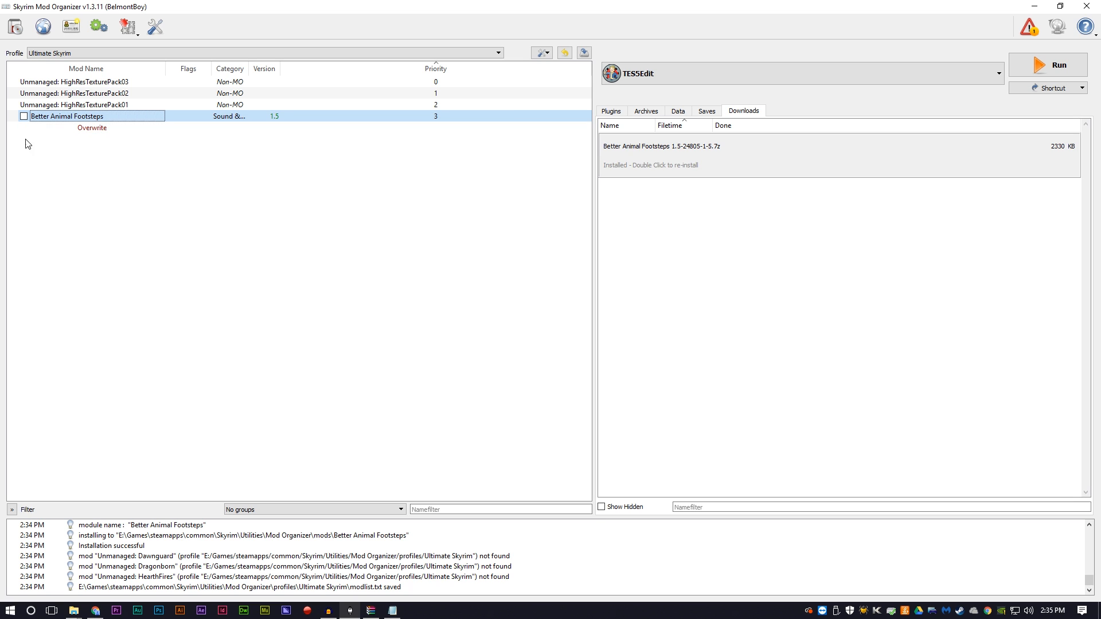
click(24, 116)
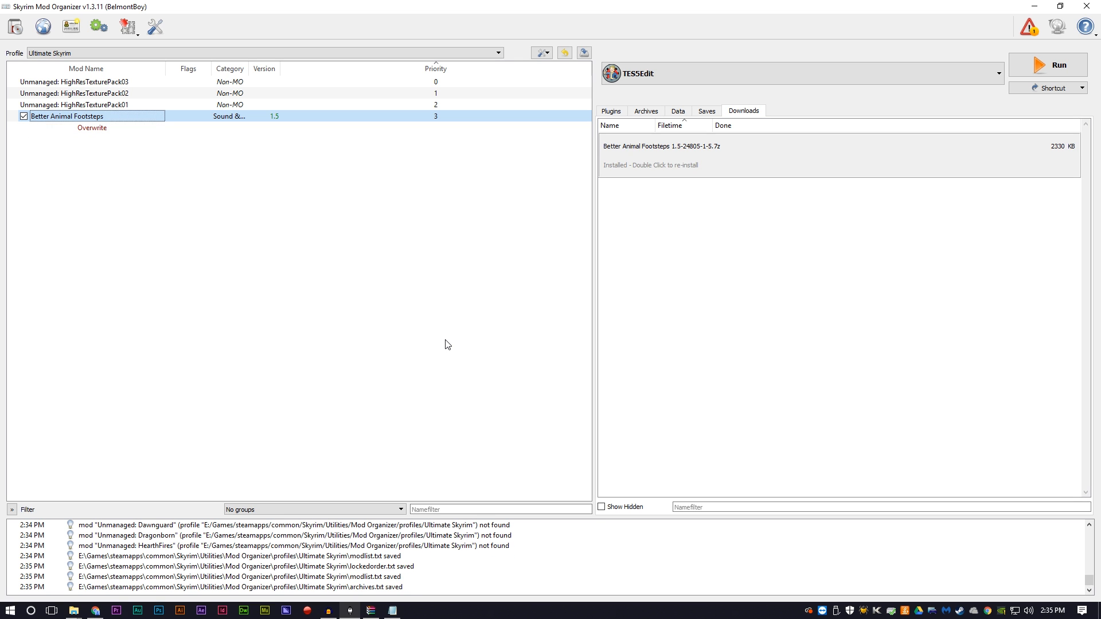
Check the plugin list for the new mod and examine the file tree of Better Animal Footsteps
click(611, 111)
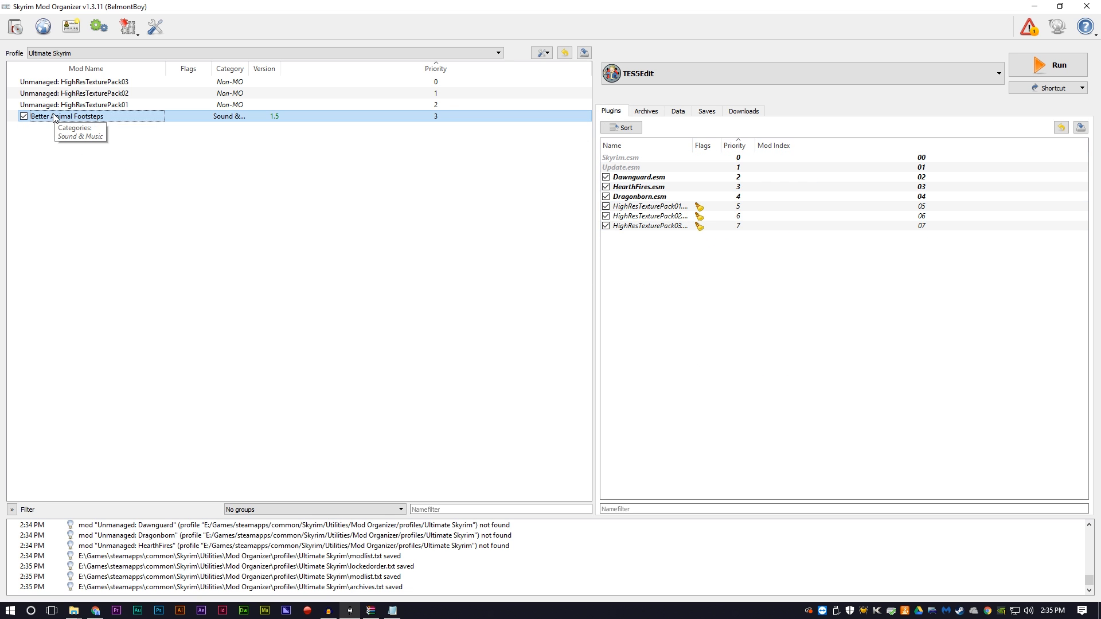
double_click(72, 117)
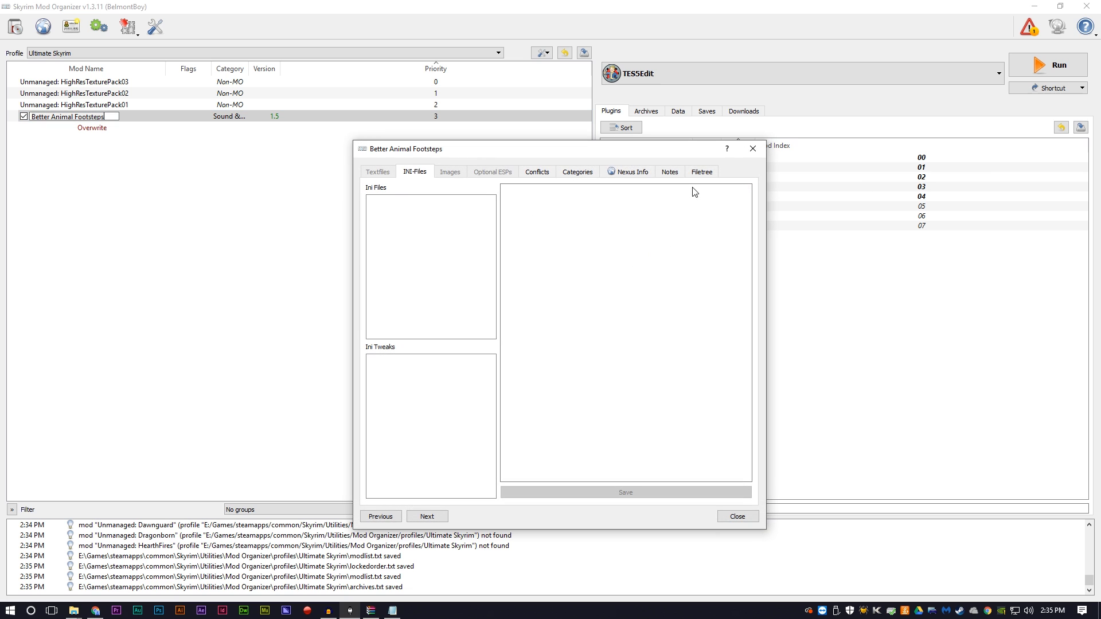
click(702, 172)
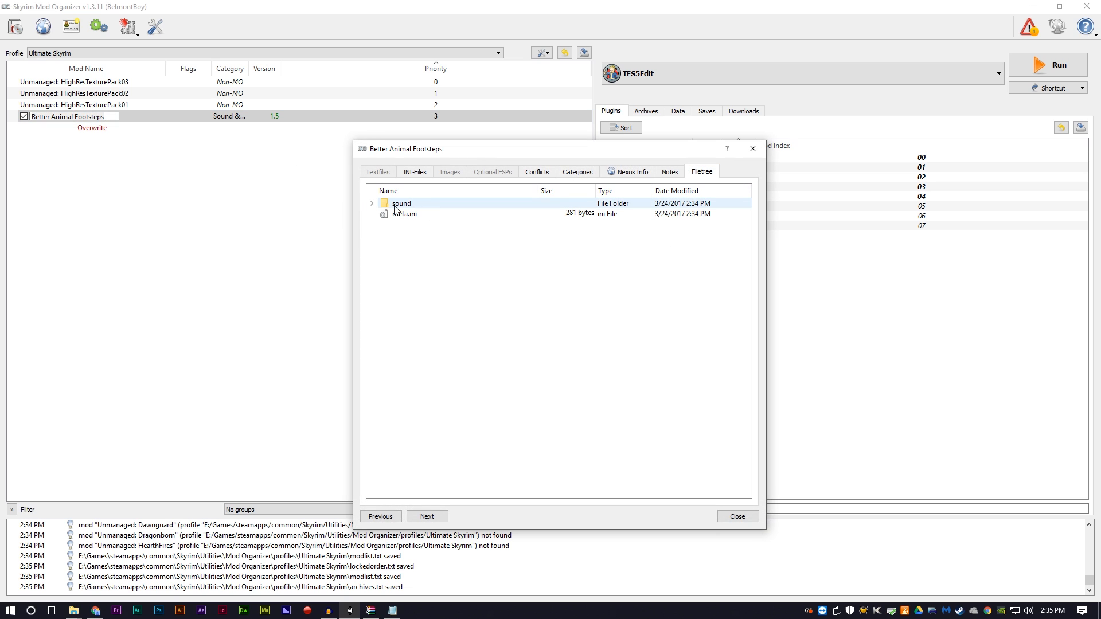
click(753, 150)
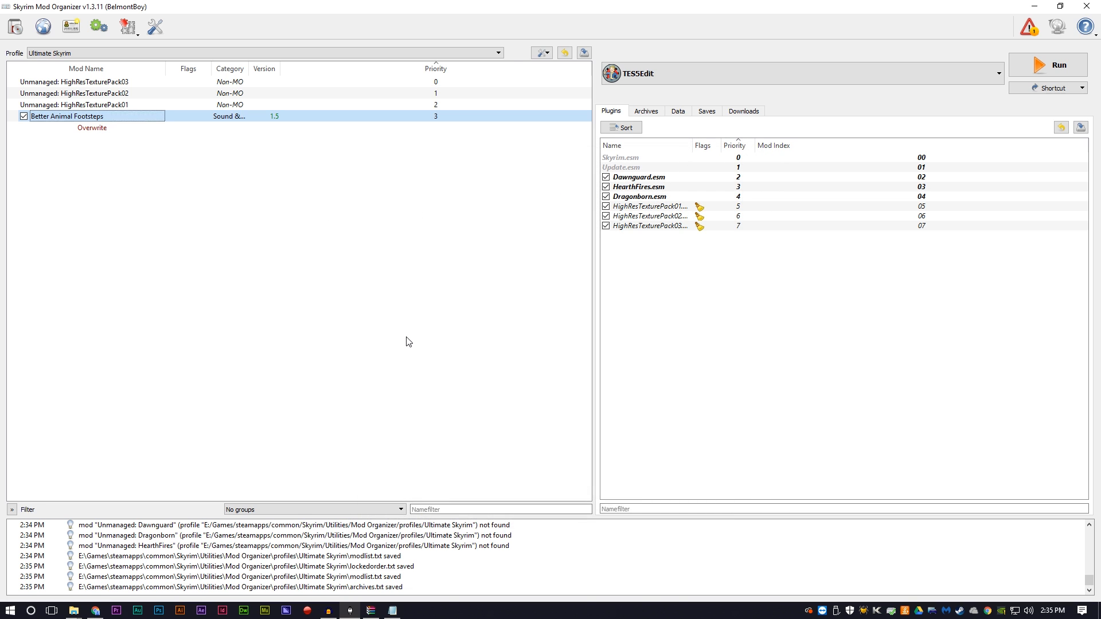
Review the downloaded mods, the plugin list and the archives managed by Mod Organizer, ending on the plugin list
click(754, 113)
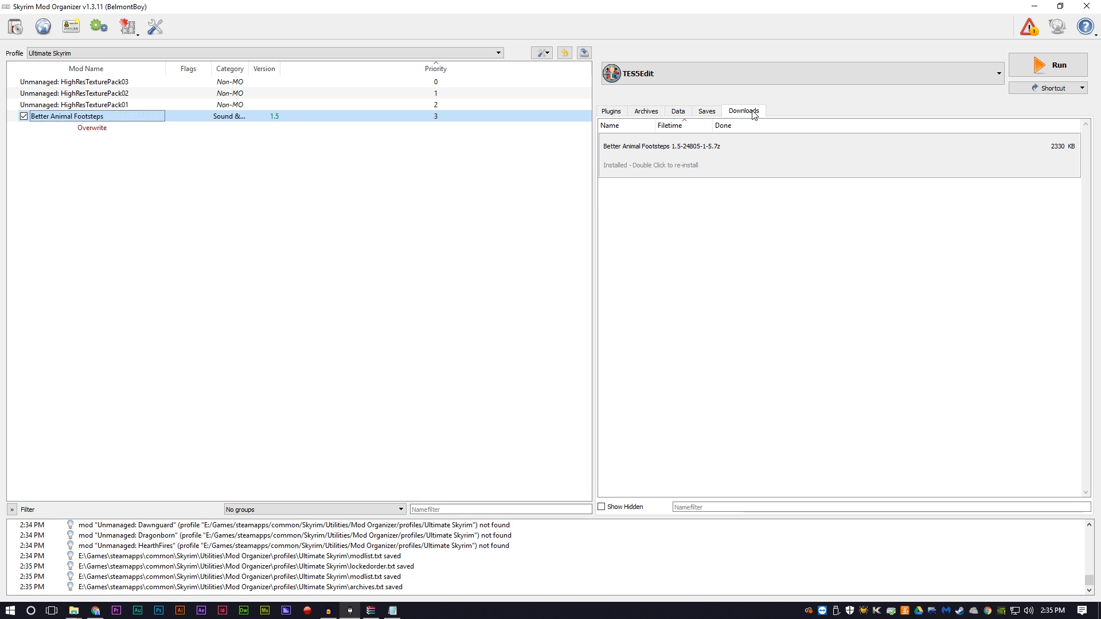
click(611, 111)
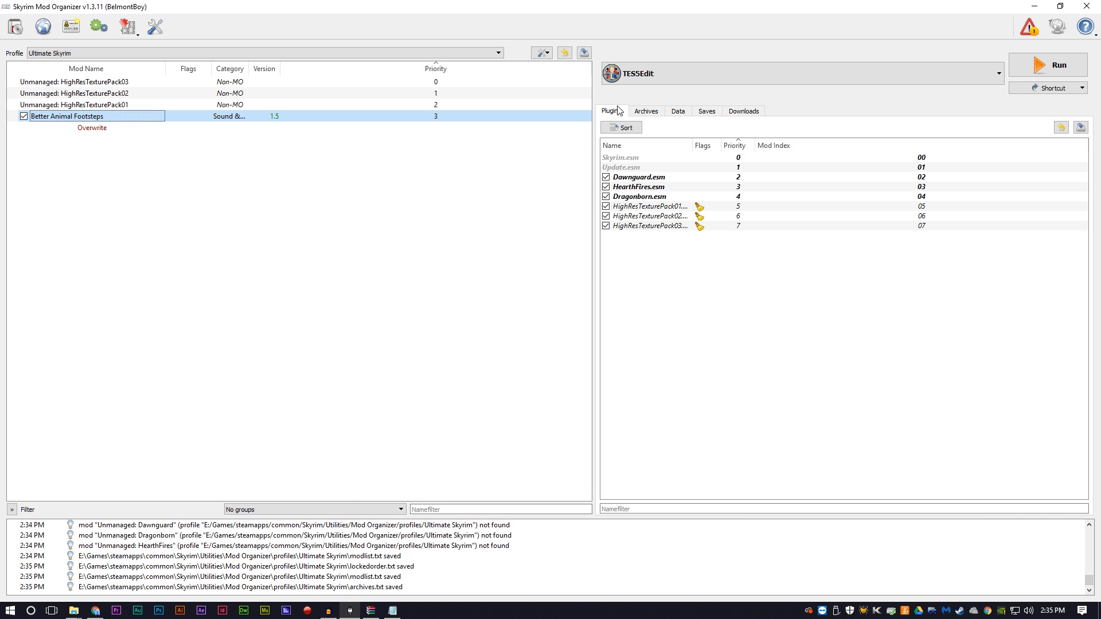
click(646, 113)
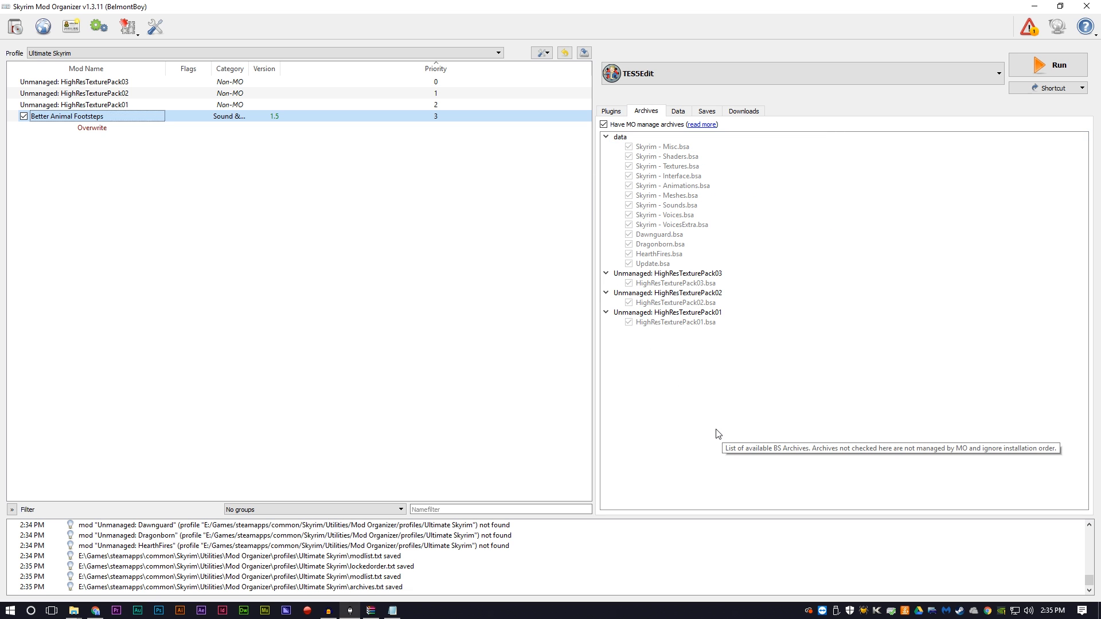
click(611, 111)
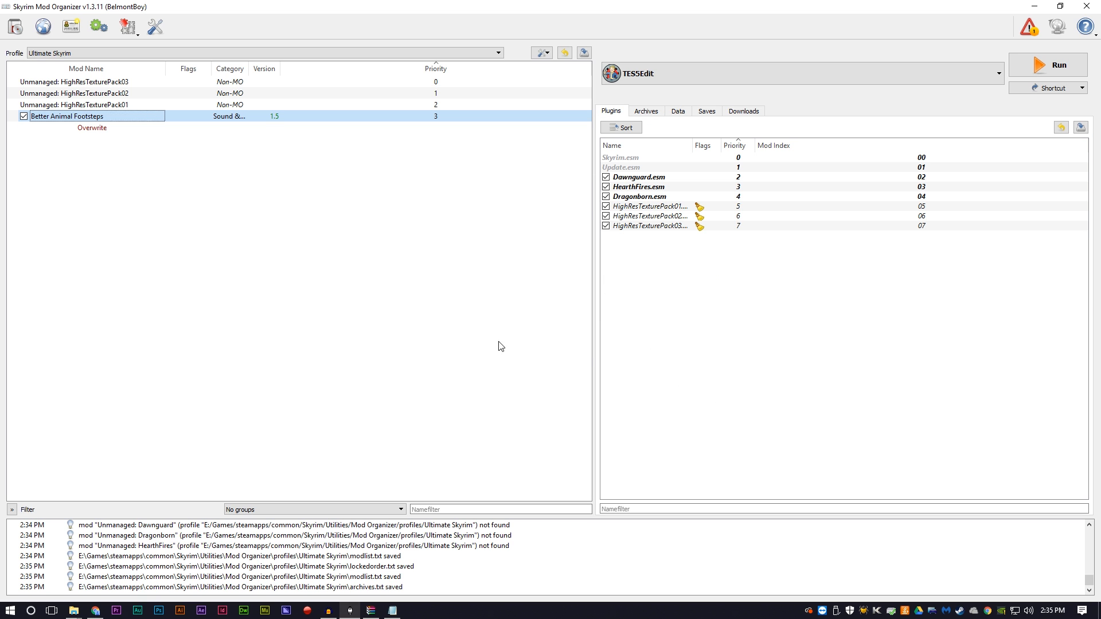